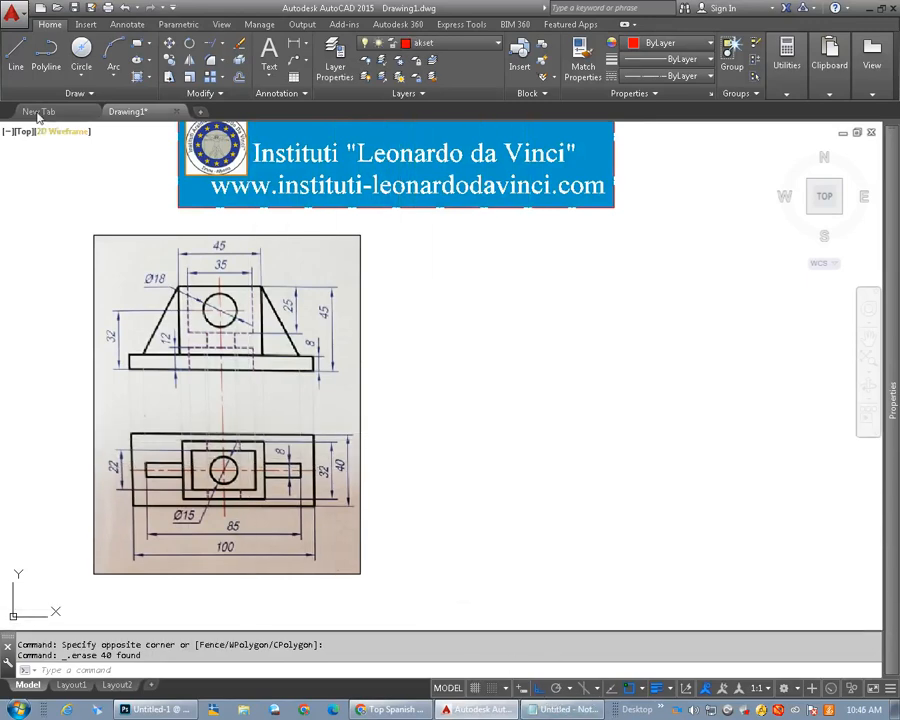
{"action": "left_click", "coordinate": [15, 52]}
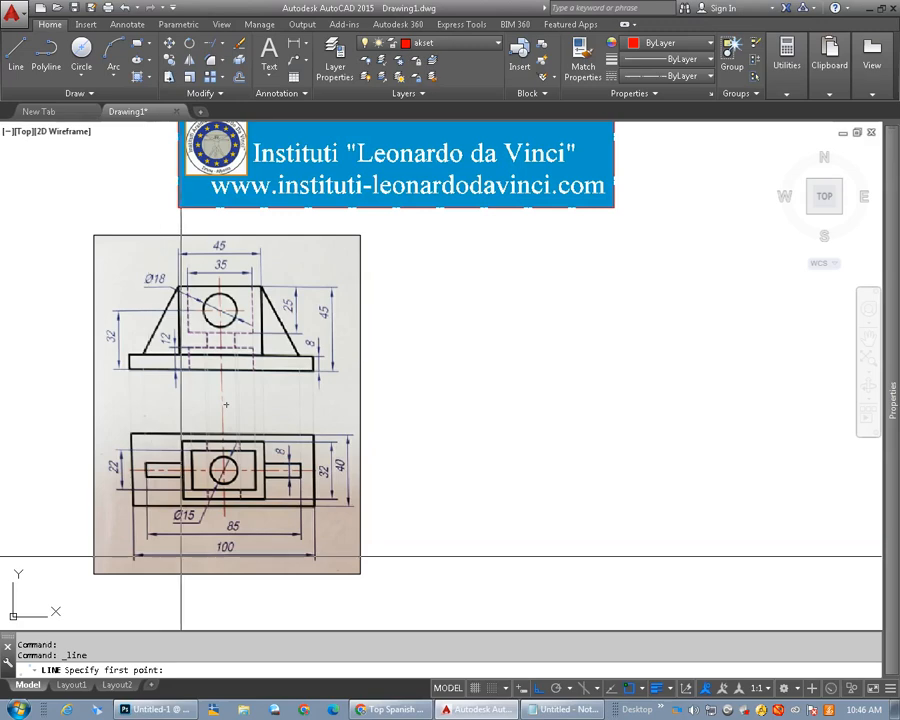
{"action": "left_click", "coordinate": [459, 529]}
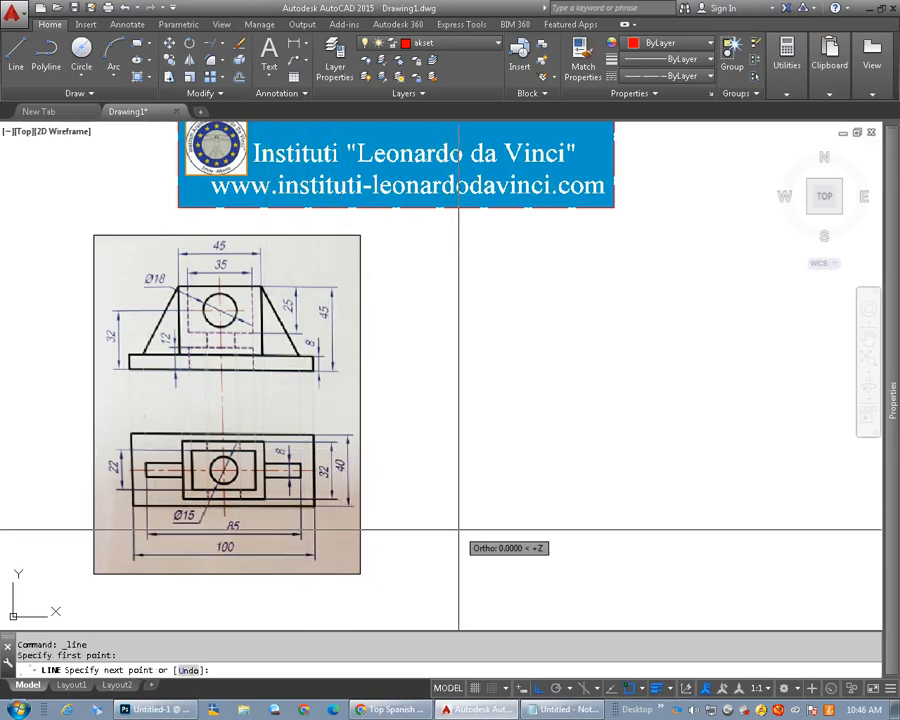
{"action": "right_click", "coordinate": [657, 528]}
{"action": "left_click", "coordinate": [673, 528]}
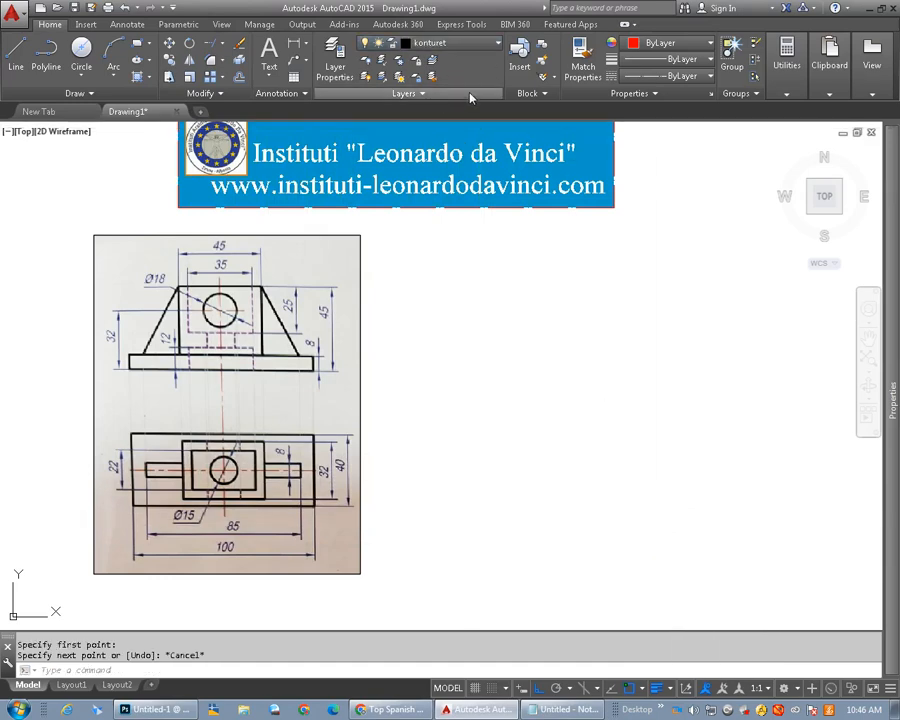
{"action": "left_click", "coordinate": [16, 55]}
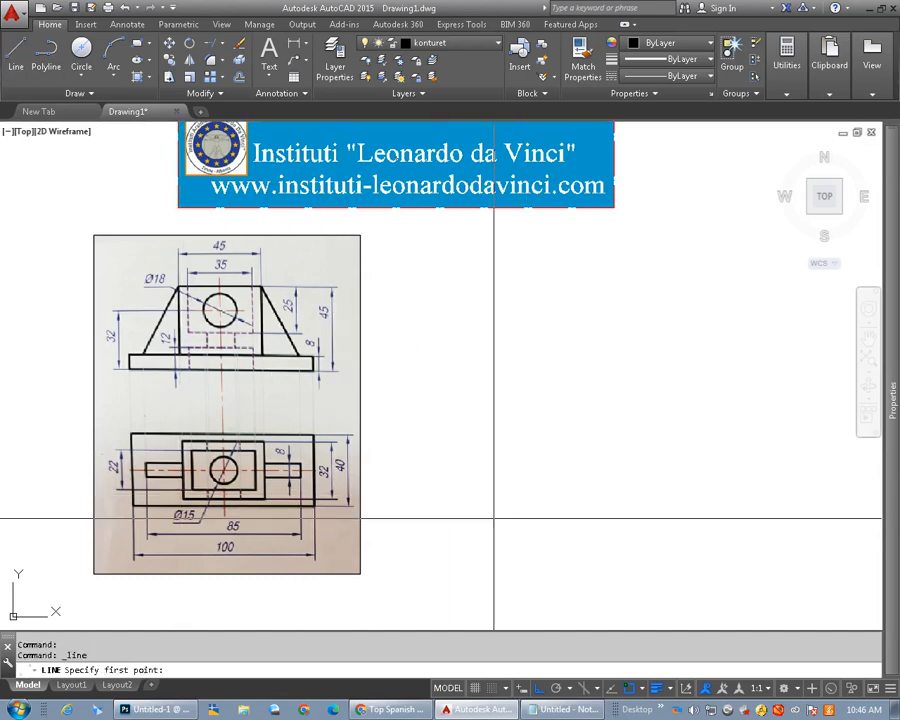
{"action": "left_click", "coordinate": [478, 511]}
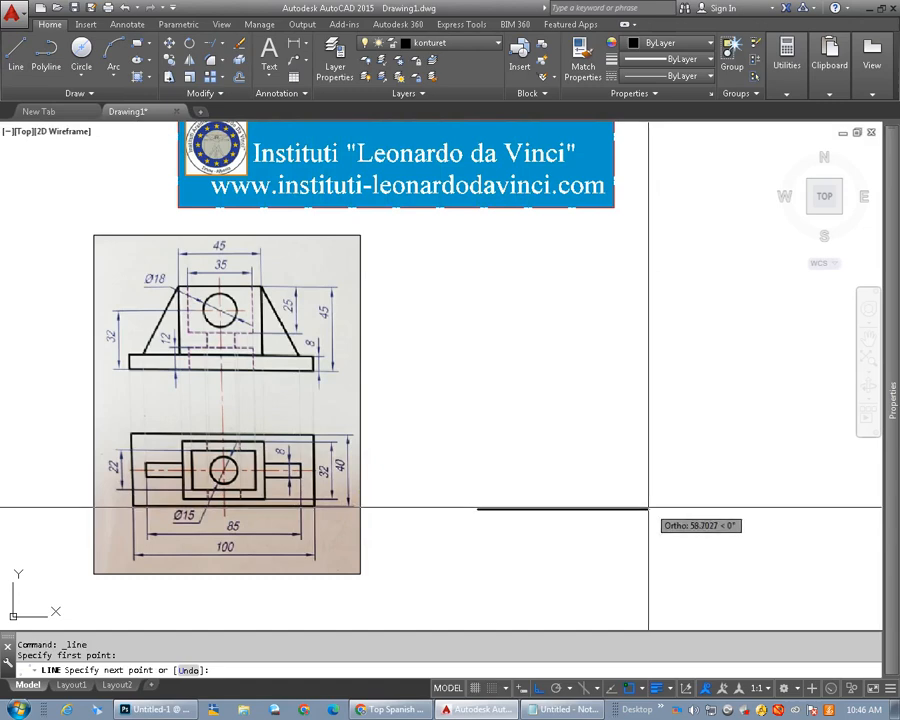
{"action": "key", "text": "Escape"}
Draw a closed rectangle 100 wide by 40 high with lines on the konturet layer, beside the reference image
{"action": "left_click", "coordinate": [17, 55]}
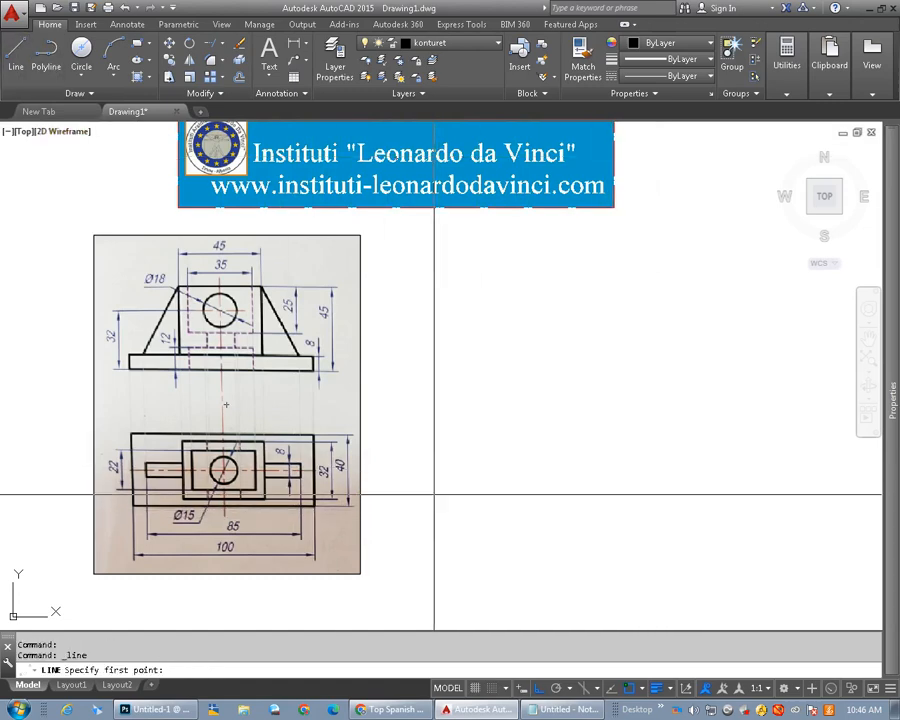
{"action": "left_click", "coordinate": [456, 541]}
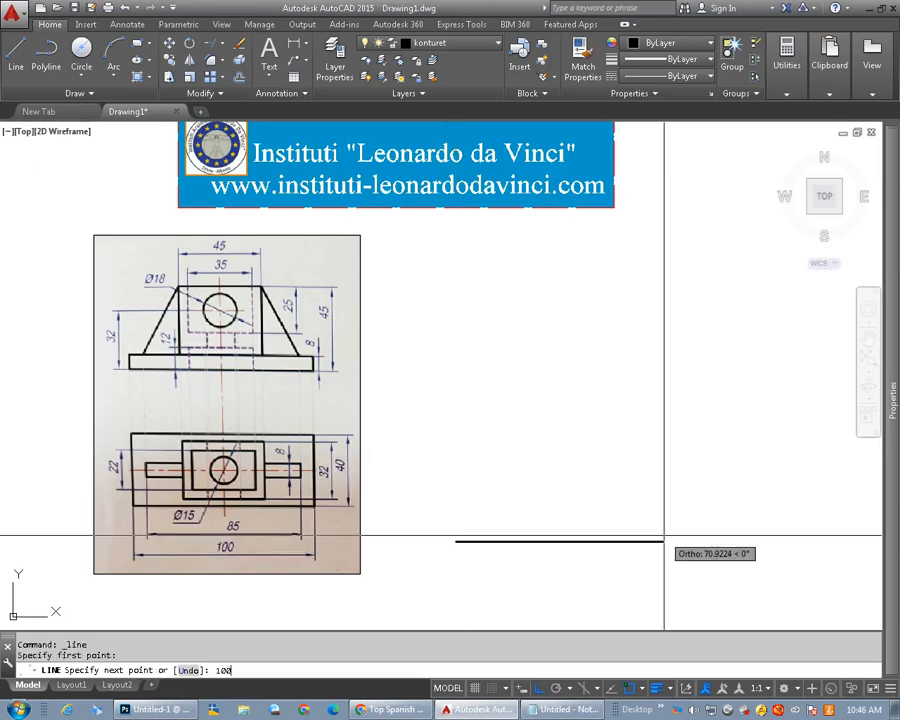
{"action": "type", "text": "100"}
{"action": "key", "text": "Return"}
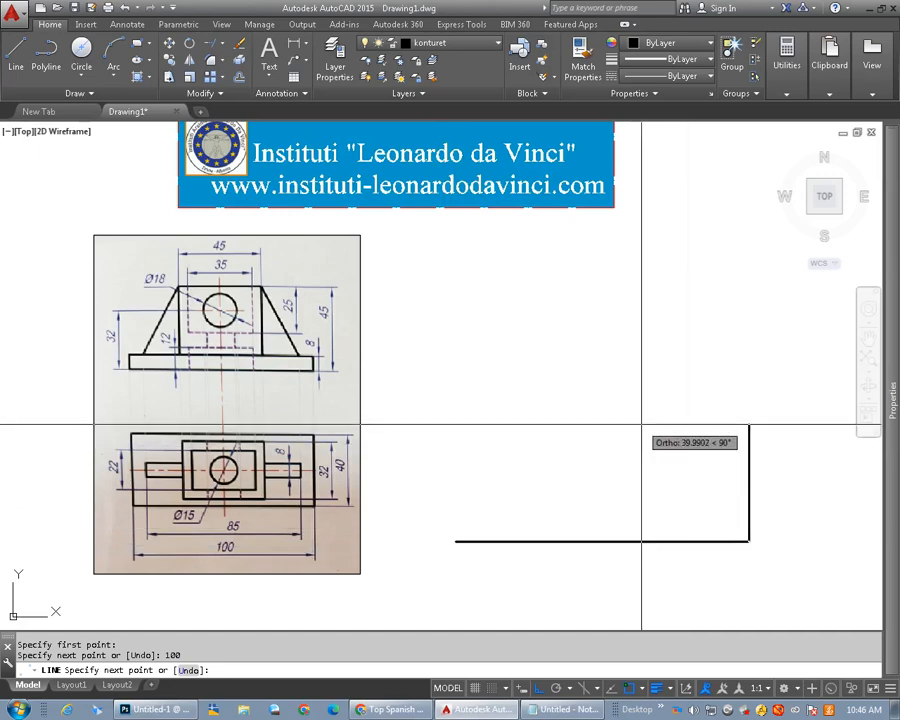
{"action": "type", "text": "40"}
{"action": "key", "text": "Return"}
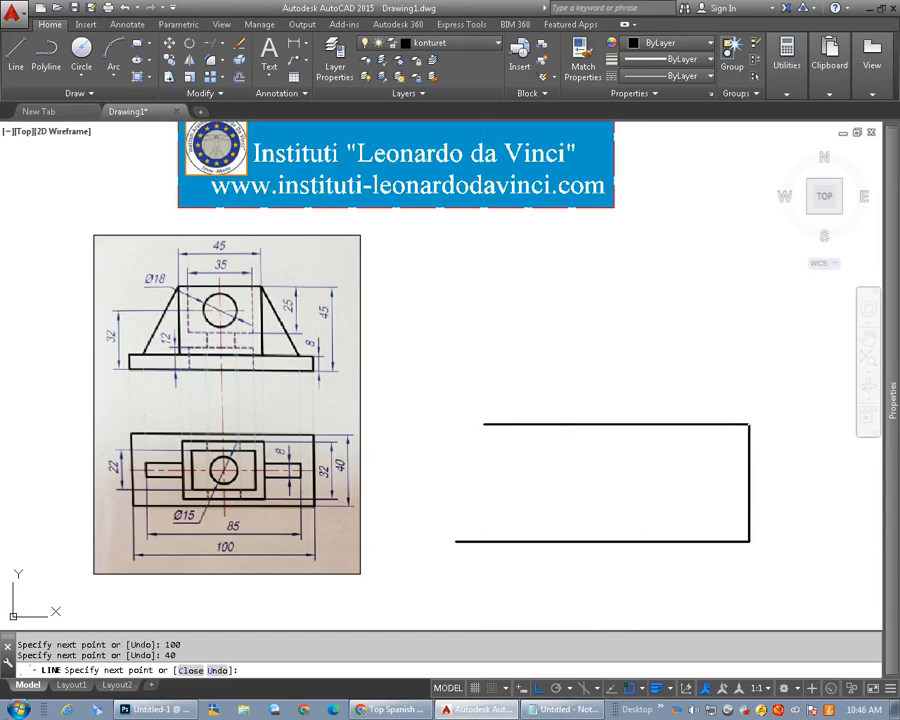
{"action": "type", "text": "100"}
{"action": "key", "text": "Return"}
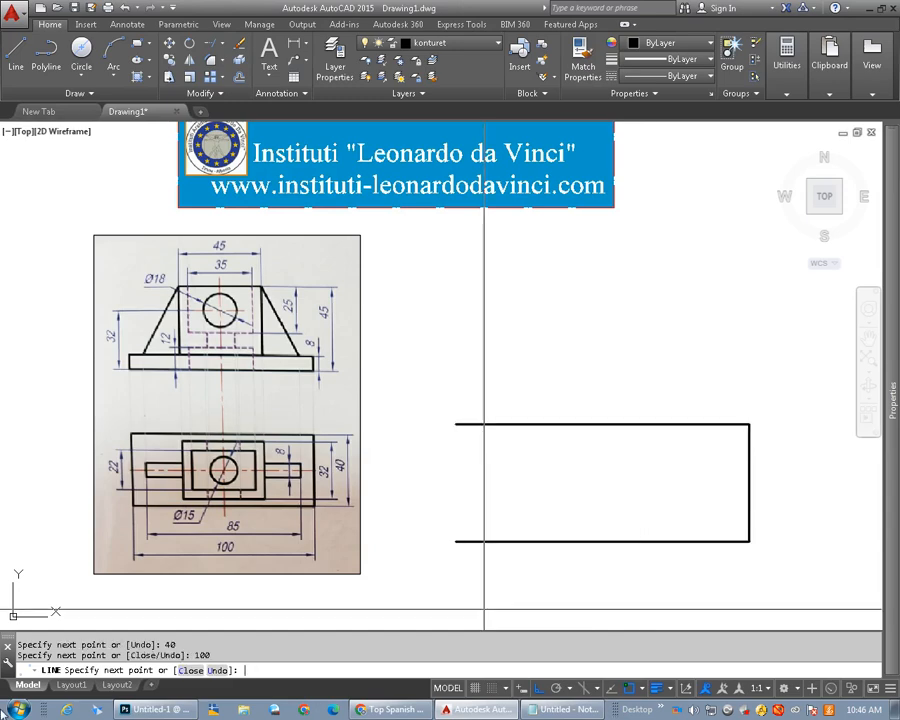
{"action": "type", "text": "40"}
{"action": "key", "text": "Return"}
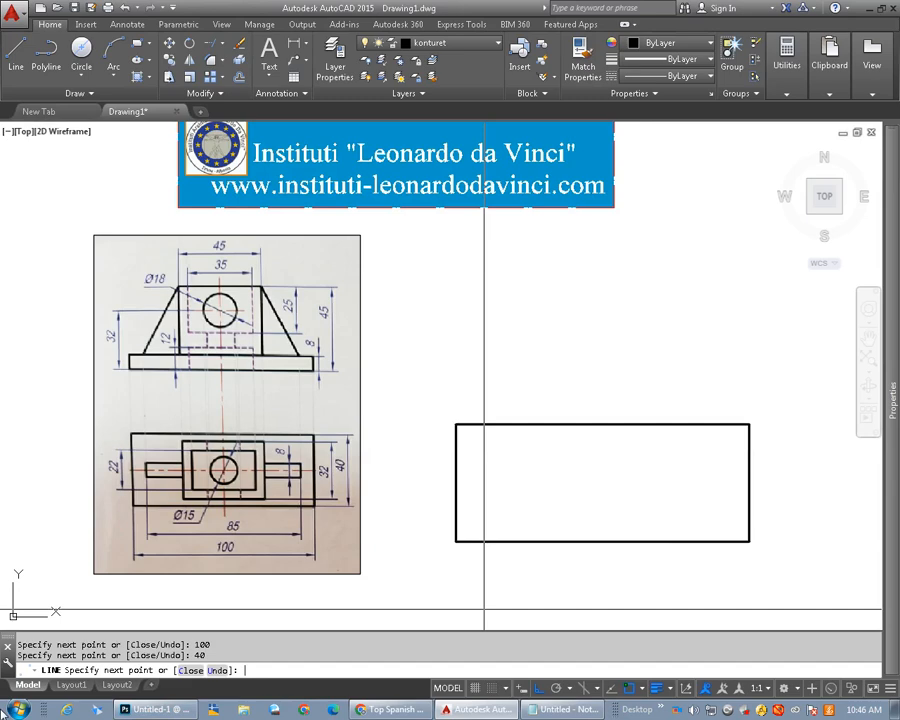
{"action": "key", "text": "Return"}
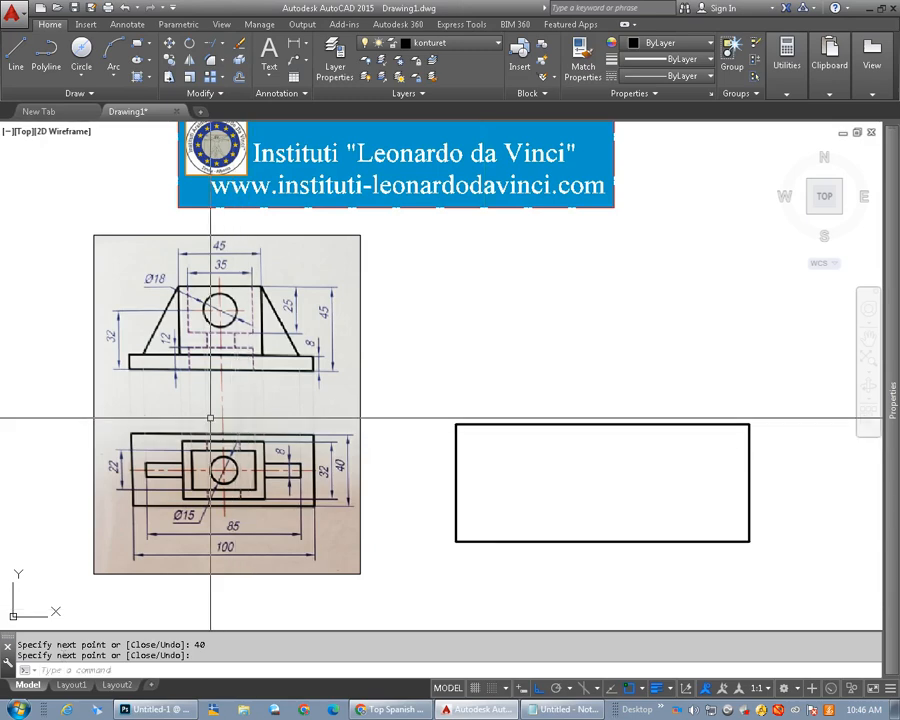
Draw a horizontal centre line joining the midpoints of the rectangle's two short sides
{"action": "left_click", "coordinate": [16, 52]}
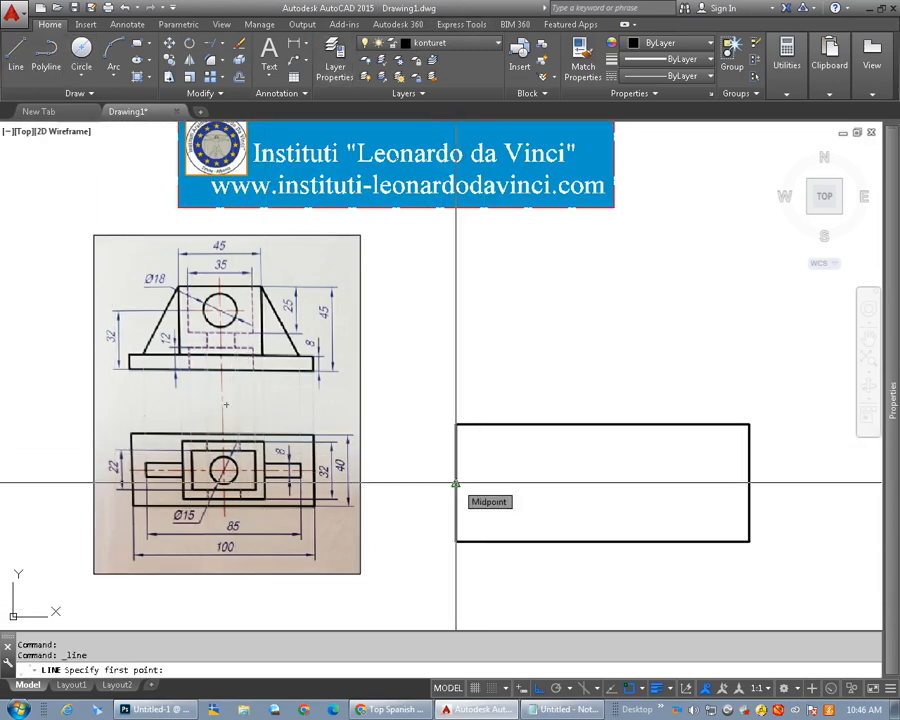
{"action": "left_click", "coordinate": [456, 485]}
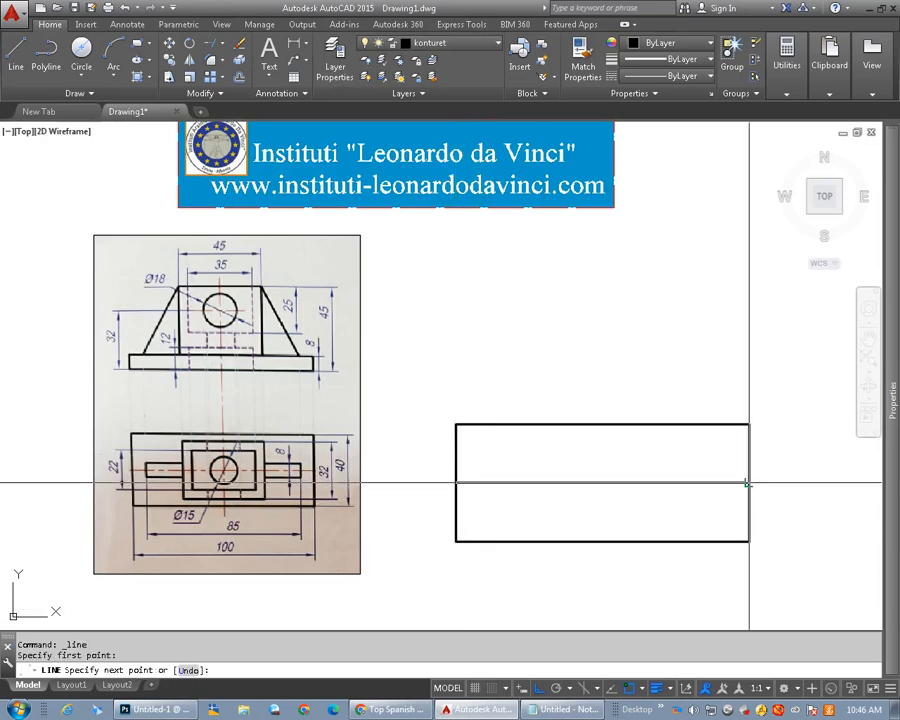
{"action": "left_click", "coordinate": [747, 484]}
{"action": "right_click", "coordinate": [762, 521]}
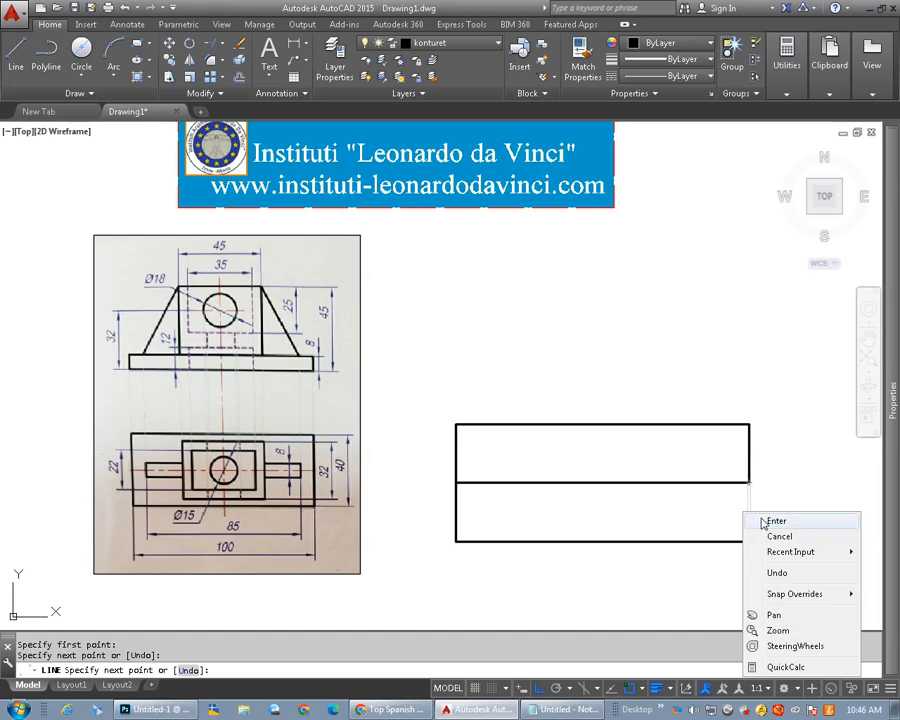
{"action": "left_click", "coordinate": [776, 521]}
Draw a vertical centre line joining the midpoints of the rectangle's two long sides
{"action": "left_click", "coordinate": [16, 52]}
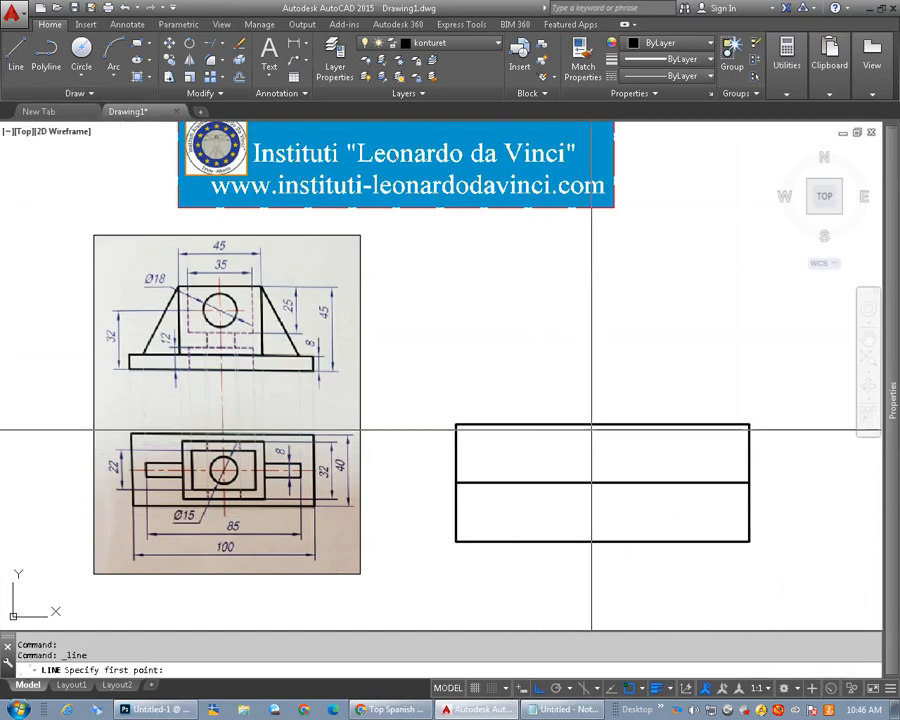
{"action": "left_click", "coordinate": [603, 425]}
{"action": "left_click", "coordinate": [602, 541]}
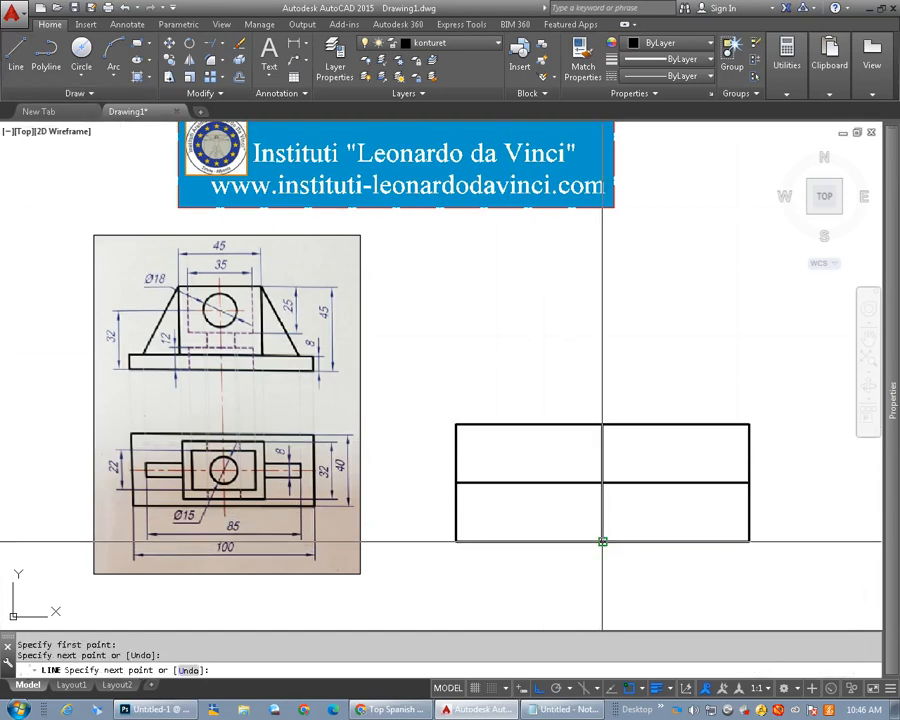
{"action": "right_click", "coordinate": [603, 376]}
{"action": "left_click", "coordinate": [636, 386]}
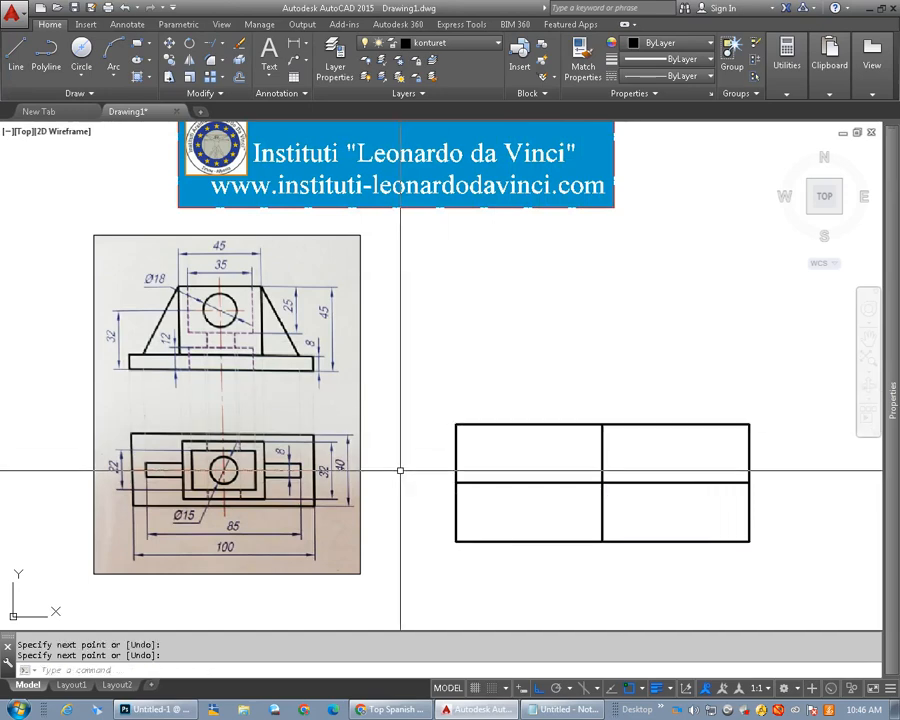
Draw a circle of diameter 15 at the intersection of the centre lines and turn off the lineweight display
{"action": "scroll", "coordinate": [220, 468], "scroll_direction": "up", "scroll_amount": 3}
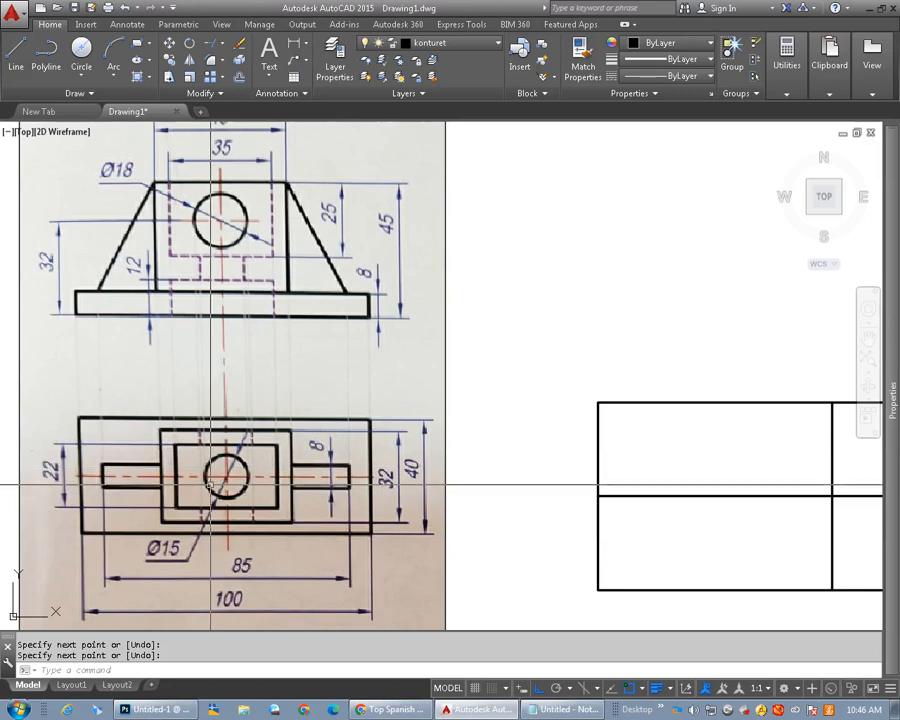
{"action": "scroll", "coordinate": [240, 482], "scroll_direction": "down", "scroll_amount": 2}
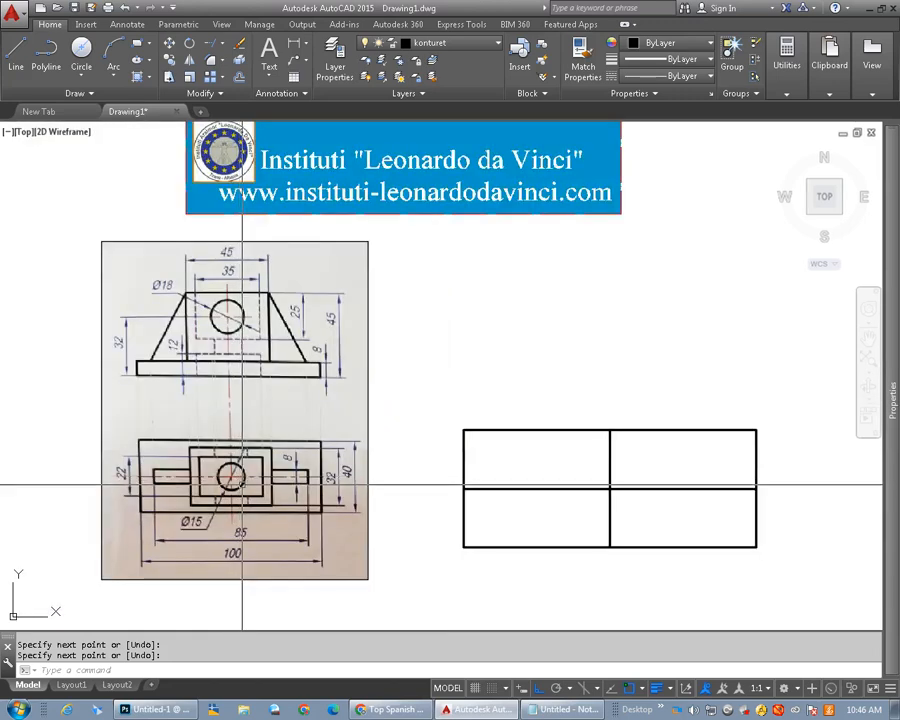
{"action": "middle_click_drag", "start_coordinate": [242, 487], "coordinate": [241, 497]}
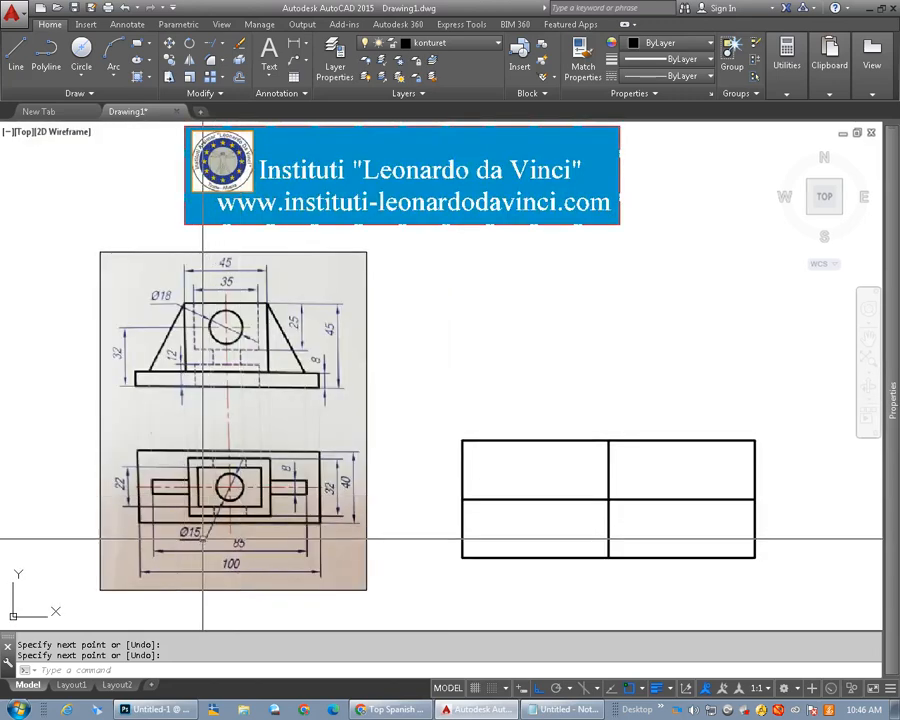
{"action": "left_click", "coordinate": [82, 76]}
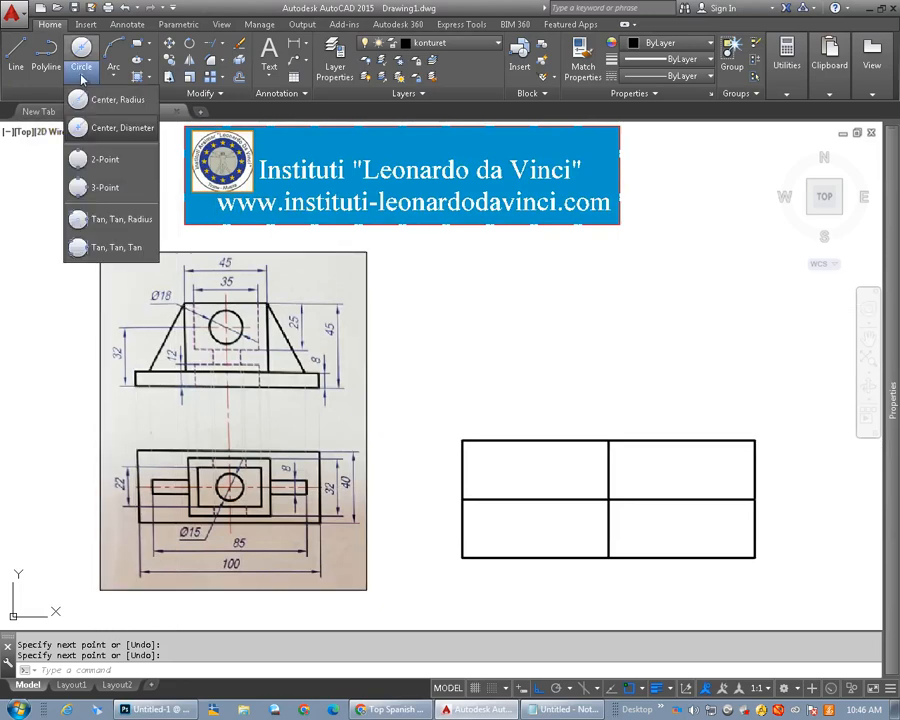
{"action": "left_click", "coordinate": [130, 128]}
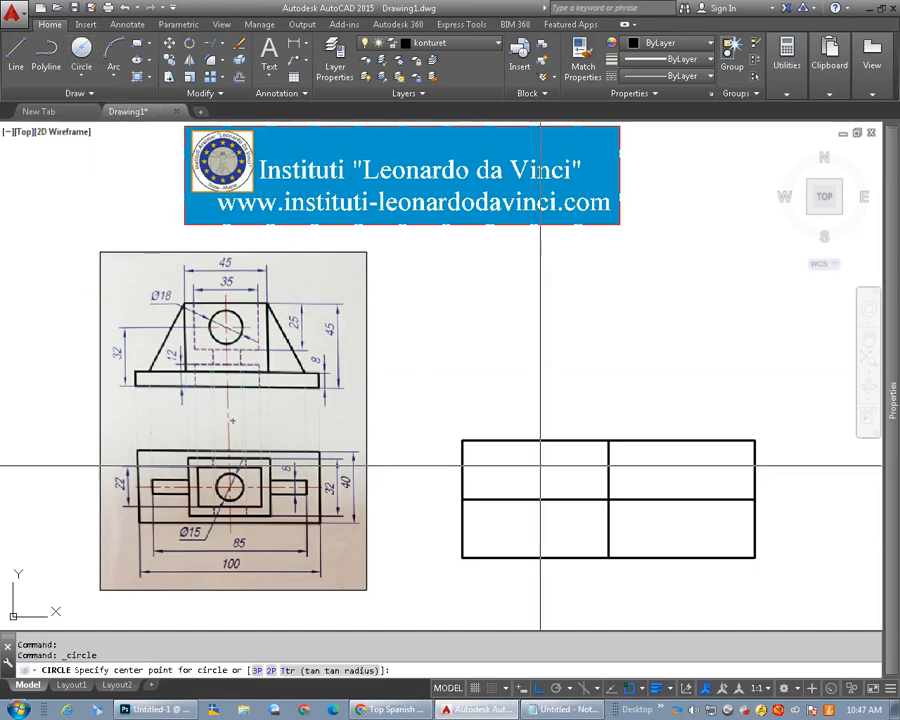
{"action": "left_click", "coordinate": [608, 499]}
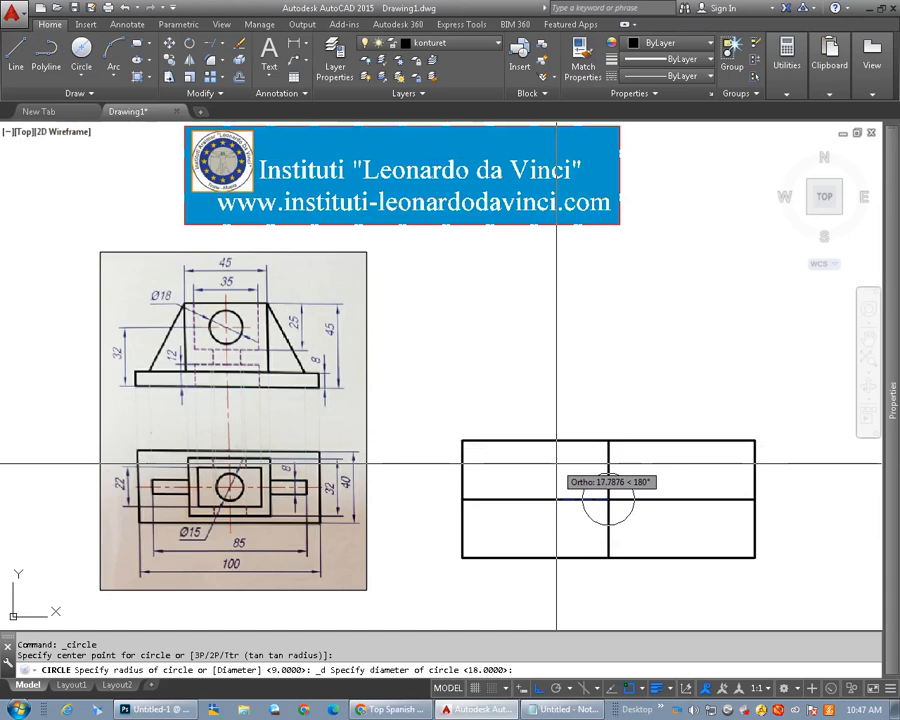
{"action": "type", "text": "15"}
{"action": "key", "text": "Return"}
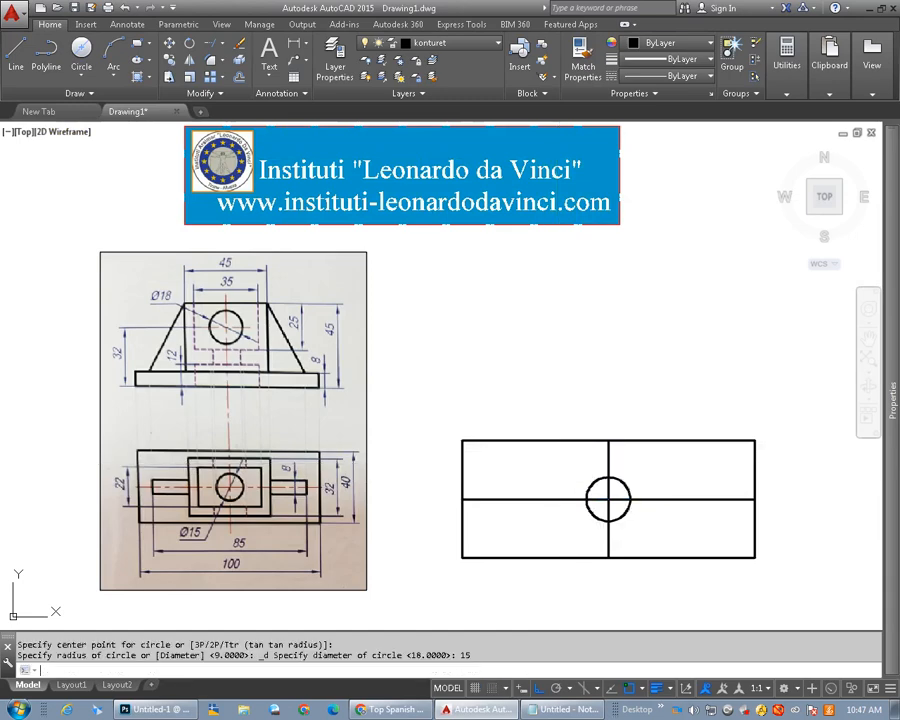
{"action": "left_click", "coordinate": [657, 688]}
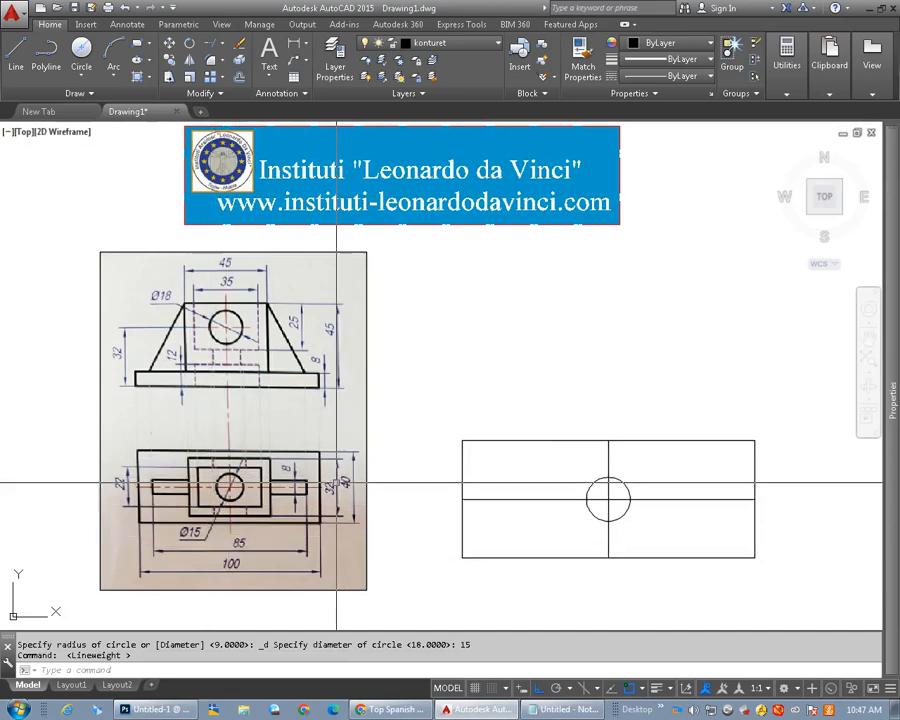
Offset the horizontal centre line by 32/2 both upward and downward
{"action": "scroll", "coordinate": [305, 485], "scroll_direction": "up", "scroll_amount": 2}
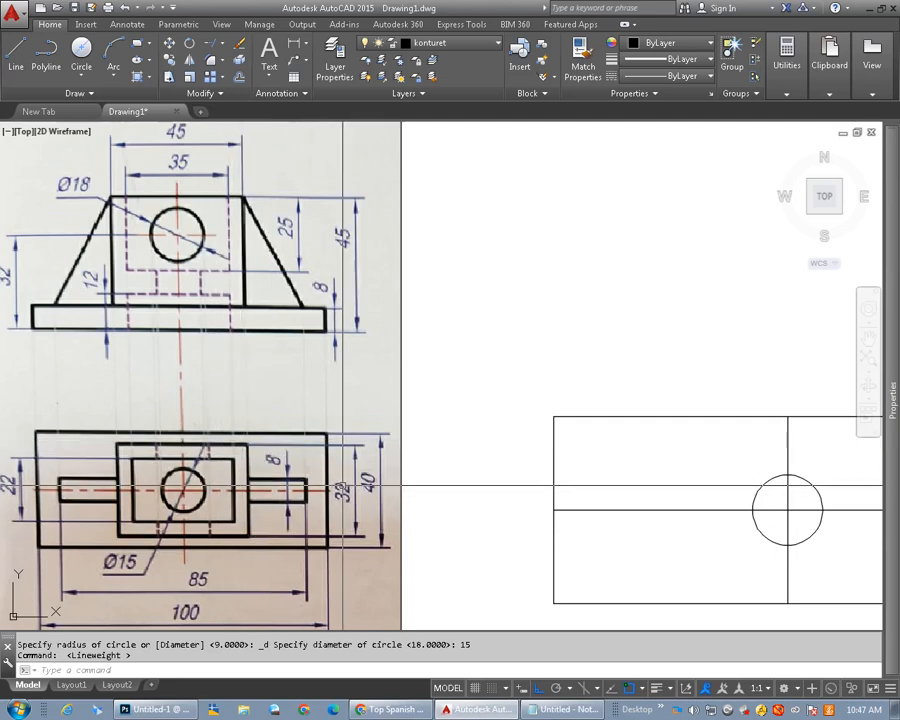
{"action": "scroll", "coordinate": [343, 488], "scroll_direction": "down", "scroll_amount": 2}
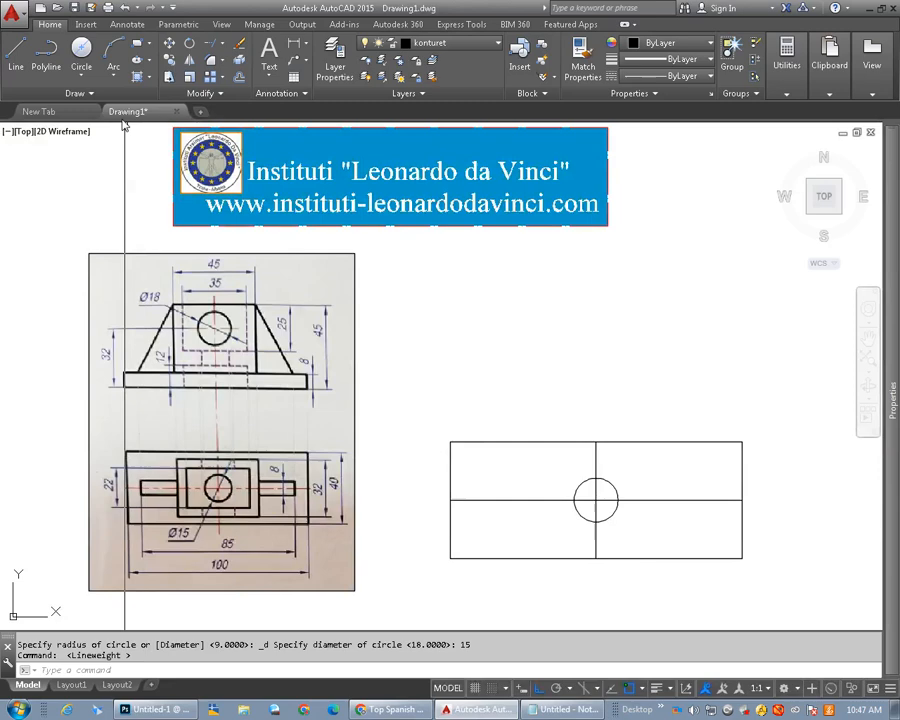
{"action": "left_click", "coordinate": [239, 76]}
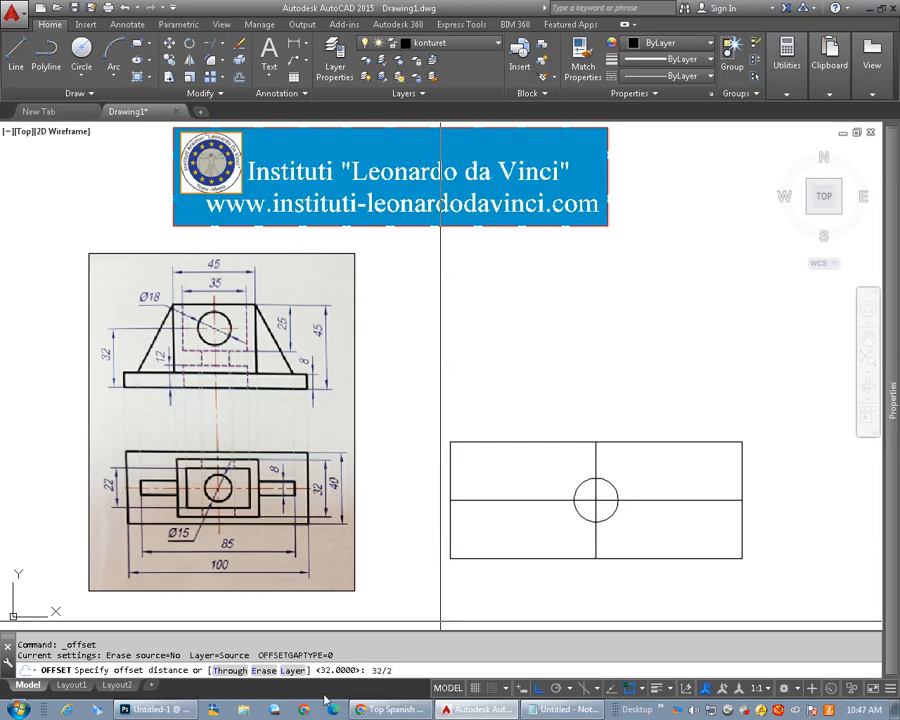
{"action": "key", "text": "Return"}
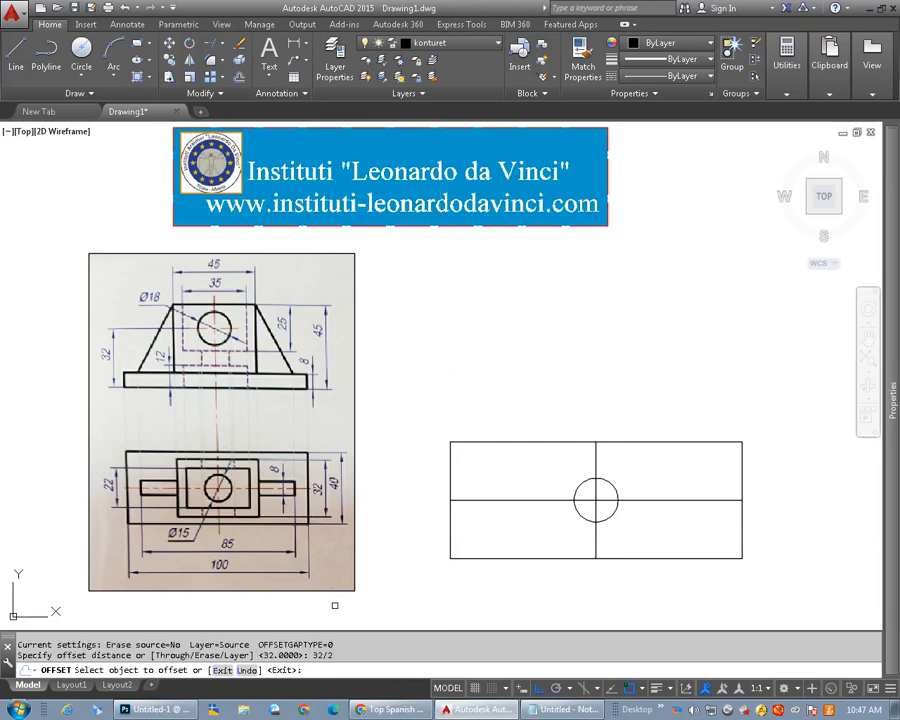
{"action": "left_click", "coordinate": [541, 500]}
{"action": "left_click", "coordinate": [538, 490]}
{"action": "left_click", "coordinate": [540, 500]}
{"action": "left_click", "coordinate": [539, 528]}
{"action": "key", "text": "Return"}
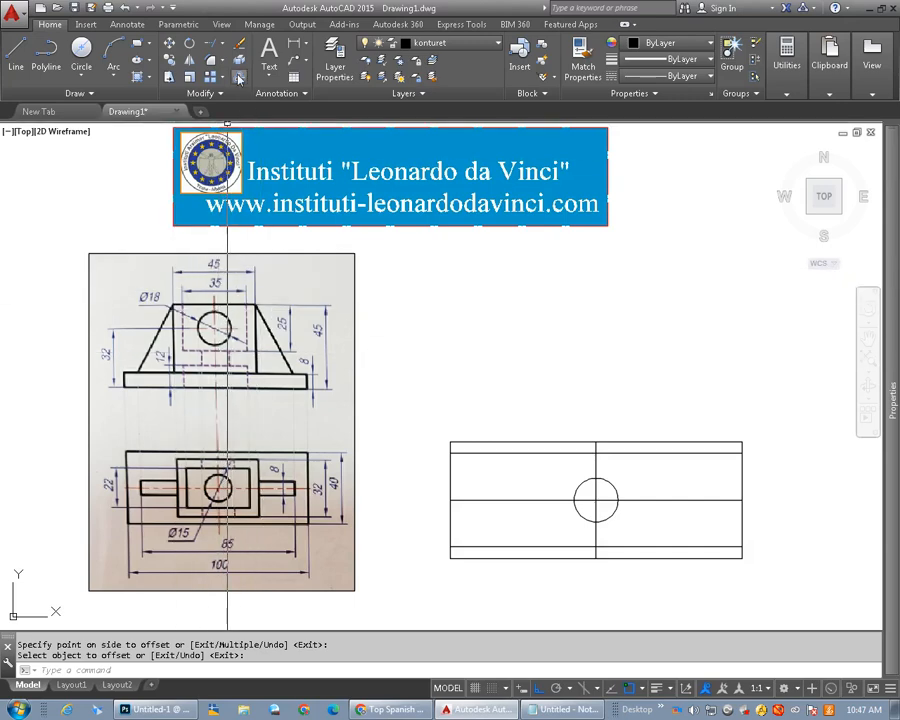
Offset the vertical centre line by 45/2 to both sides
{"action": "left_click", "coordinate": [239, 77]}
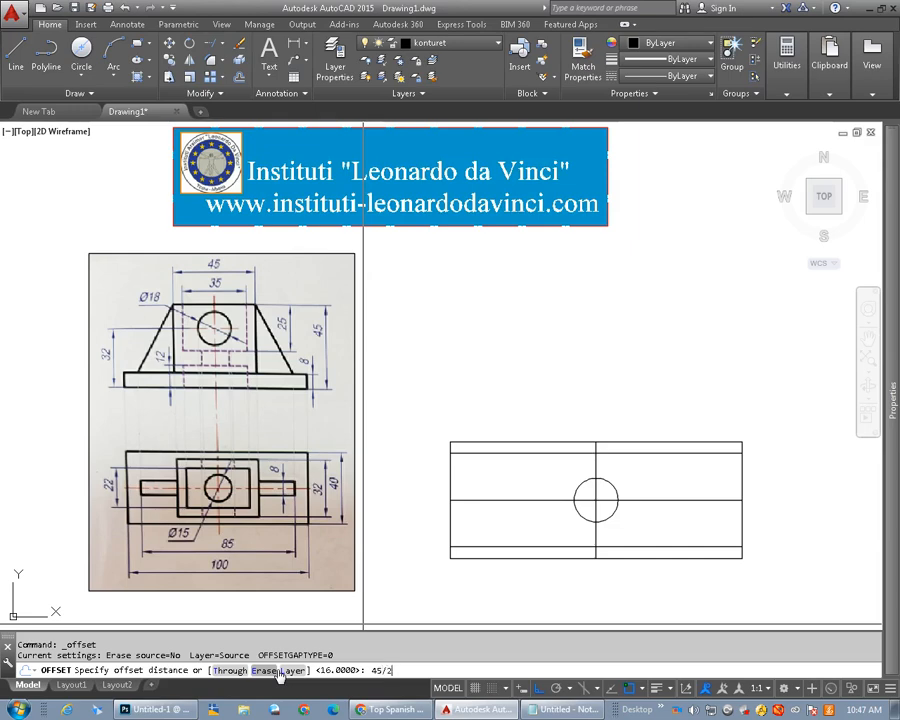
{"action": "key", "text": "Return"}
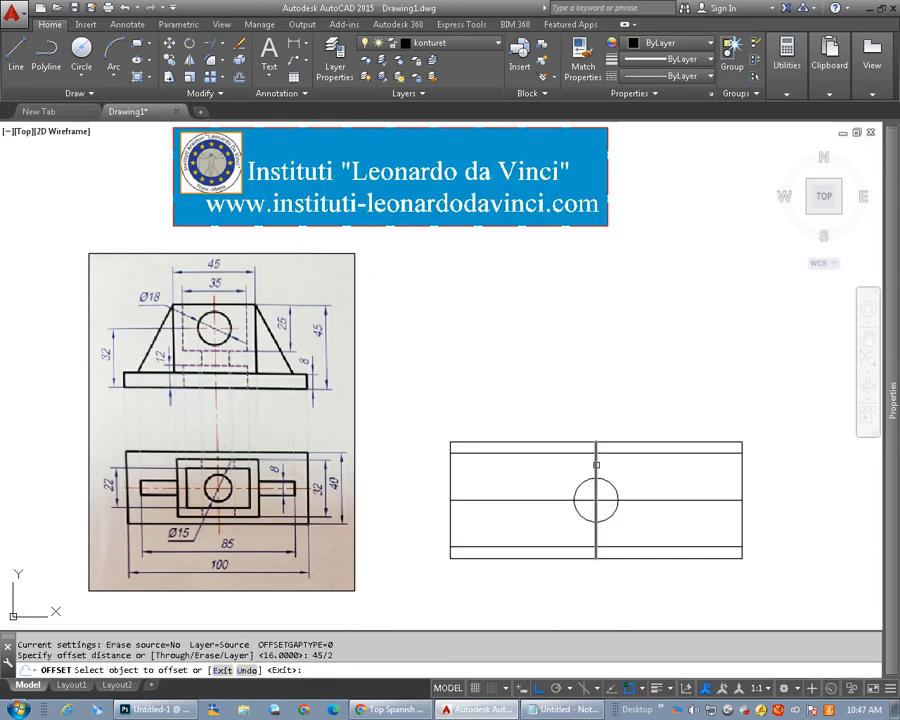
{"action": "left_click", "coordinate": [596, 465]}
{"action": "left_click", "coordinate": [550, 467]}
{"action": "left_click", "coordinate": [596, 465]}
{"action": "left_click", "coordinate": [636, 470]}
{"action": "right_click", "coordinate": [636, 470]}
{"action": "left_click", "coordinate": [652, 476]}
Trim the overhanging ends of the offset lines so they form the 45 by 32 block rectangle inside the base
{"action": "left_click", "coordinate": [222, 43]}
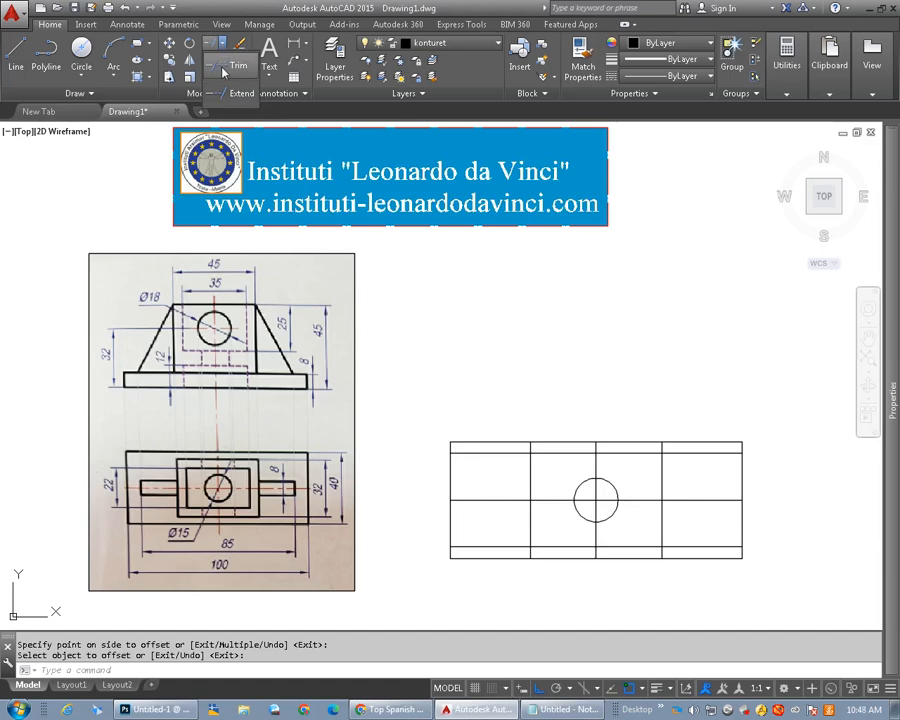
{"action": "left_click", "coordinate": [230, 66]}
{"action": "key", "text": "Return"}
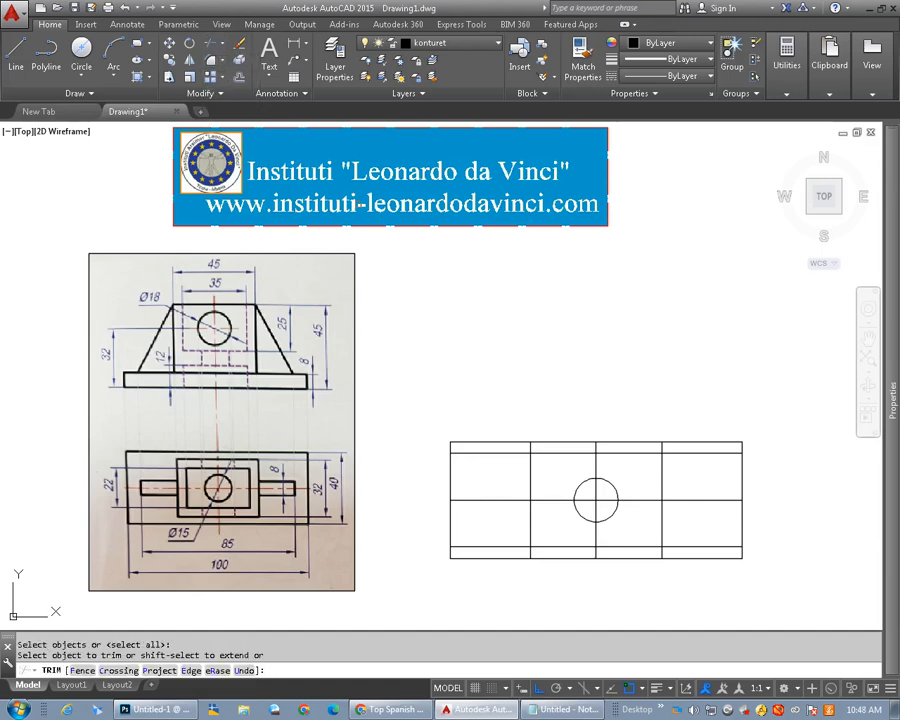
{"action": "left_click", "coordinate": [500, 453]}
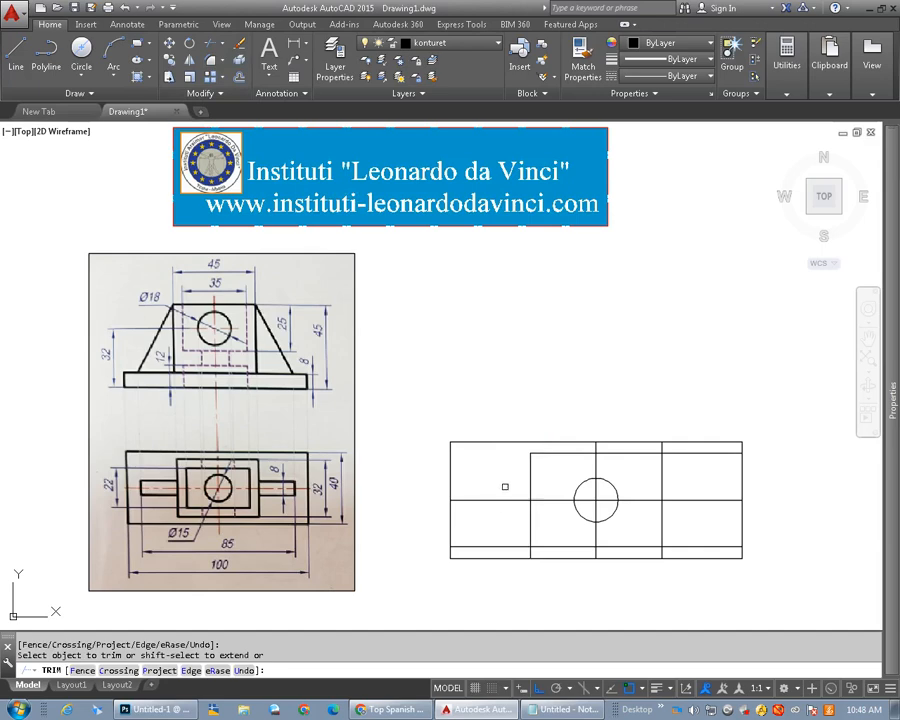
{"action": "left_click", "coordinate": [493, 547]}
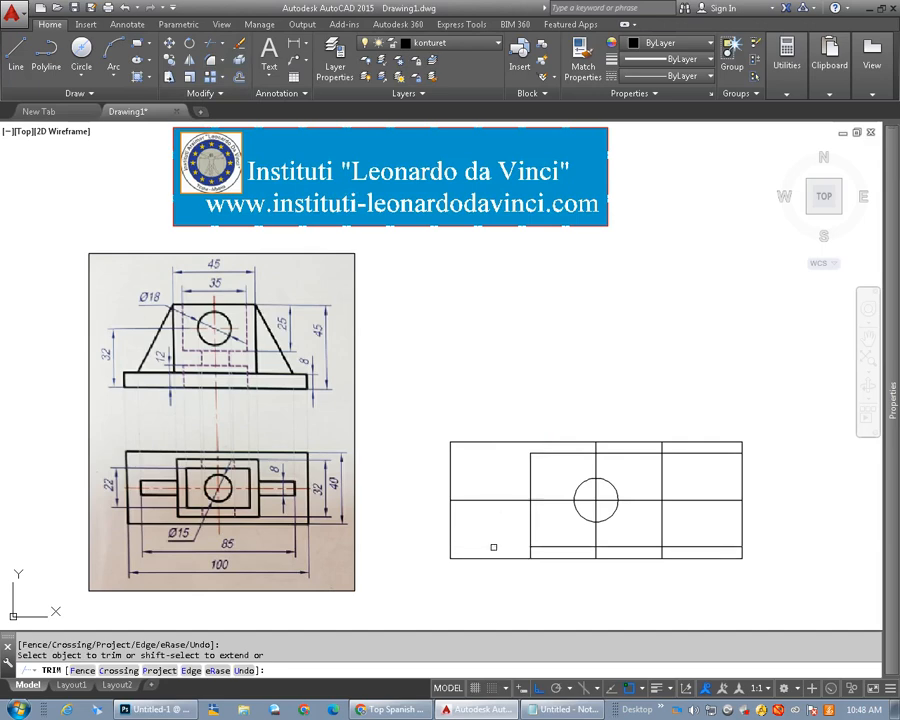
{"action": "left_click", "coordinate": [661, 552]}
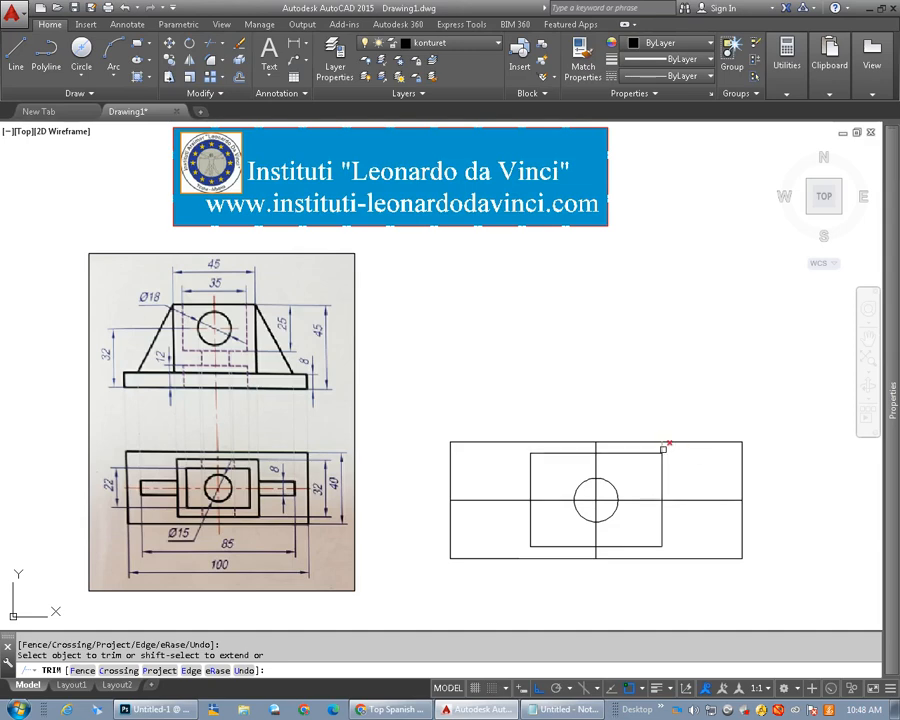
{"action": "right_click", "coordinate": [517, 468]}
{"action": "left_click", "coordinate": [520, 479]}
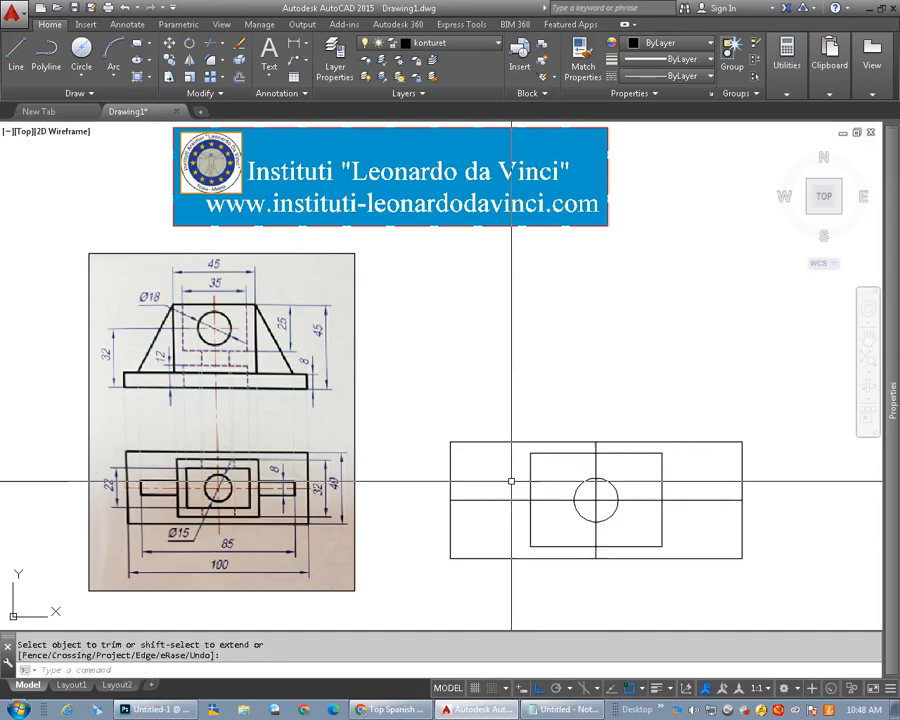
Switch to Notepad and write the wall thickness calculation 45-35=10 and 10/2=5, then return to the drawing
{"action": "scroll", "coordinate": [255, 480], "scroll_direction": "up", "scroll_amount": 2}
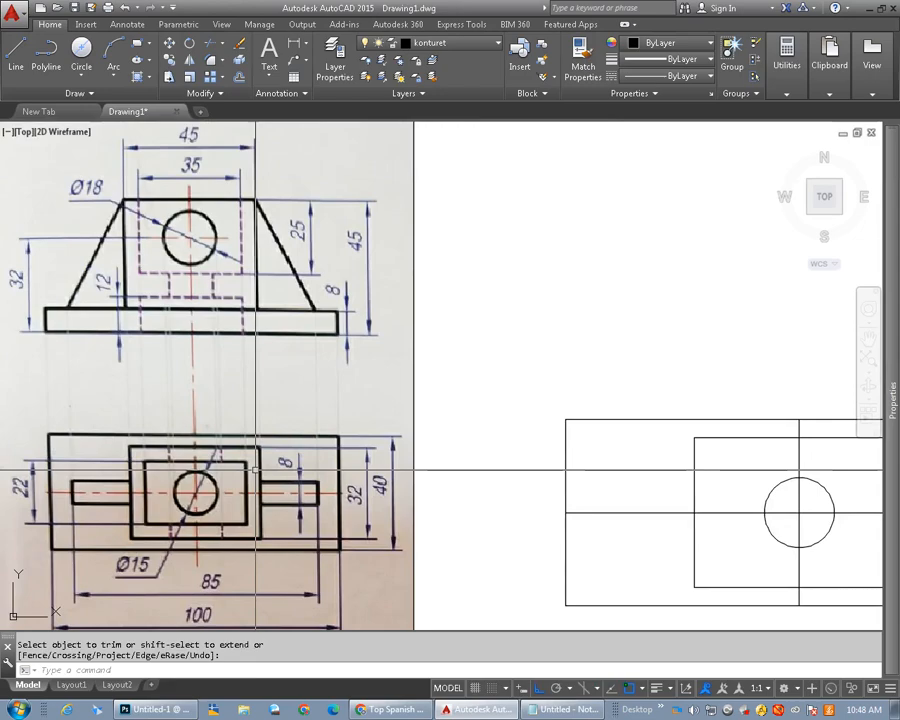
{"action": "scroll", "coordinate": [258, 468], "scroll_direction": "down", "scroll_amount": 2}
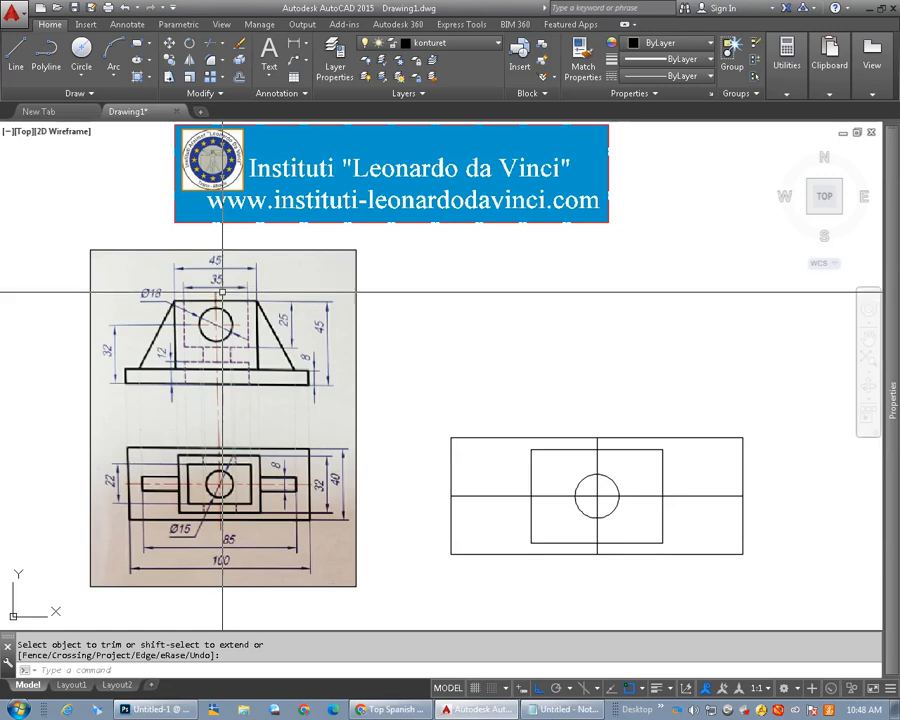
{"action": "left_click", "coordinate": [537, 702]}
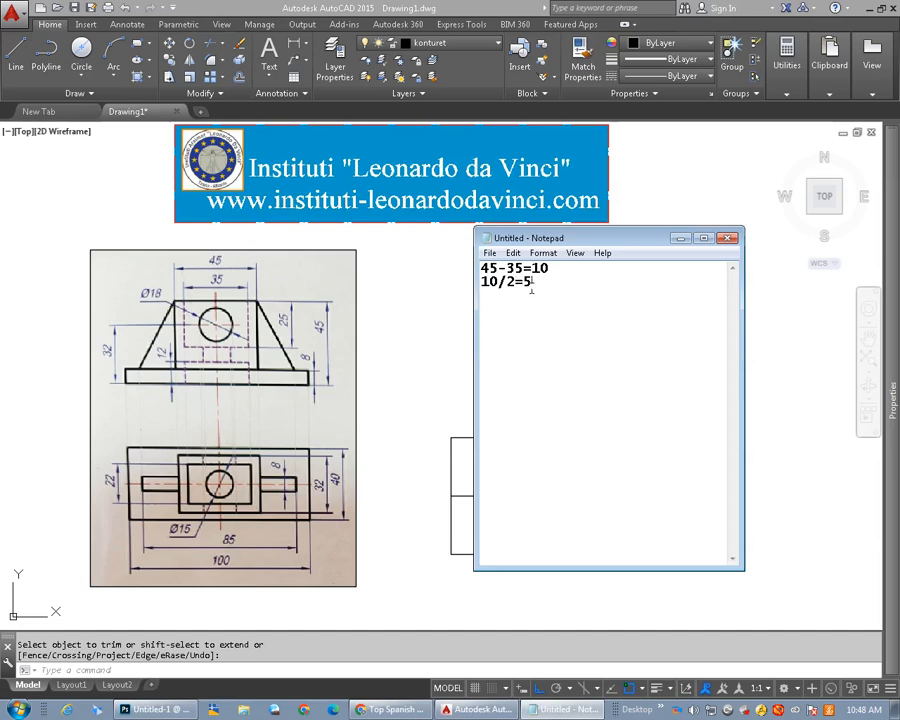
{"action": "left_click", "coordinate": [679, 238]}
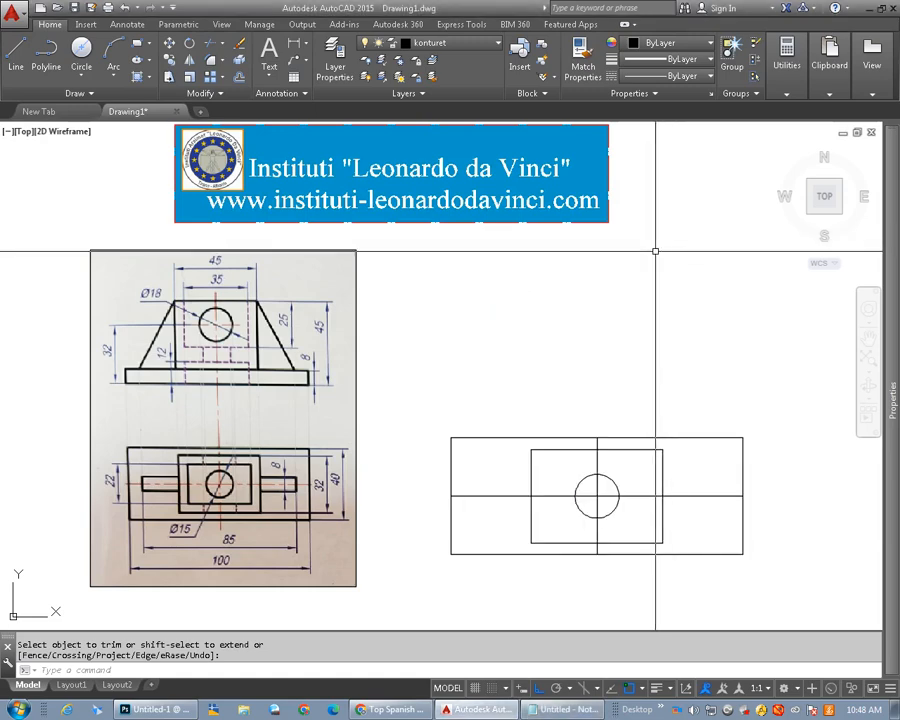
Offset all four sides of the block rectangle inward by 5
{"action": "left_click", "coordinate": [239, 77]}
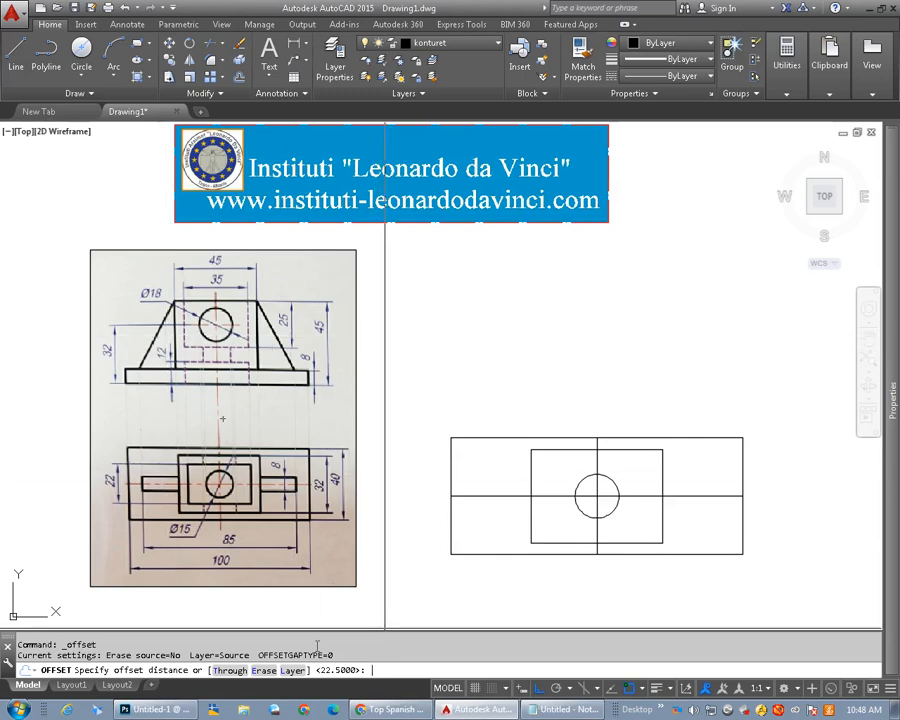
{"action": "key", "text": "Return"}
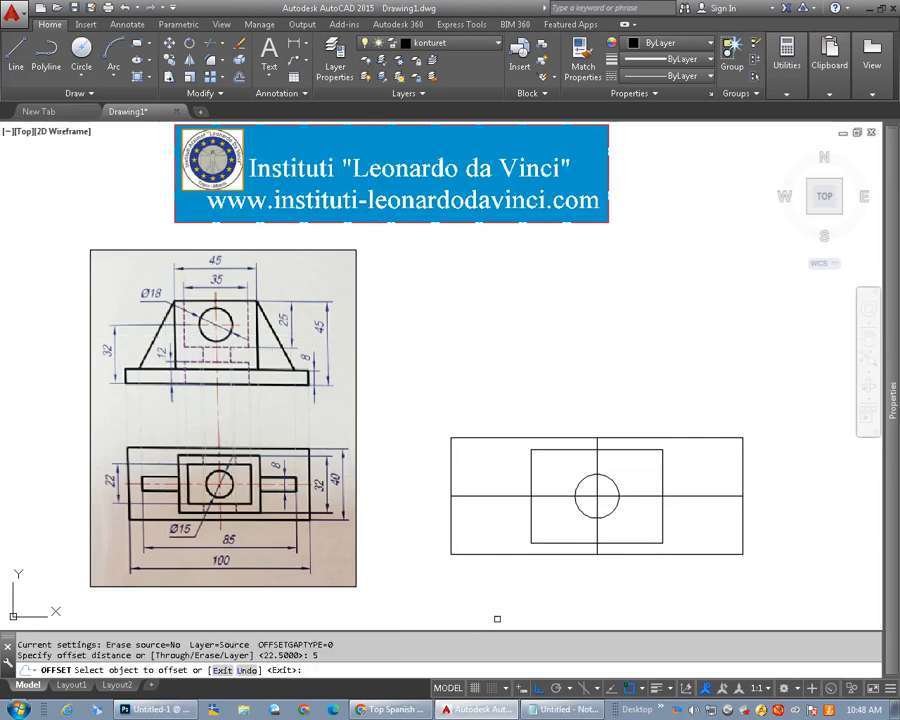
{"action": "left_click", "coordinate": [544, 450]}
{"action": "left_click", "coordinate": [541, 466]}
{"action": "left_click", "coordinate": [531, 490]}
{"action": "left_click", "coordinate": [560, 540]}
{"action": "left_click", "coordinate": [563, 544]}
{"action": "left_click", "coordinate": [652, 516]}
{"action": "left_click", "coordinate": [662, 516]}
{"action": "left_click", "coordinate": [626, 516]}
{"action": "key", "text": "Return"}
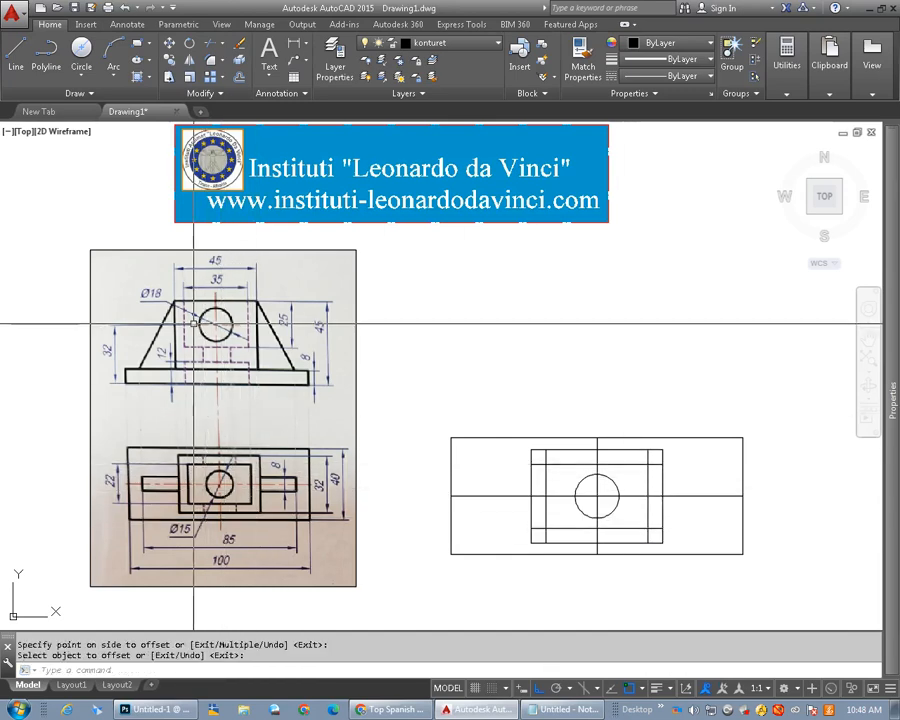
Trim the overlapping corner ends of the inner offset lines to leave a closed inner rectangle around the circle
{"action": "left_click", "coordinate": [209, 45]}
{"action": "key", "text": "Return"}
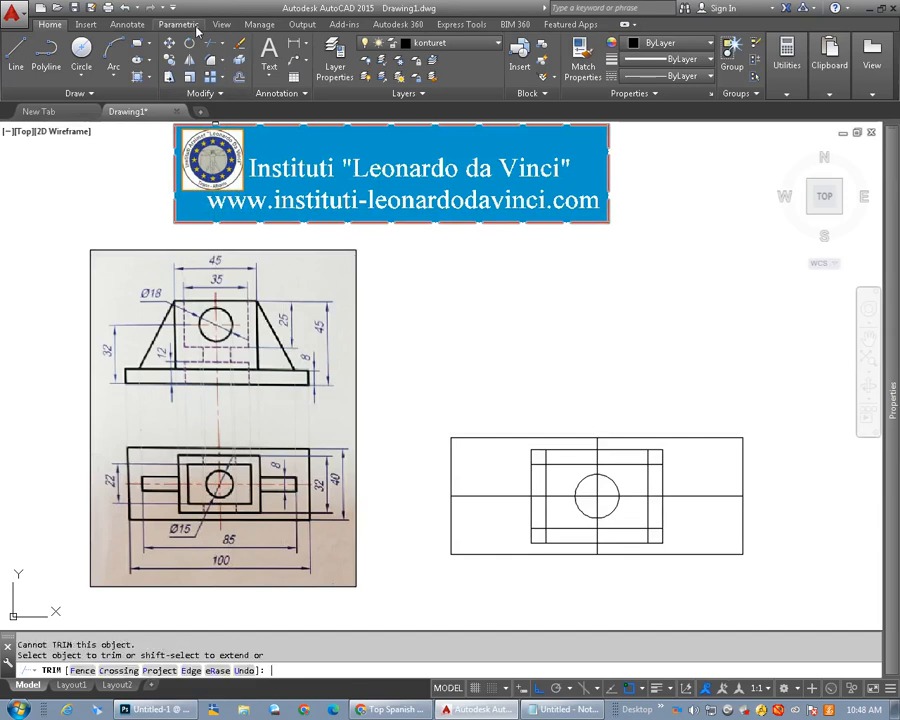
{"action": "left_click", "coordinate": [533, 464]}
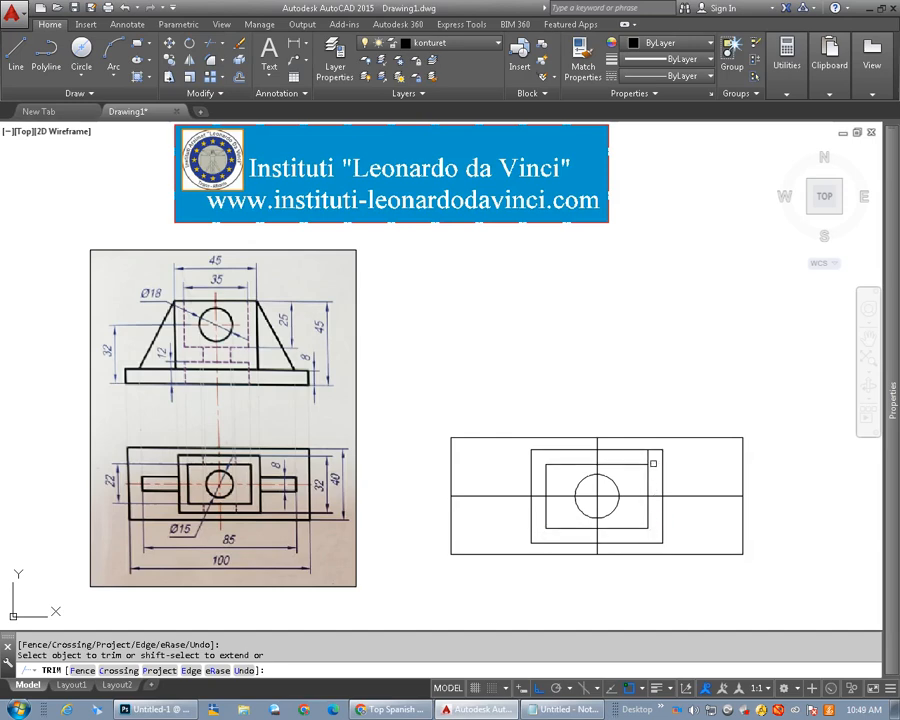
{"action": "right_click", "coordinate": [396, 408]}
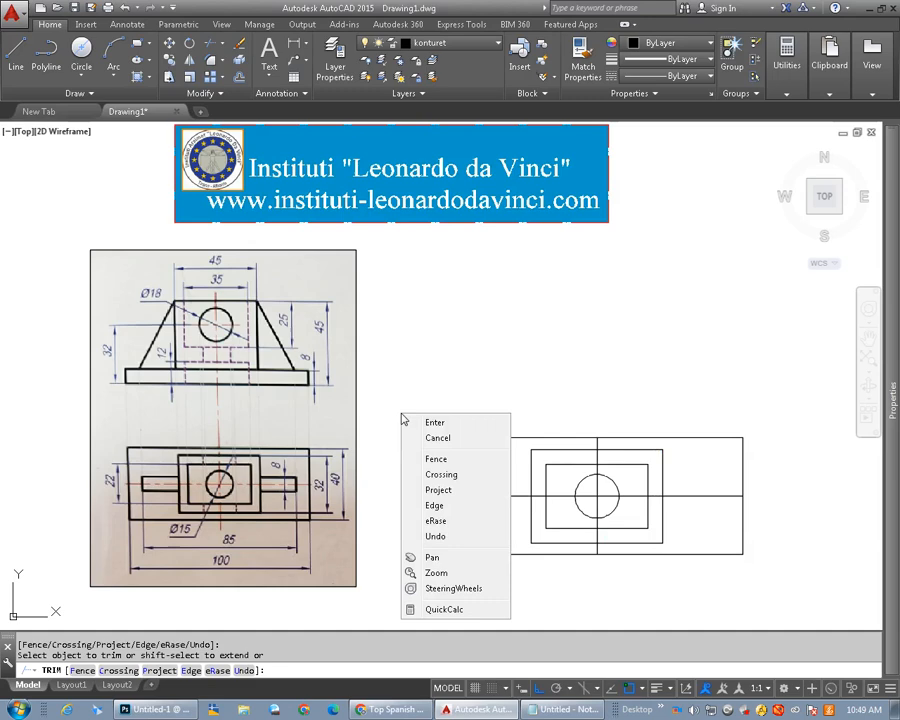
{"action": "left_click", "coordinate": [428, 419]}
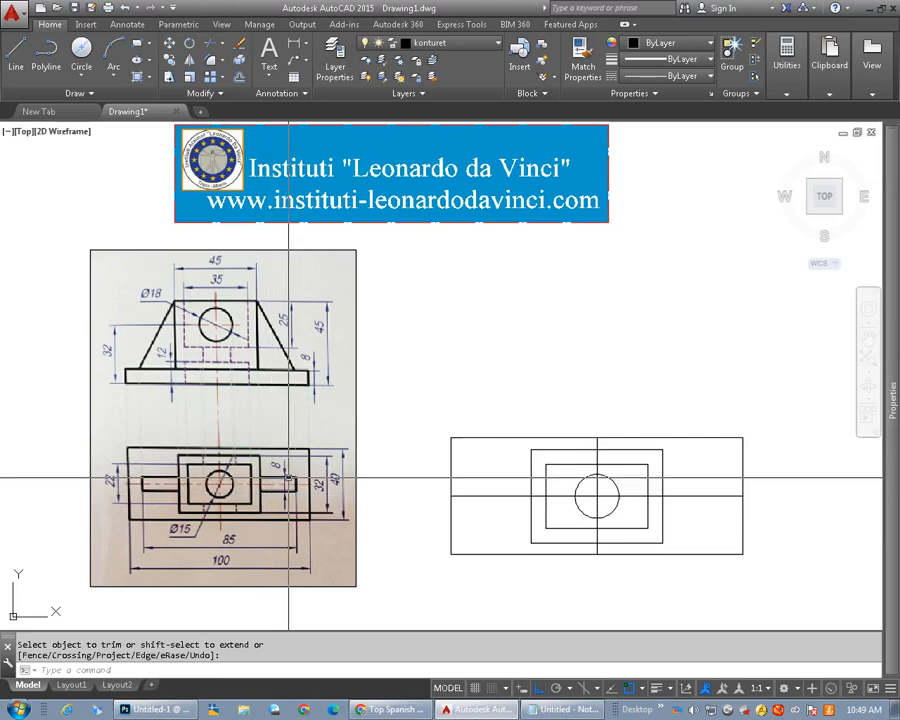
Offset the horizontal centre line by 4 both upward and downward for the rib edges
{"action": "scroll", "coordinate": [284, 486], "scroll_direction": "up", "scroll_amount": 5}
{"action": "scroll", "coordinate": [281, 495], "scroll_direction": "down", "scroll_amount": 6}
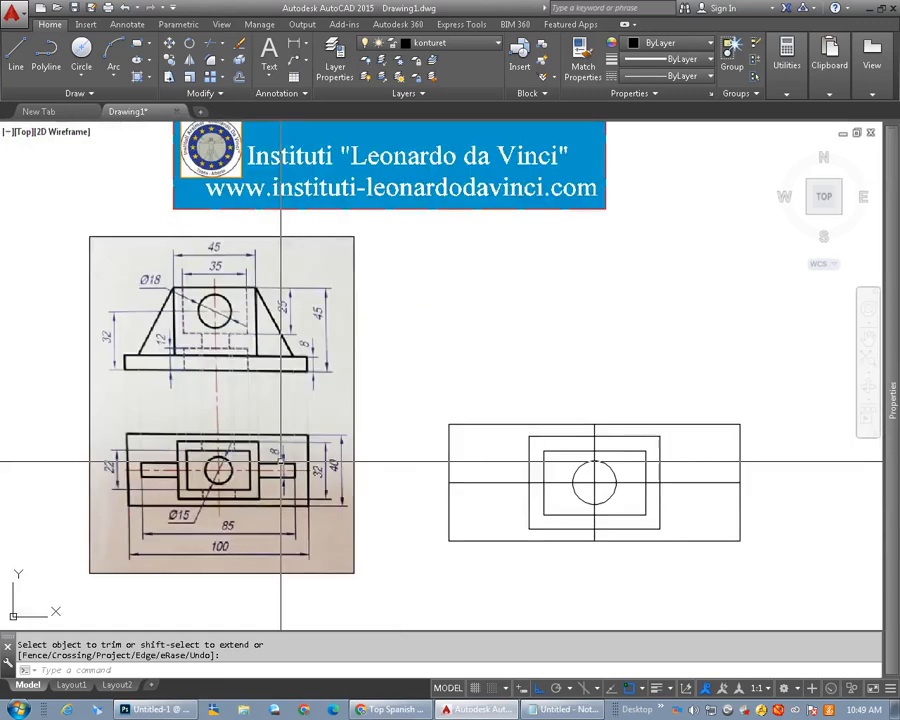
{"action": "left_click", "coordinate": [239, 77]}
{"action": "type", "text": "4"}
{"action": "key", "text": "Return"}
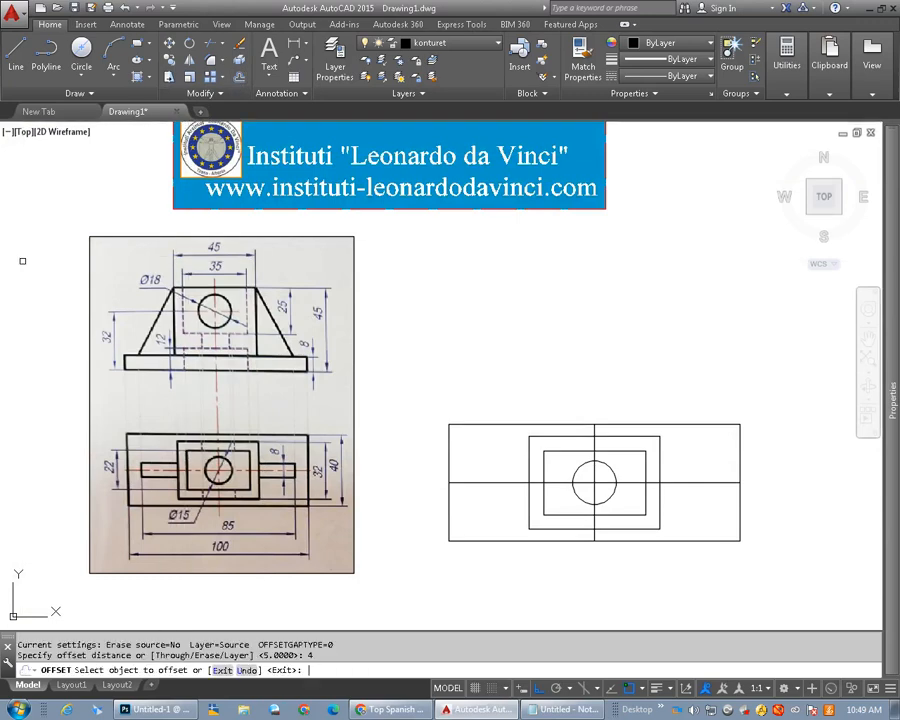
{"action": "left_click", "coordinate": [676, 483]}
{"action": "left_click", "coordinate": [681, 475]}
{"action": "left_click", "coordinate": [680, 483]}
{"action": "left_click", "coordinate": [680, 508]}
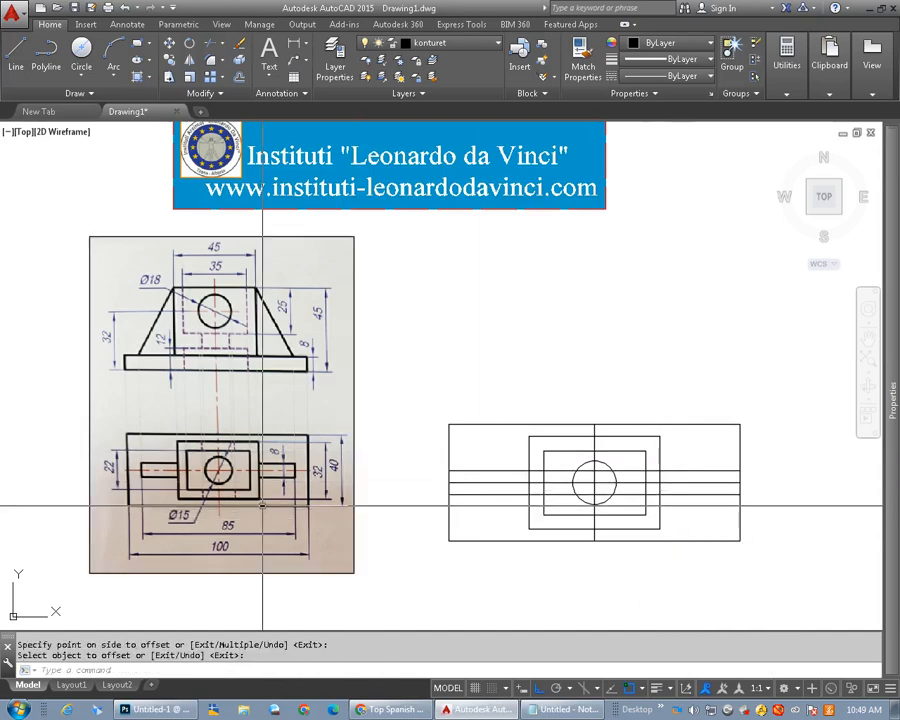
Offset the vertical centre line by 85/2 to both sides for the rib ends
{"action": "scroll", "coordinate": [264, 505], "scroll_direction": "up", "scroll_amount": 2}
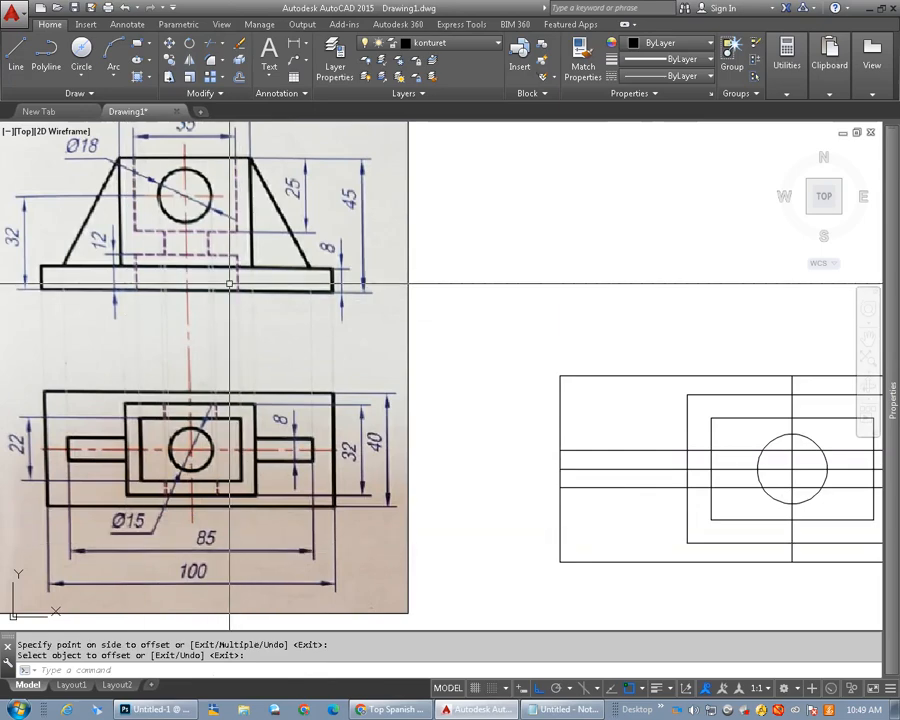
{"action": "left_click", "coordinate": [240, 78]}
{"action": "scroll", "coordinate": [269, 230], "scroll_direction": "down", "scroll_amount": 2}
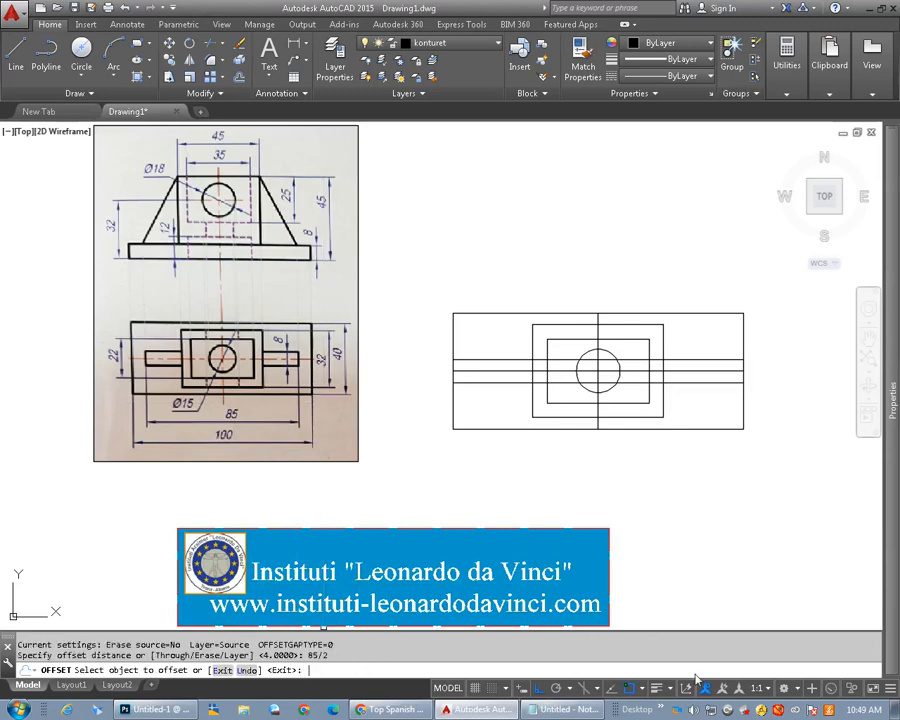
{"action": "left_click", "coordinate": [599, 343]}
{"action": "left_click", "coordinate": [550, 350]}
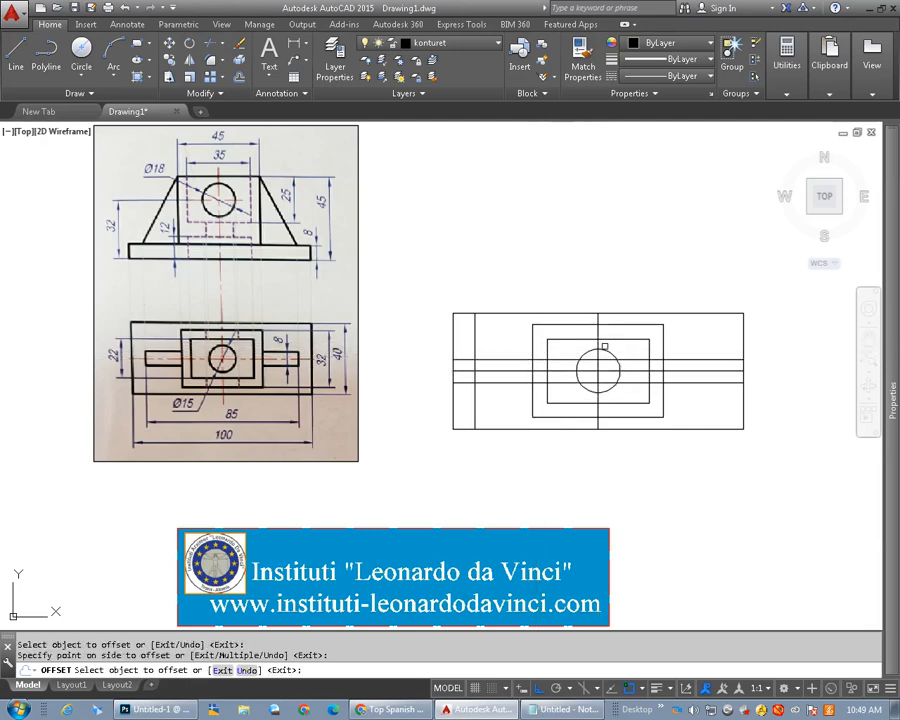
{"action": "left_click", "coordinate": [598, 343]}
{"action": "left_click", "coordinate": [632, 348]}
{"action": "right_click", "coordinate": [617, 305]}
{"action": "left_click", "coordinate": [645, 312]}
Trim the rib edge and end lines that extend beyond the outer rib corners on both sides of the base
{"action": "scroll", "coordinate": [637, 305], "scroll_direction": "up", "scroll_amount": 2}
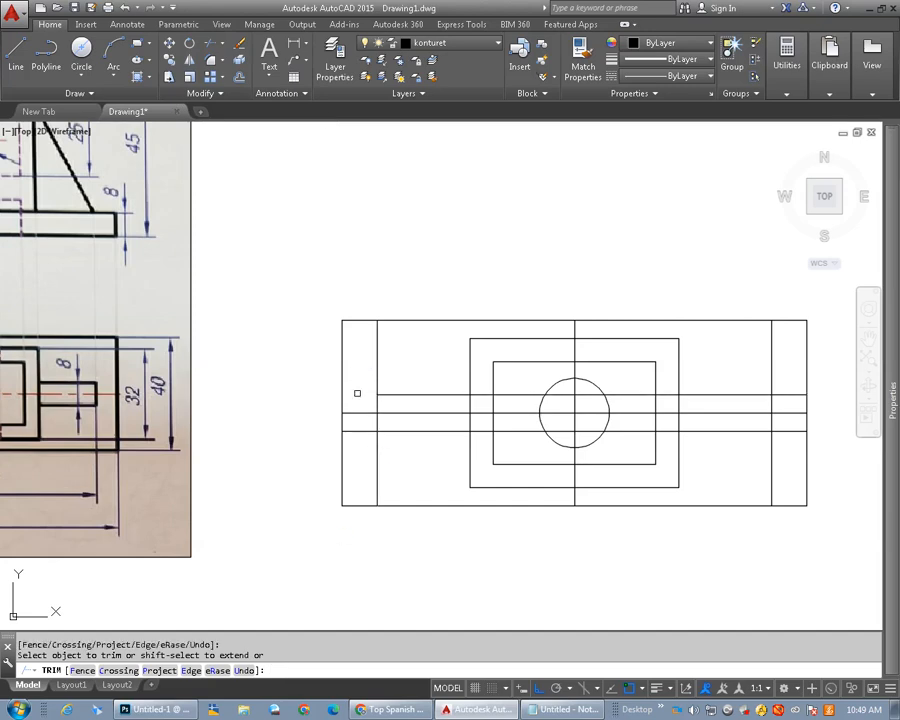
{"action": "left_click_drag", "start_coordinate": [379, 465], "coordinate": [362, 464]}
{"action": "left_click", "coordinate": [772, 462]}
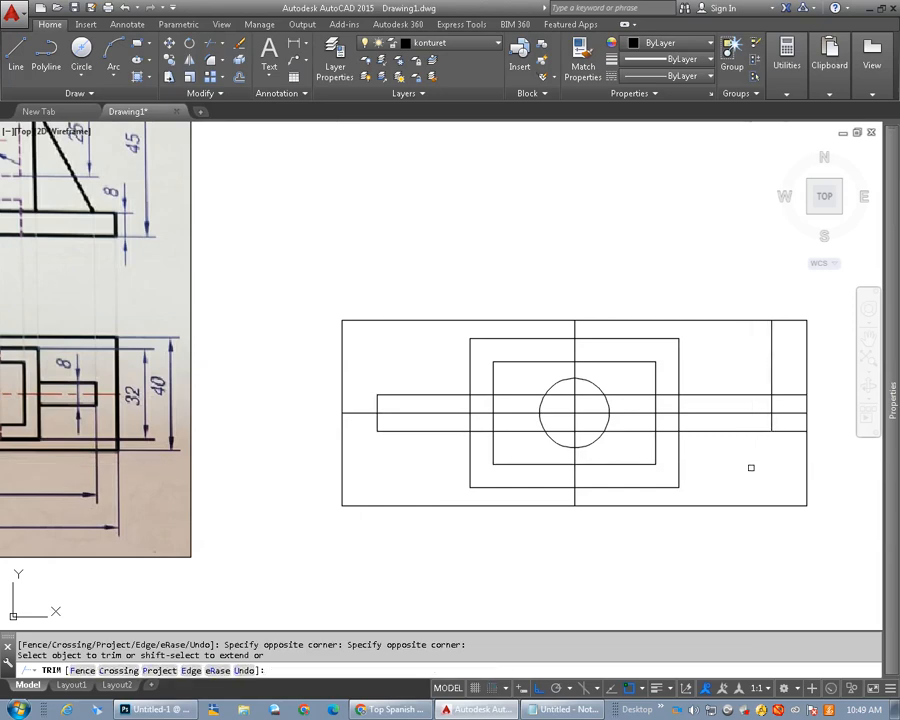
{"action": "left_click", "coordinate": [788, 435]}
{"action": "left_click", "coordinate": [787, 398]}
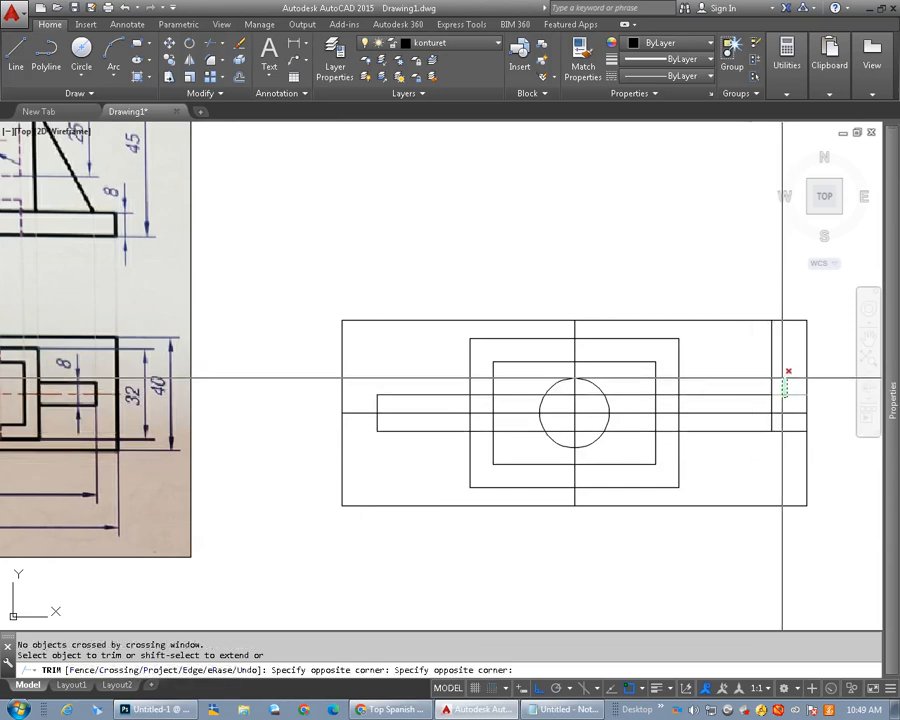
{"action": "left_click", "coordinate": [781, 376]}
Trim the rib edge lines inside the block so the ribs stop at the block's outer rectangle
{"action": "scroll", "coordinate": [715, 364], "scroll_direction": "down", "scroll_amount": 4}
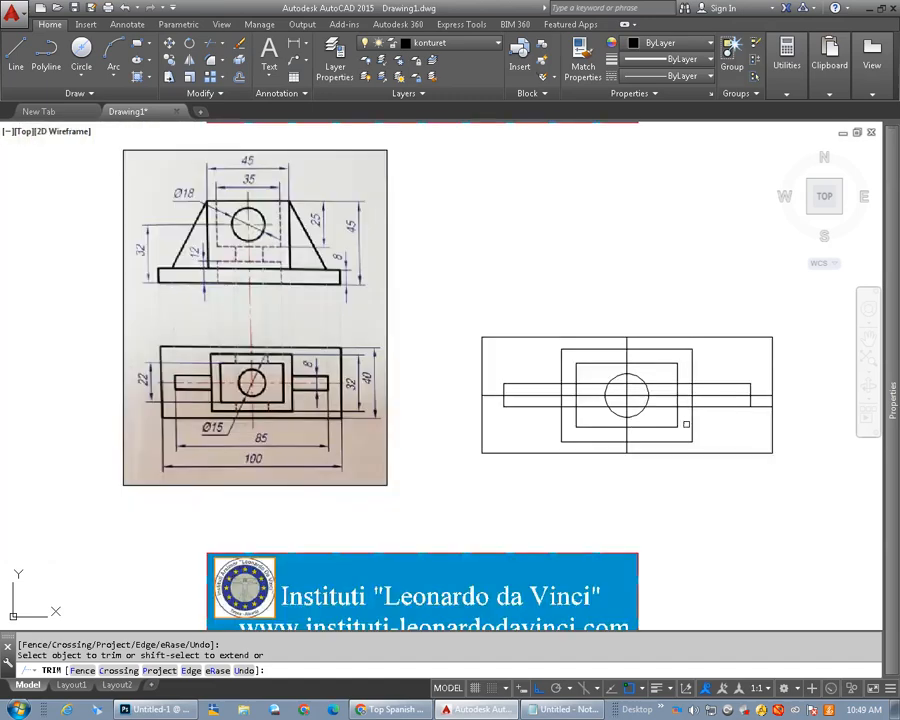
{"action": "scroll", "coordinate": [488, 468], "scroll_direction": "up", "scroll_amount": 2}
{"action": "middle_click_drag", "start_coordinate": [367, 445], "coordinate": [293, 450]}
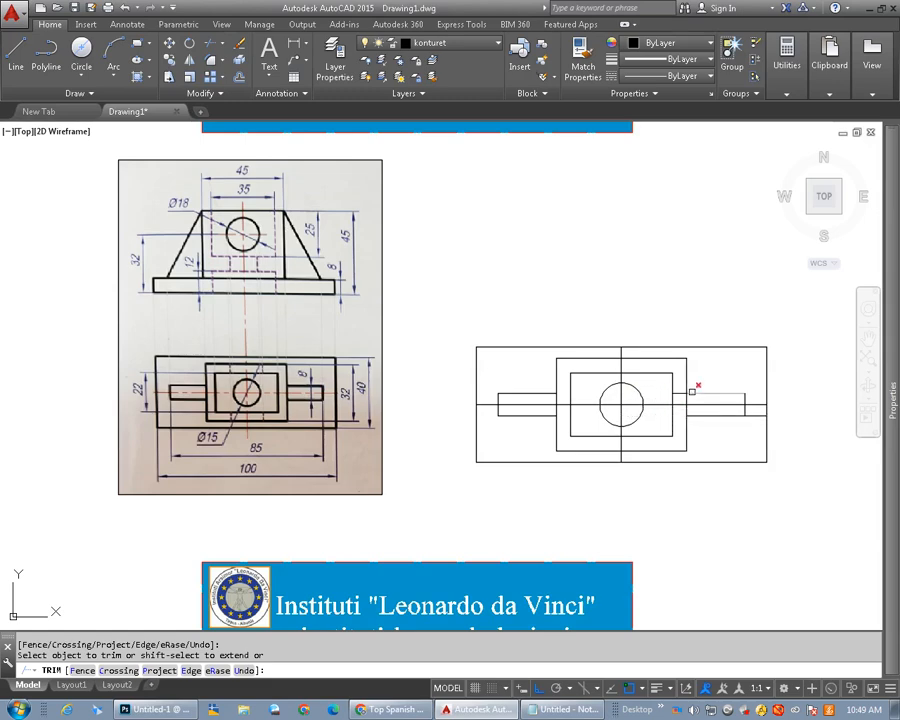
{"action": "left_click", "coordinate": [625, 427]}
{"action": "middle_click_drag", "start_coordinate": [625, 428], "coordinate": [619, 435]}
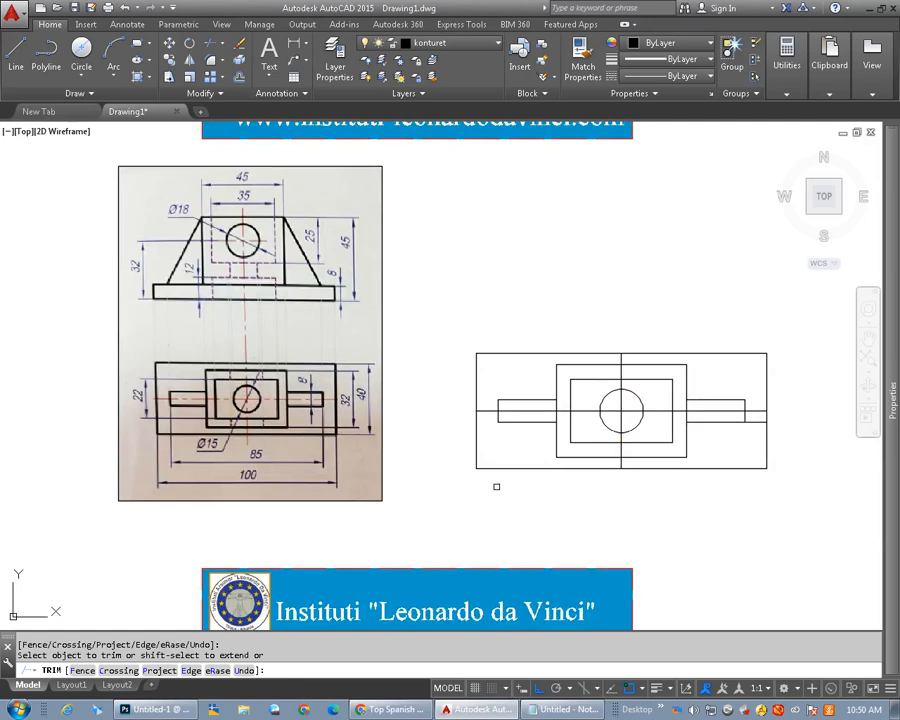
{"action": "middle_click_drag", "start_coordinate": [496, 487], "coordinate": [494, 506]}
{"action": "middle_click_drag", "start_coordinate": [402, 296], "coordinate": [406, 328]}
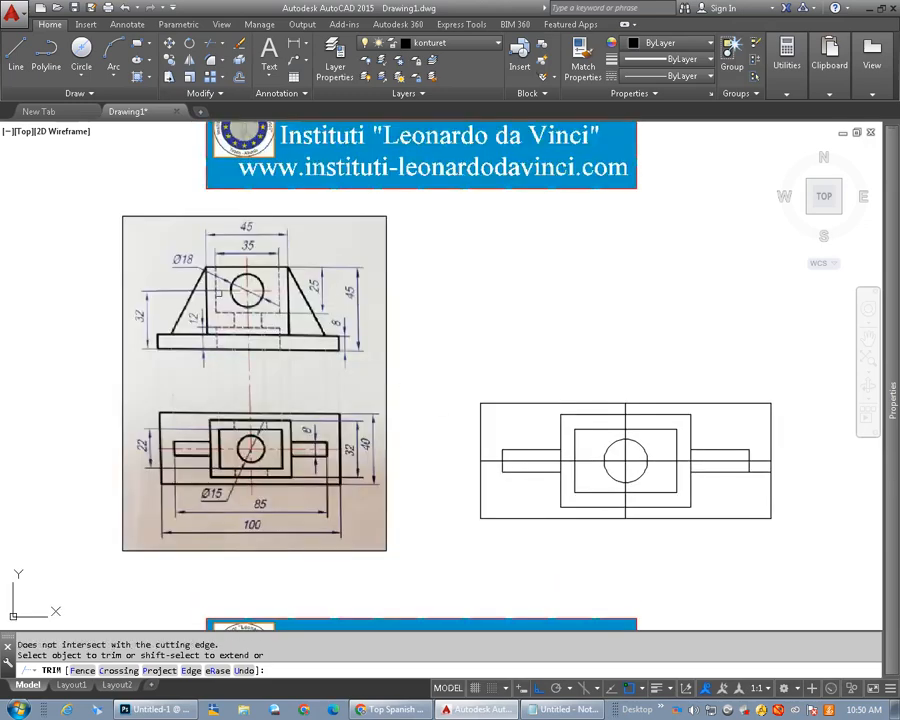
Draw a short vertical projection line upward from the base rectangle's upper-left corner
{"action": "left_click", "coordinate": [15, 62]}
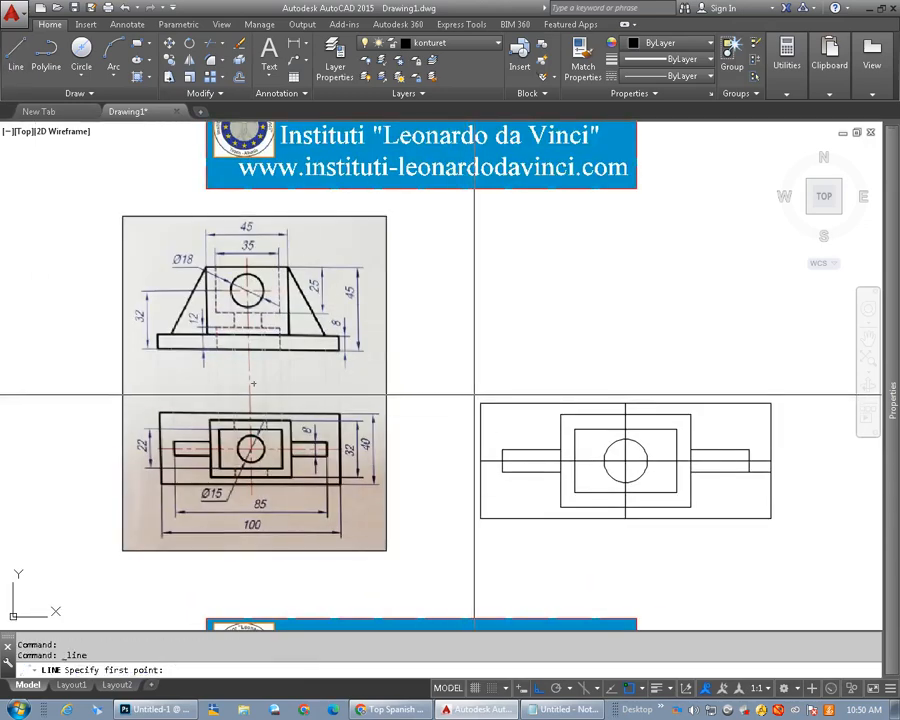
{"action": "left_click", "coordinate": [480, 403]}
{"action": "left_click", "coordinate": [480, 347]}
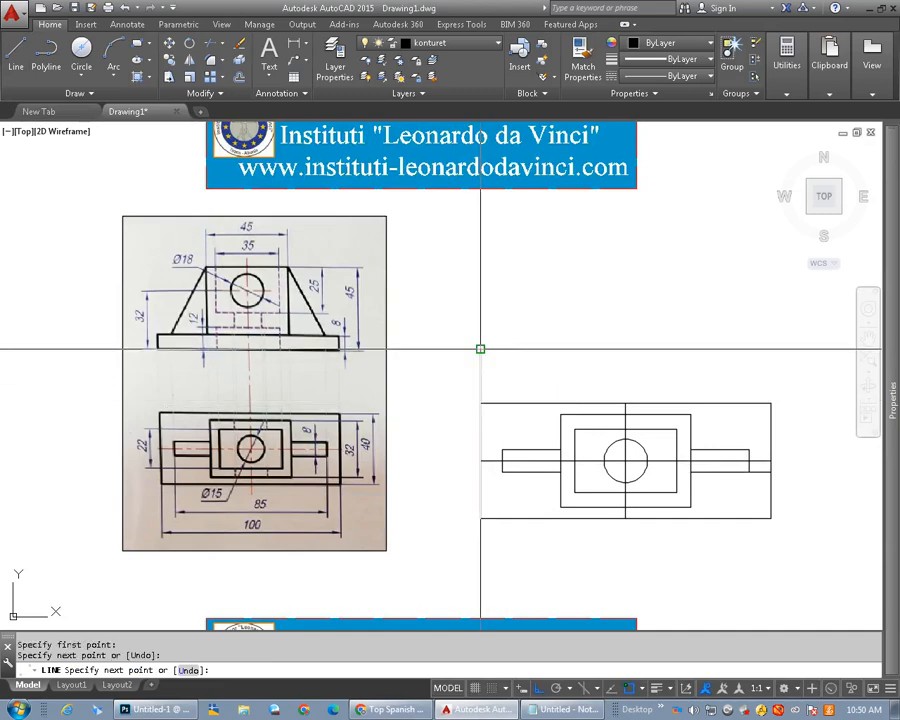
{"action": "right_click", "coordinate": [684, 348]}
{"action": "left_click", "coordinate": [699, 357]}
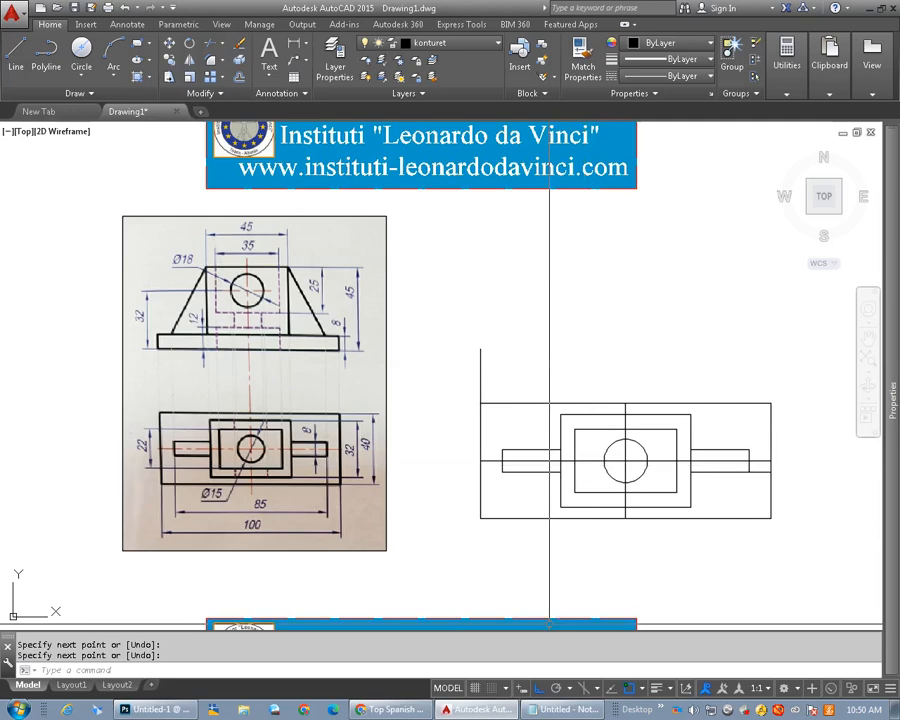
Draw a longer vertical projection line upward from the base rectangle's upper-right corner
{"action": "left_click", "coordinate": [14, 54]}
{"action": "left_click", "coordinate": [771, 403]}
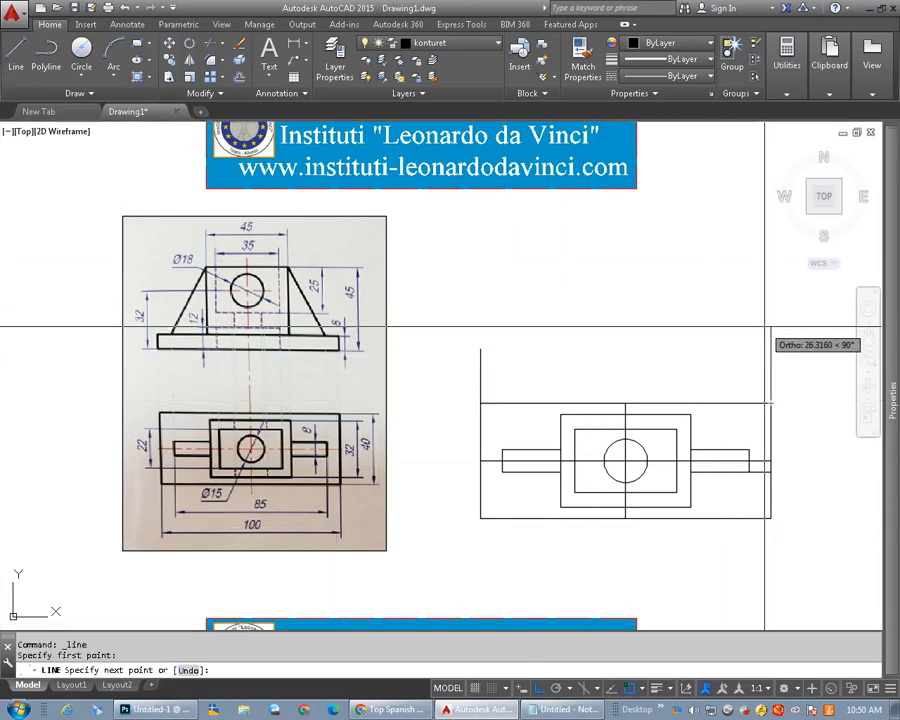
{"action": "left_click", "coordinate": [771, 237]}
{"action": "right_click", "coordinate": [771, 237]}
{"action": "left_click", "coordinate": [798, 245]}
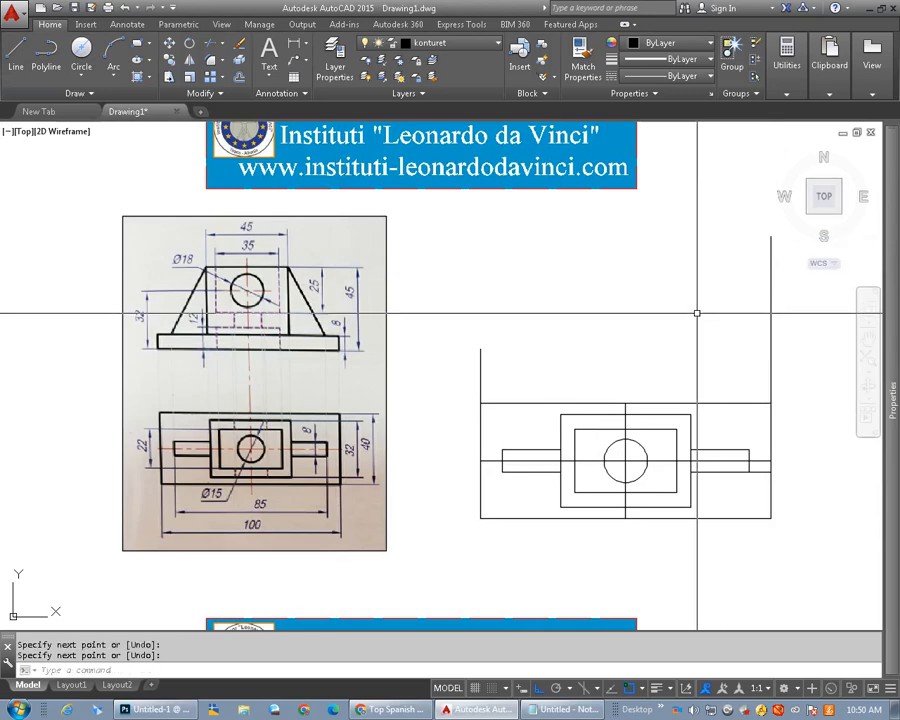
Replace the short projection line at the base rectangle's upper-left corner with a longer vertical line, about as tall as the right one
{"action": "left_click", "coordinate": [479, 360]}
{"action": "key", "text": "Delete"}
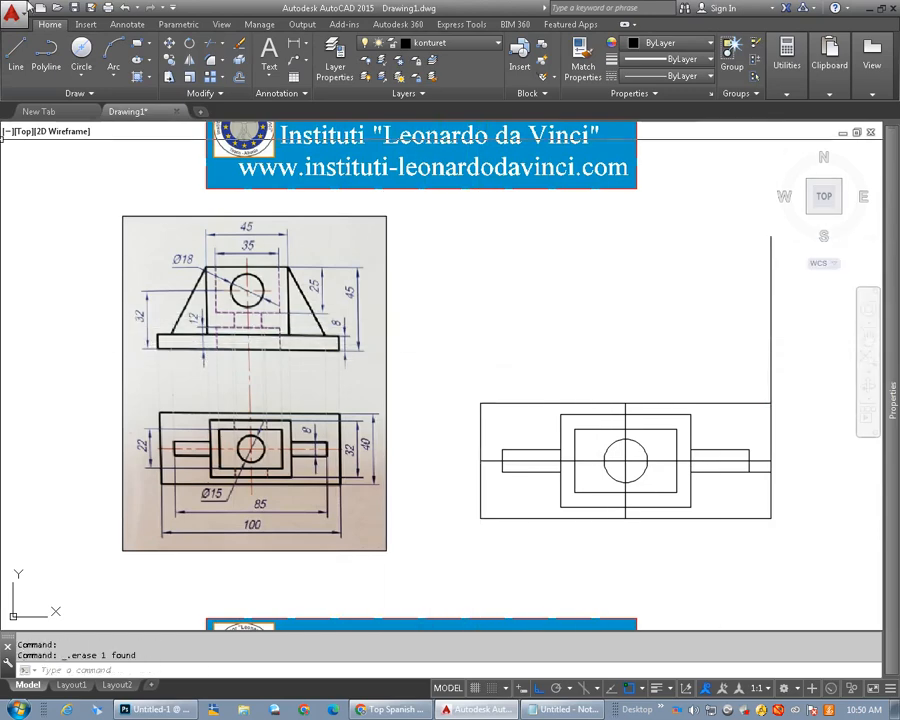
{"action": "left_click", "coordinate": [15, 54]}
{"action": "left_click", "coordinate": [480, 403]}
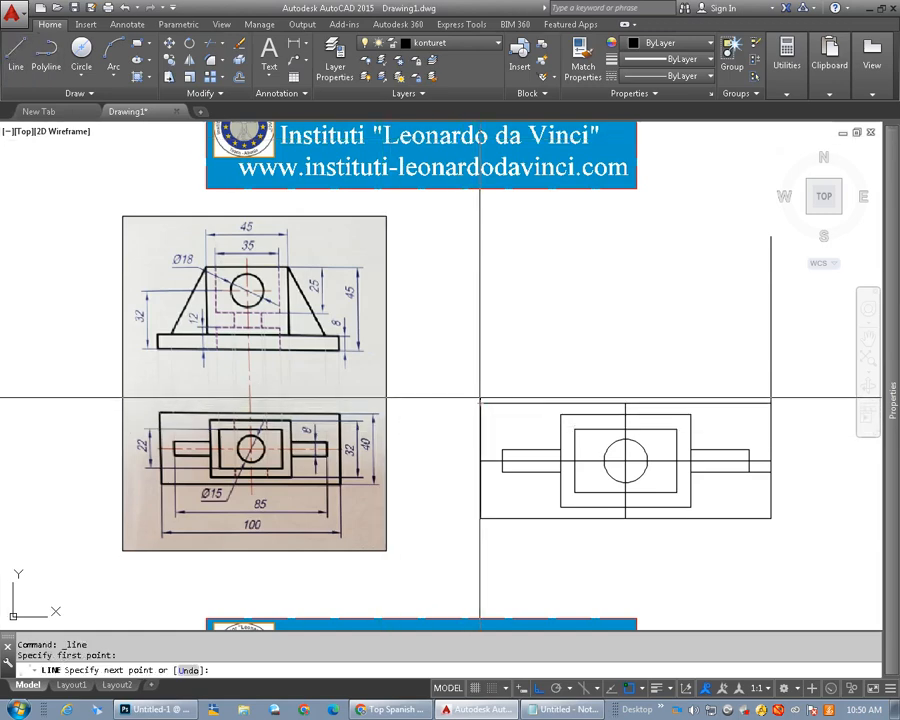
{"action": "left_click", "coordinate": [480, 241]}
{"action": "right_click", "coordinate": [480, 241]}
{"action": "left_click", "coordinate": [514, 249]}
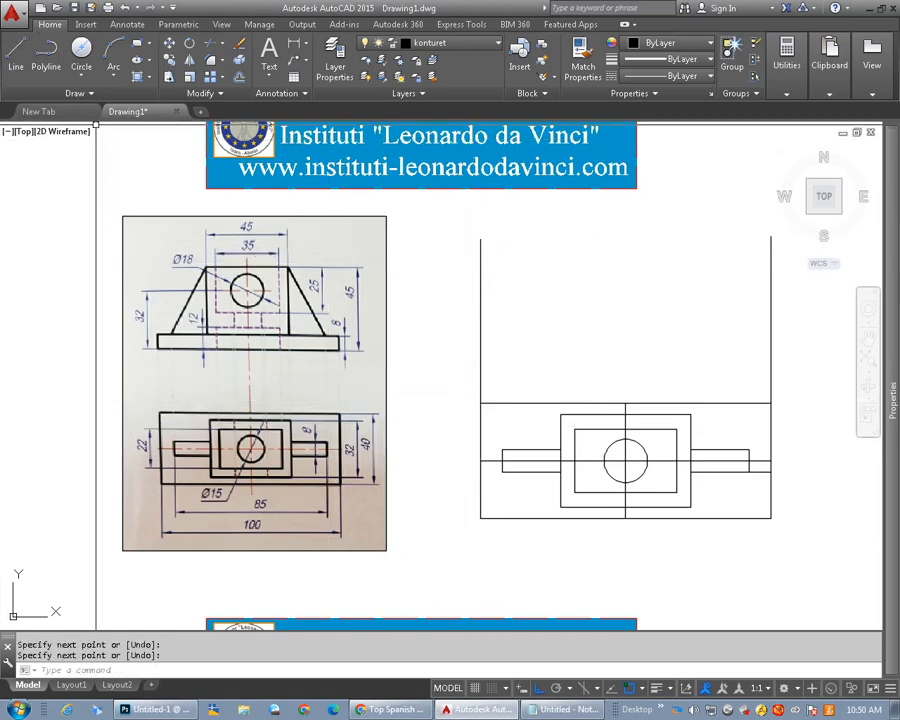
Draw a horizontal line between the two outer projection lines, above the top view, as the front view's bottom edge
{"action": "left_click", "coordinate": [15, 47]}
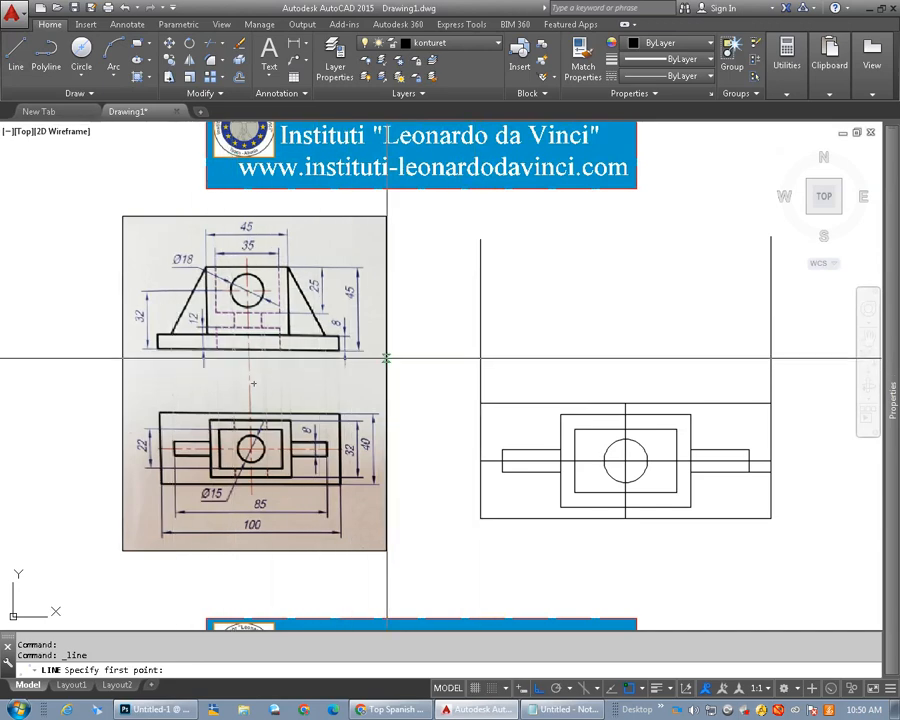
{"action": "left_click", "coordinate": [479, 354]}
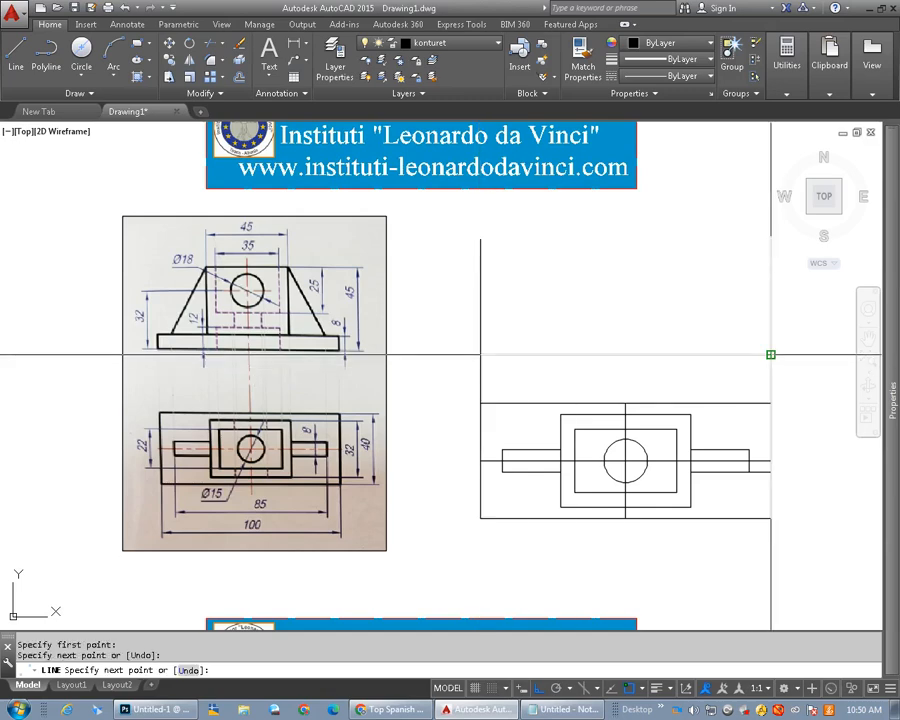
{"action": "left_click", "coordinate": [770, 354]}
{"action": "key", "text": "Return"}
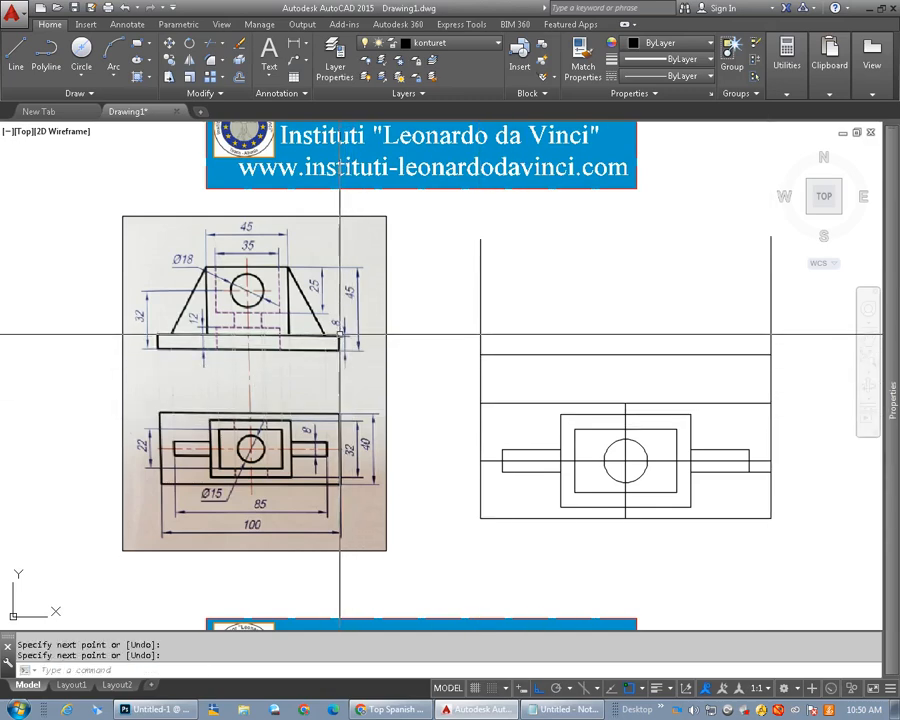
Offset the front view's bottom edge upward by 8 to form the top of the base plate
{"action": "scroll", "coordinate": [345, 327], "scroll_direction": "up", "scroll_amount": 5}
{"action": "scroll", "coordinate": [327, 345], "scroll_direction": "down", "scroll_amount": 2}
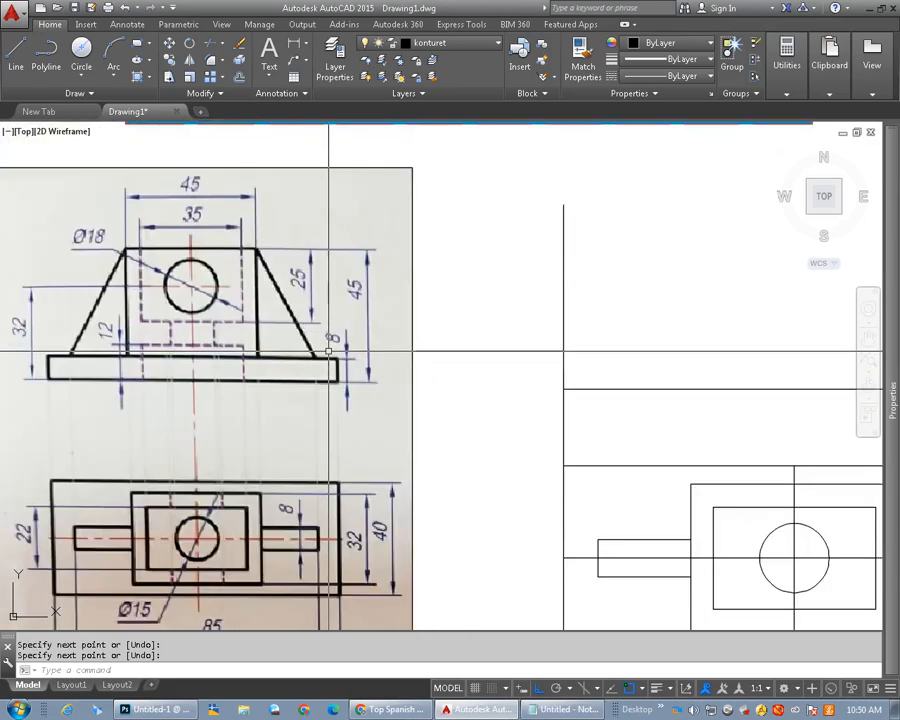
{"action": "scroll", "coordinate": [329, 351], "scroll_direction": "down", "scroll_amount": 3}
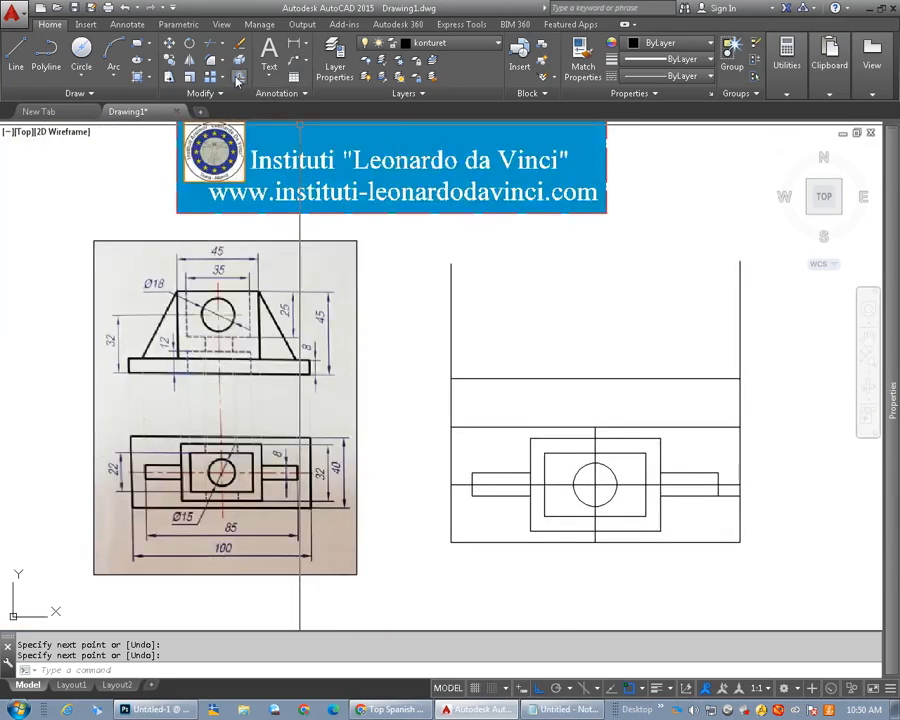
{"action": "left_click", "coordinate": [237, 78]}
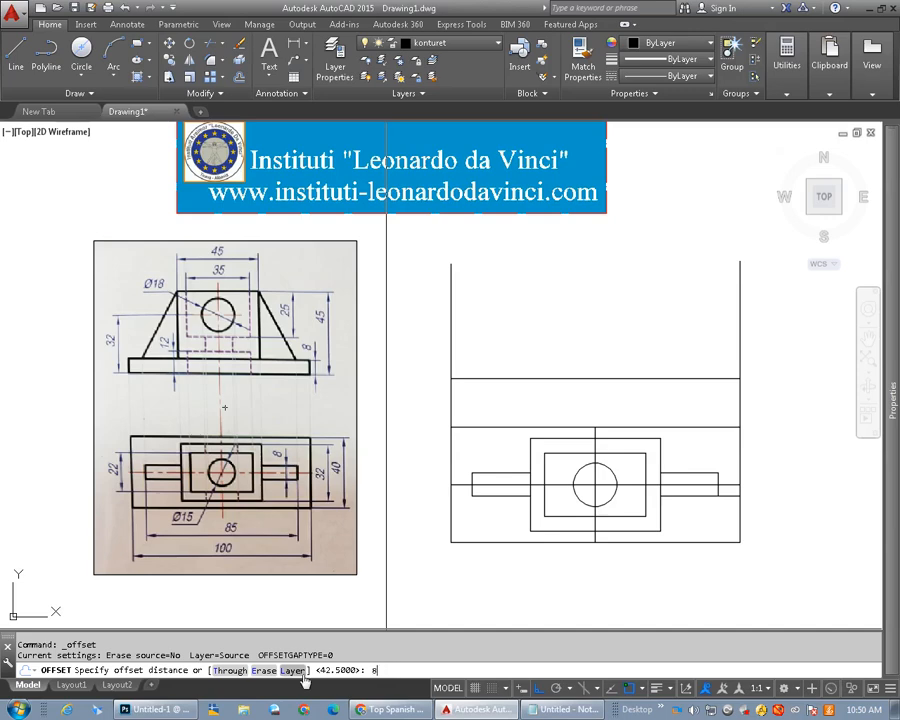
{"action": "key", "text": "Return"}
{"action": "left_click", "coordinate": [580, 378]}
{"action": "left_click", "coordinate": [581, 332]}
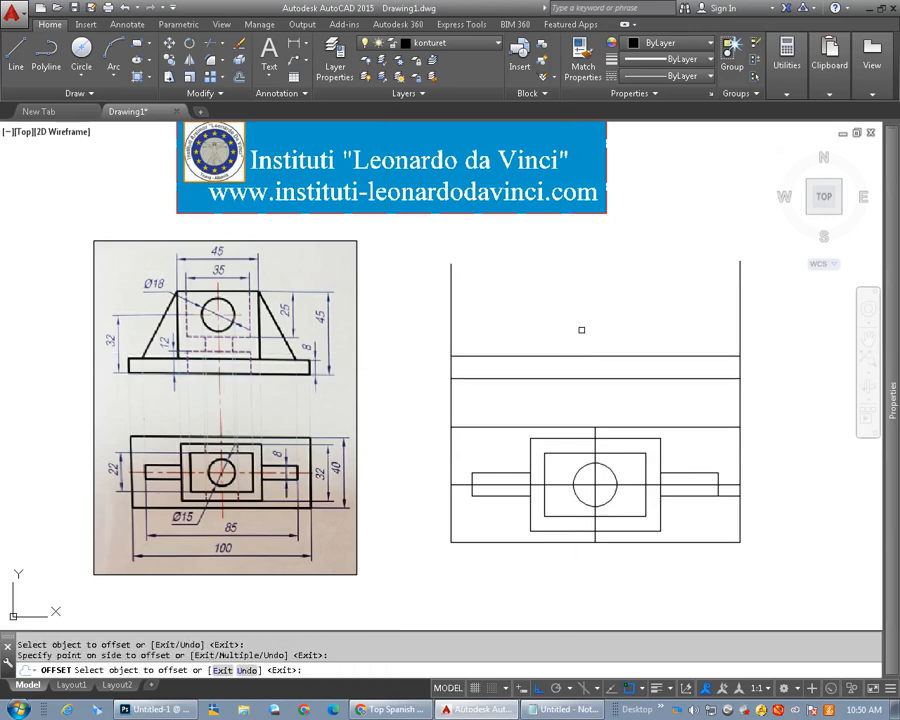
{"action": "key", "text": "Return"}
{"action": "middle_click_drag", "start_coordinate": [611, 357], "coordinate": [596, 362]}
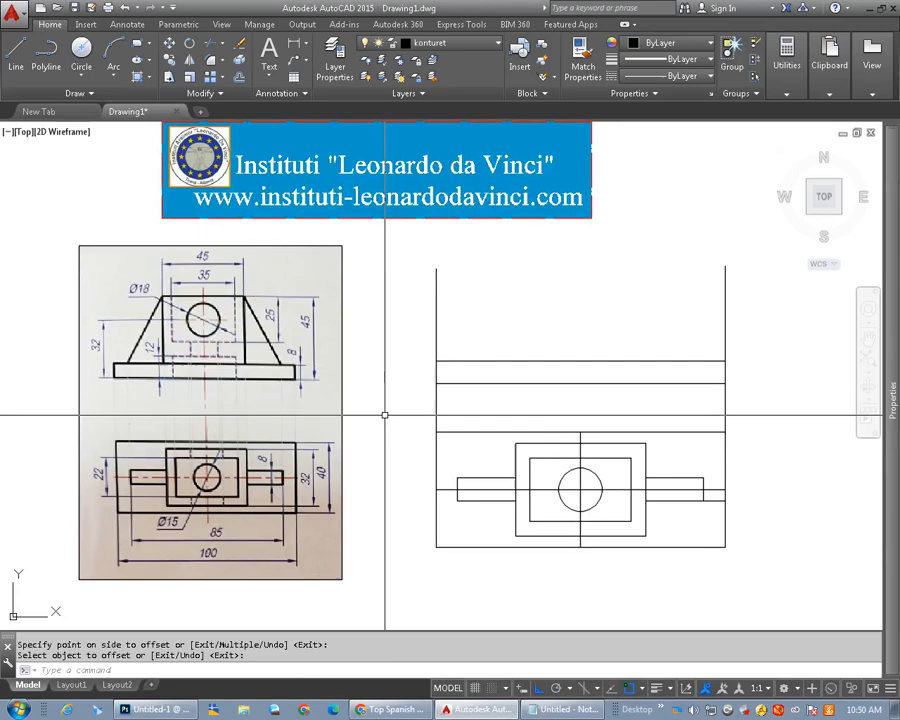
Stretch the upper end of the top view's vertical centreline upward through the front view area
{"action": "key", "text": "Return"}
{"action": "left_click", "coordinate": [581, 432]}
{"action": "left_click", "coordinate": [580, 260]}
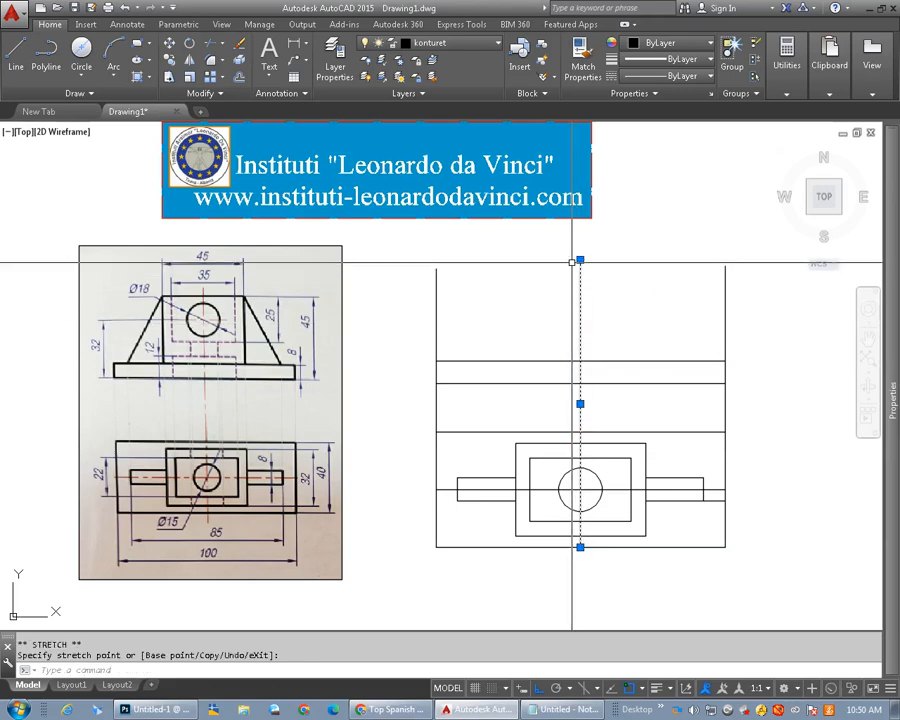
{"action": "key", "text": "Escape"}
{"action": "key", "text": "Escape"}
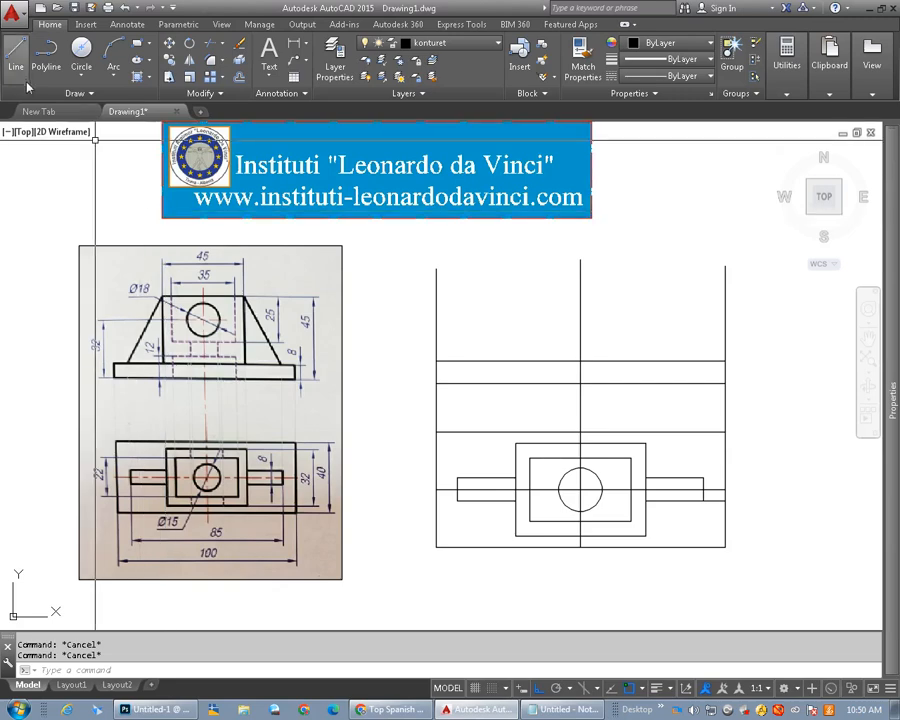
Draw vertical projection lines from both upper corners of the block's outer rectangle up through the front view area
{"action": "left_click", "coordinate": [18, 52]}
{"action": "left_click", "coordinate": [516, 443]}
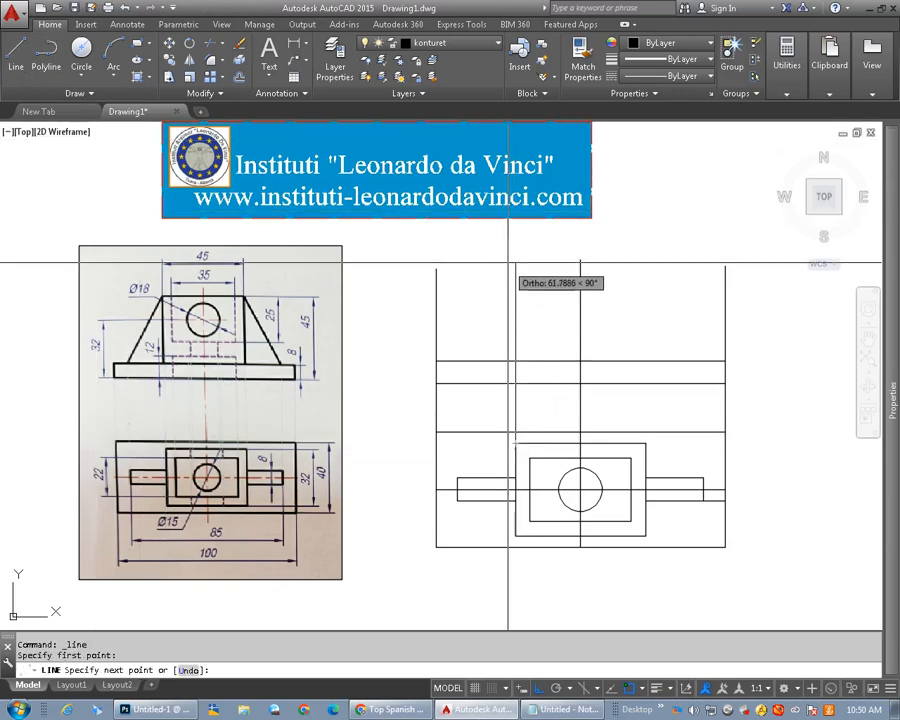
{"action": "key", "text": "Return"}
{"action": "right_click", "coordinate": [527, 286]}
{"action": "left_click", "coordinate": [545, 294]}
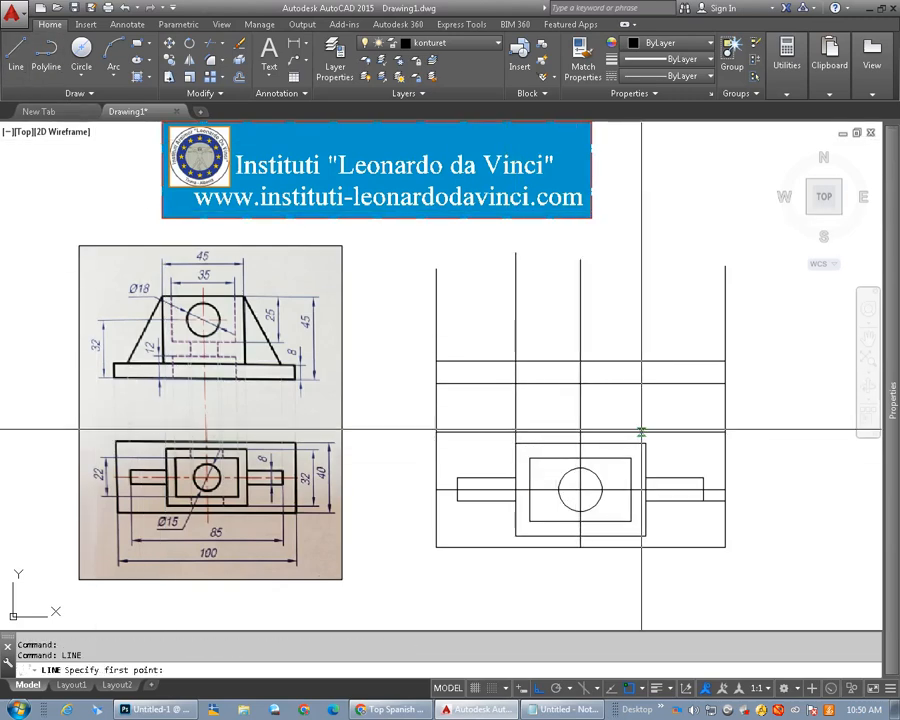
{"action": "left_click", "coordinate": [645, 443]}
{"action": "left_click", "coordinate": [645, 260]}
{"action": "key", "text": "Return"}
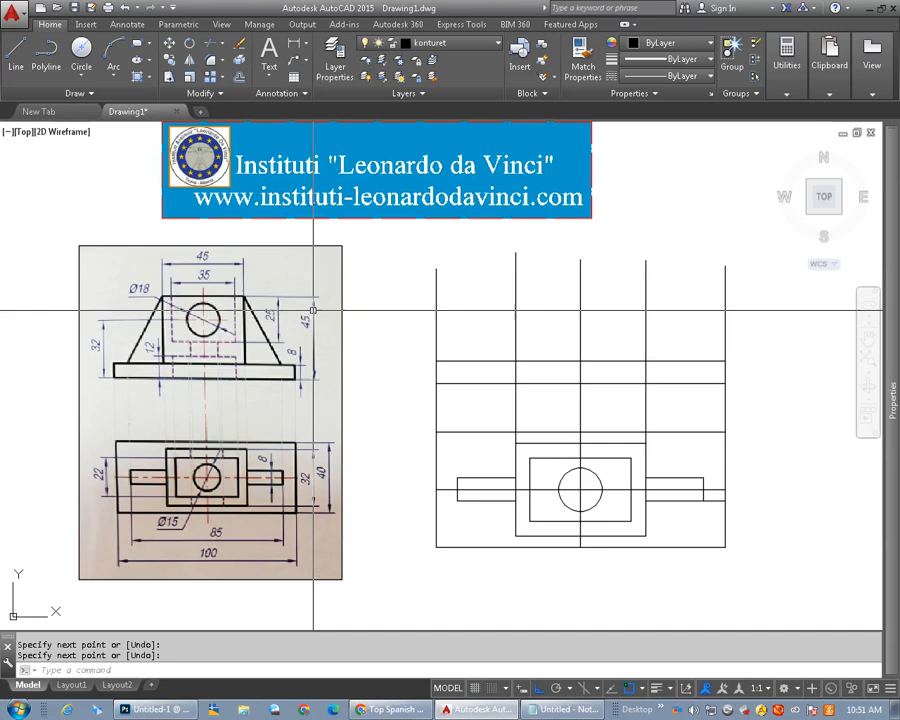
Offset the front view's bottom edge upward by 45 to create the block's top edge
{"action": "left_click", "coordinate": [239, 76]}
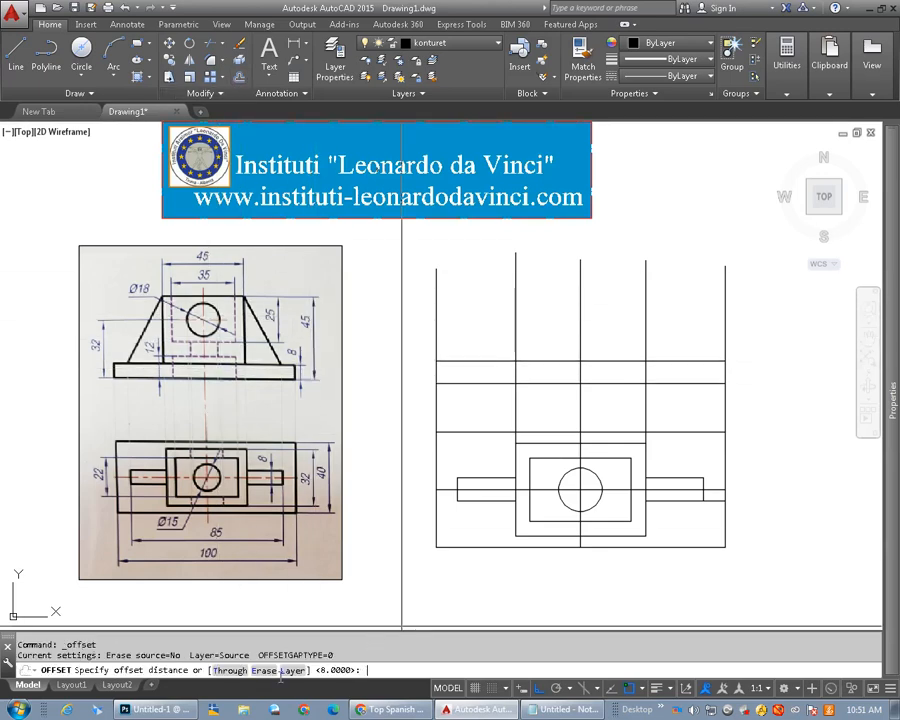
{"action": "type", "text": "45"}
{"action": "key", "text": "Return"}
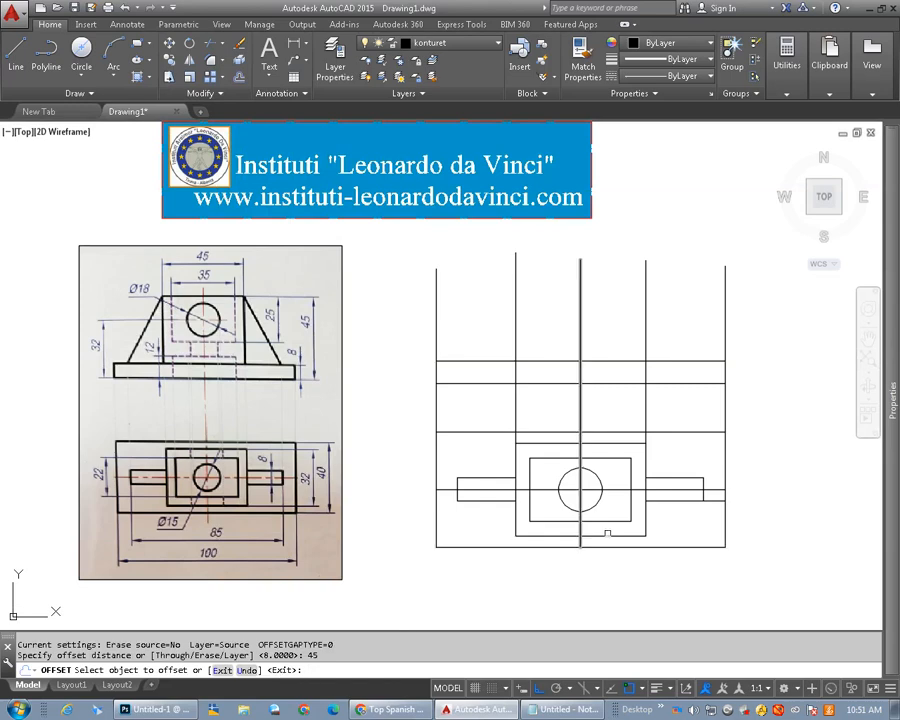
{"action": "left_click", "coordinate": [665, 381]}
{"action": "left_click", "coordinate": [673, 305]}
{"action": "right_click", "coordinate": [683, 314]}
{"action": "left_click", "coordinate": [700, 318]}
{"action": "middle_click_drag", "start_coordinate": [666, 335], "coordinate": [660, 352]}
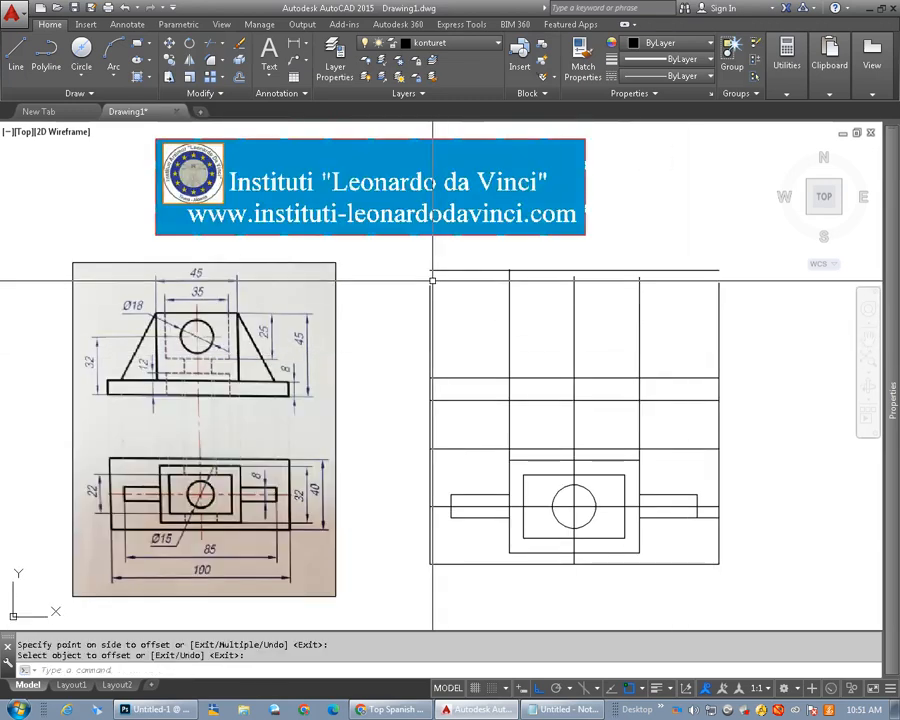
Extend the vertical projection lines and centreline that fall short up to the front view's top horizontal line
{"action": "left_click", "coordinate": [224, 44]}
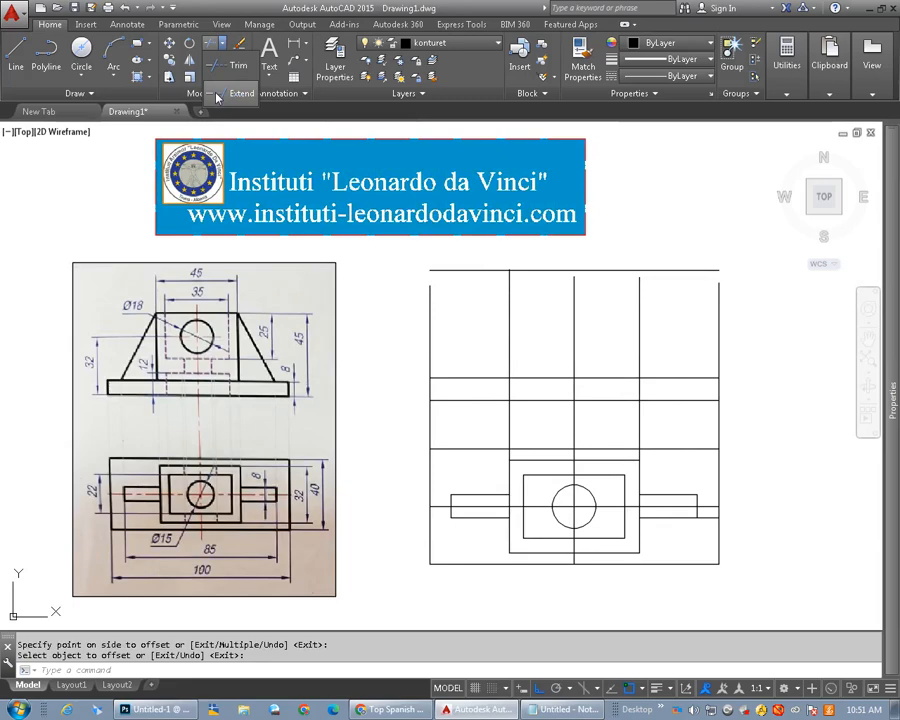
{"action": "left_click", "coordinate": [236, 93]}
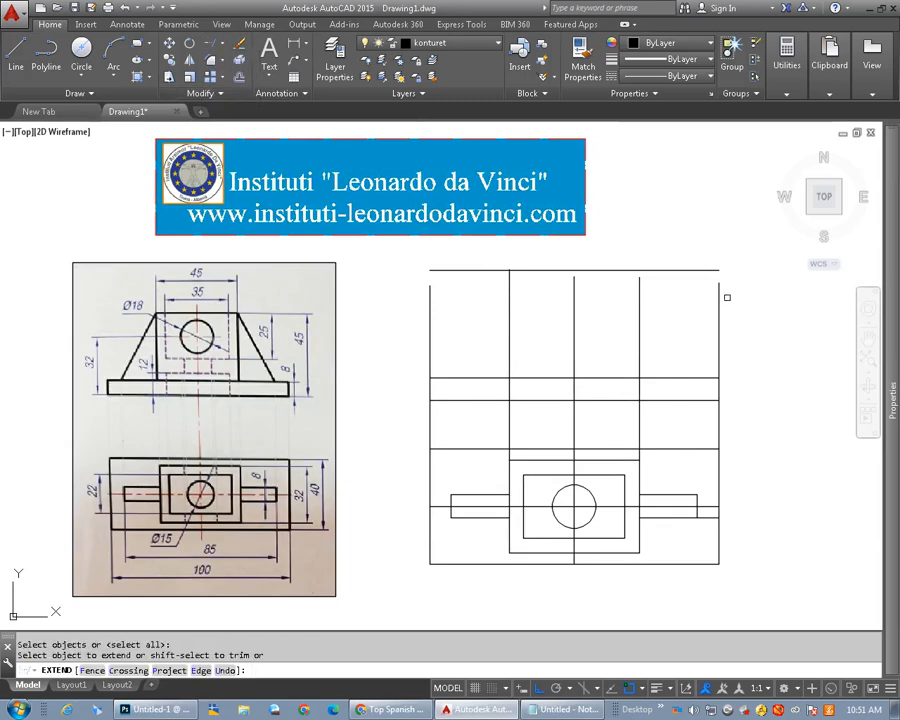
{"action": "left_click", "coordinate": [753, 287]}
{"action": "left_click", "coordinate": [430, 318]}
{"action": "right_click", "coordinate": [476, 325]}
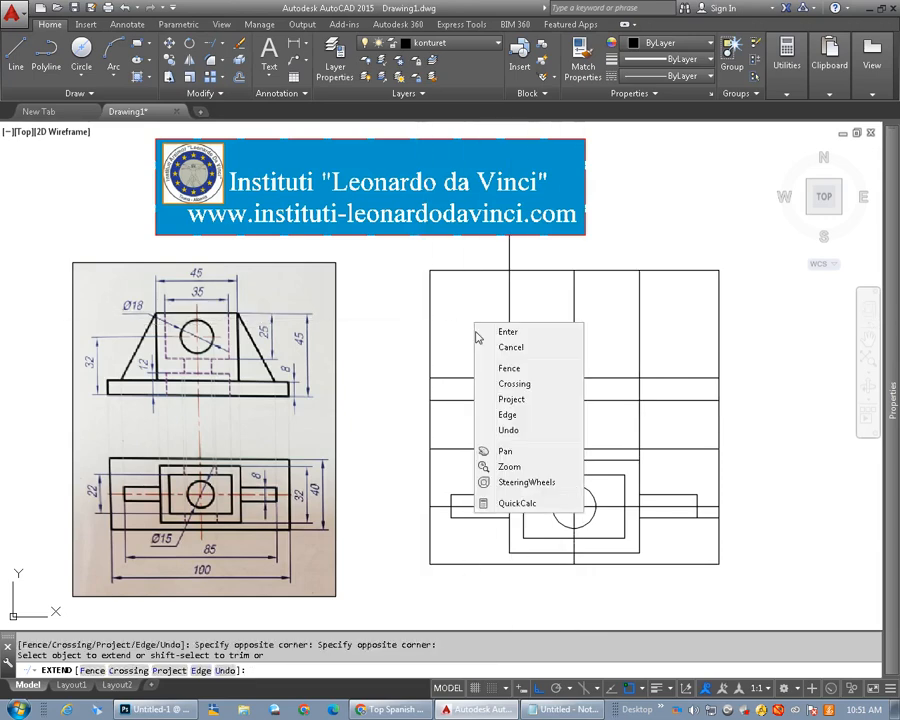
{"action": "left_click", "coordinate": [508, 331]}
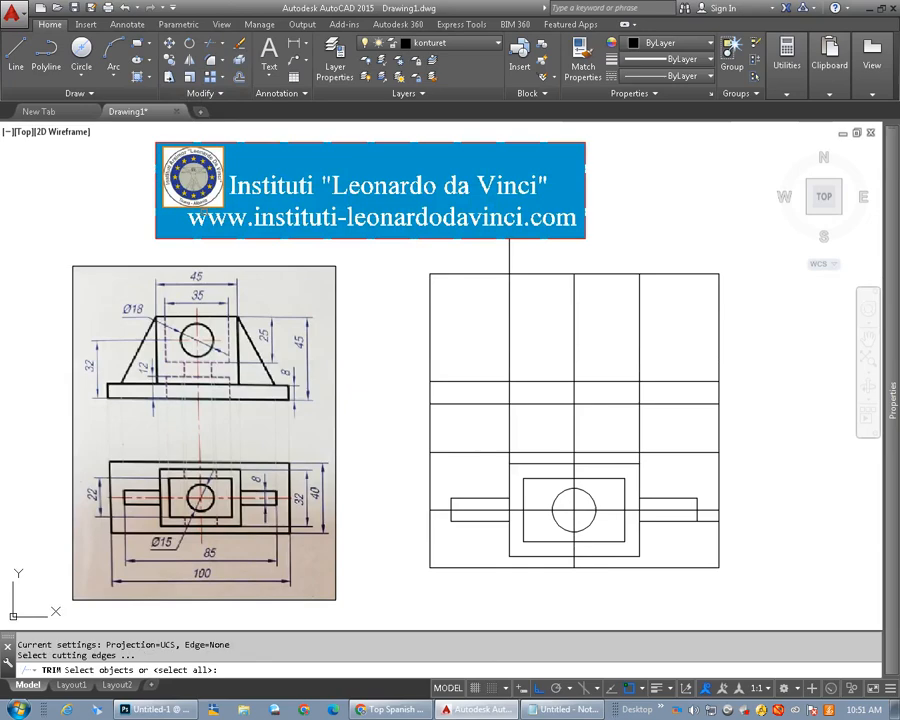
Trim the line end above the front view's top edge and the excess lines beside the block above the base plate
{"action": "right_click", "coordinate": [577, 262]}
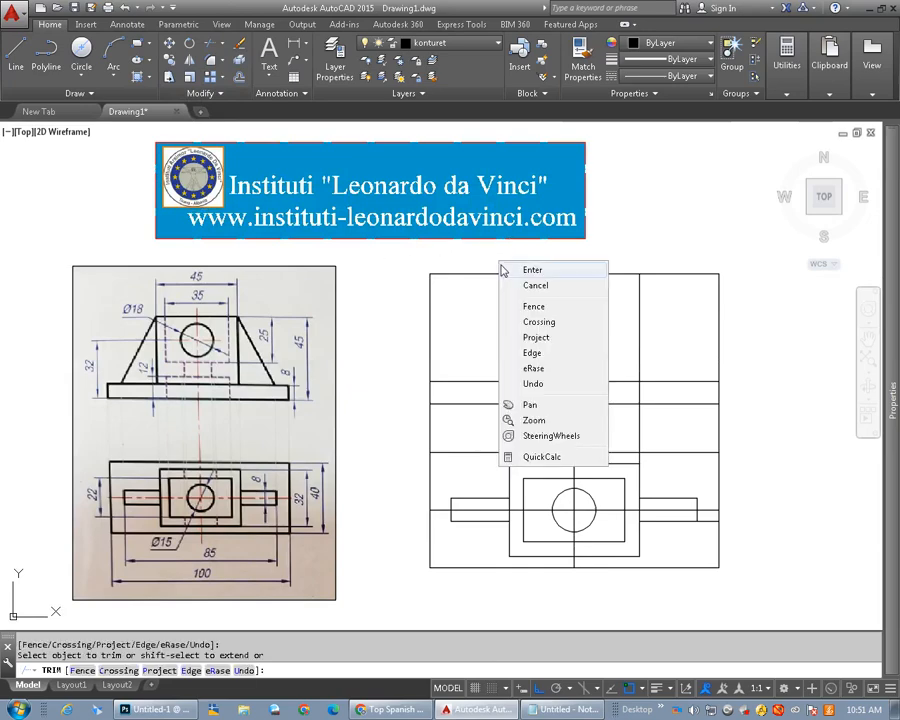
{"action": "left_click", "coordinate": [586, 267]}
{"action": "middle_click_drag", "start_coordinate": [458, 332], "coordinate": [450, 316]}
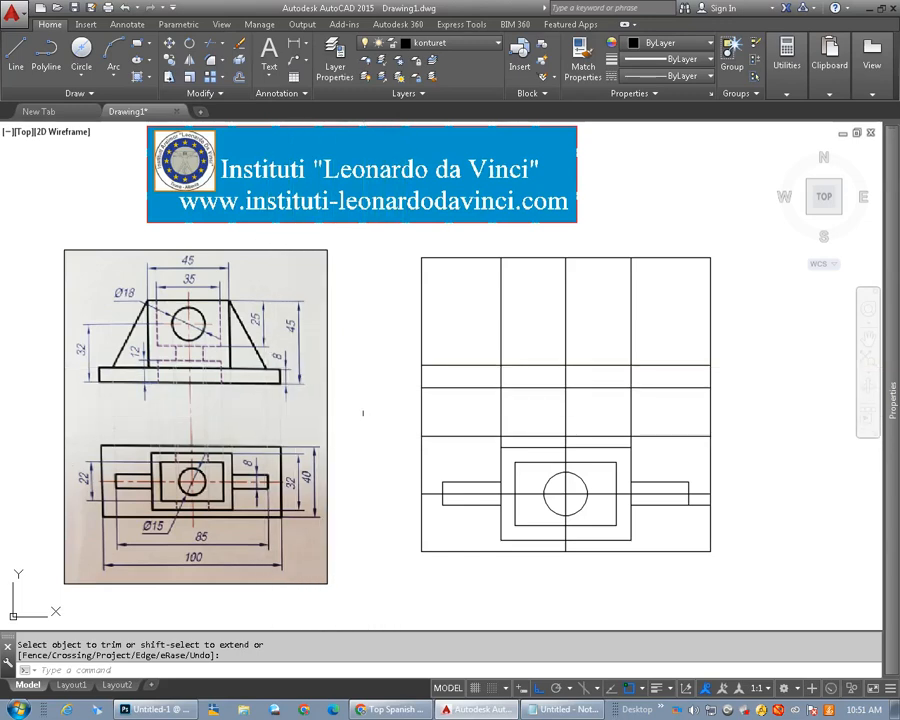
{"action": "left_click", "coordinate": [211, 44]}
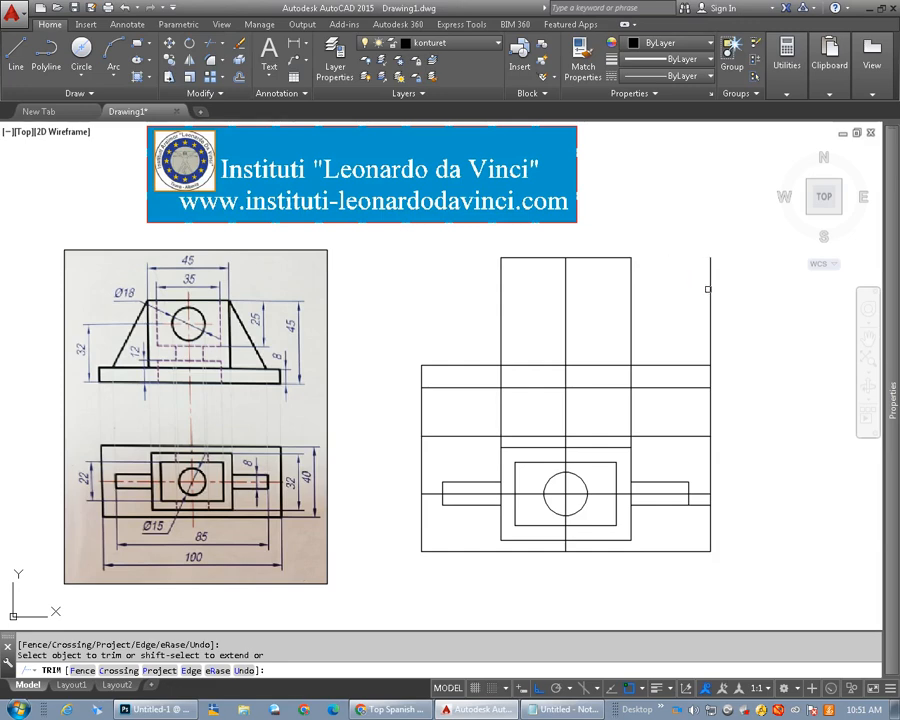
{"action": "key", "text": "Return"}
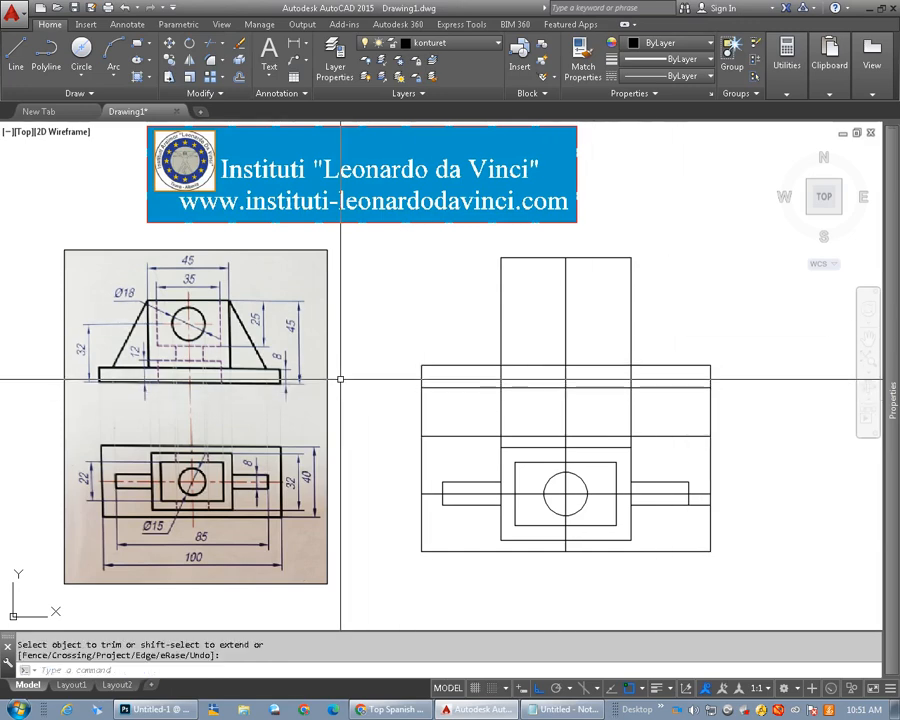
Draw vertical projection lines from both upper corners of the inner rectangle up to the block's top edge
{"action": "left_click", "coordinate": [16, 50]}
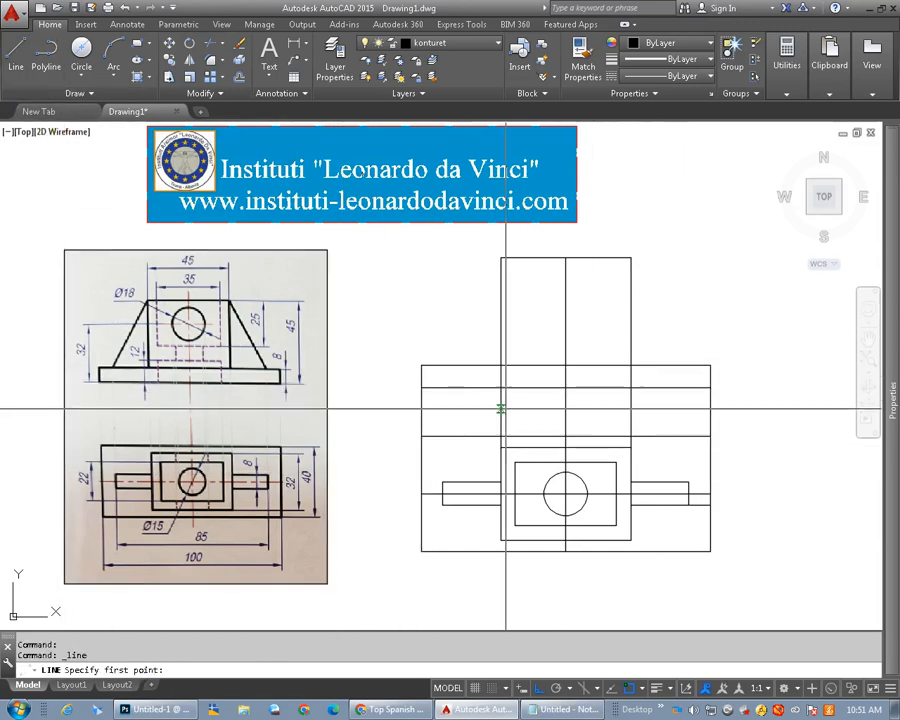
{"action": "left_click", "coordinate": [514, 462]}
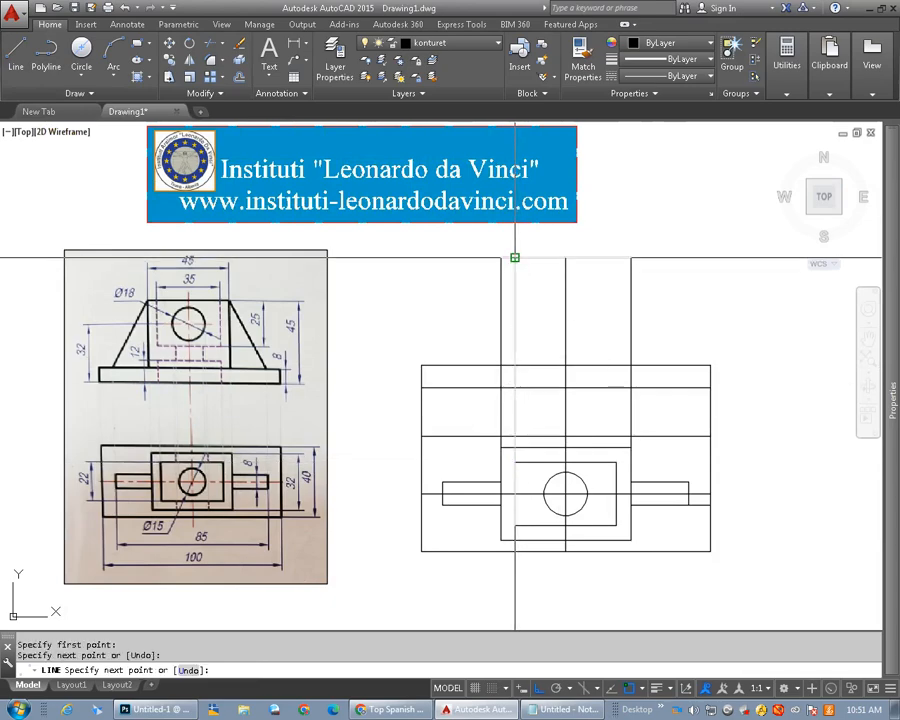
{"action": "left_click", "coordinate": [514, 258]}
{"action": "right_click", "coordinate": [515, 258]}
{"action": "left_click", "coordinate": [530, 268]}
{"action": "right_click", "coordinate": [532, 287]}
{"action": "left_click", "coordinate": [552, 294]}
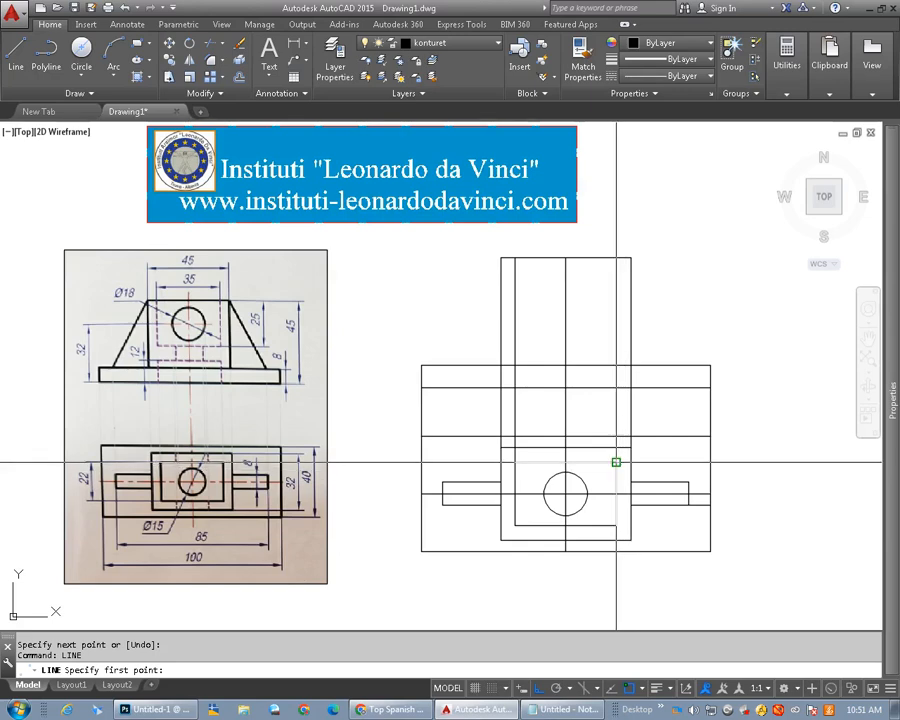
{"action": "left_click", "coordinate": [616, 462]}
{"action": "left_click", "coordinate": [616, 258]}
{"action": "right_click", "coordinate": [617, 257]}
{"action": "left_click", "coordinate": [636, 265]}
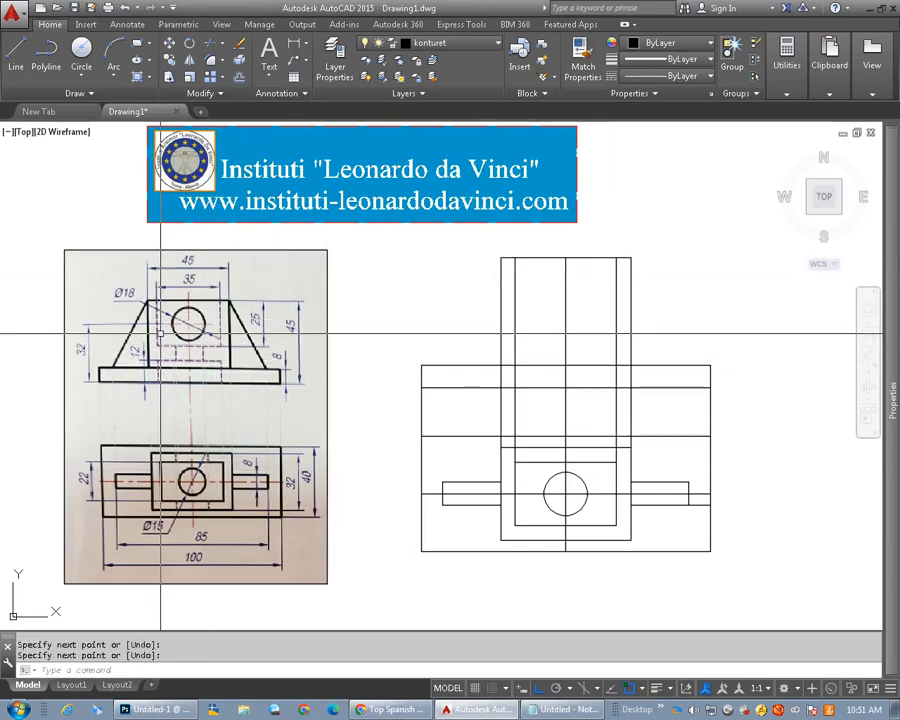
Offset the block's top edge downward by 25 to mark the depth of the upper recess
{"action": "middle_click_drag", "start_coordinate": [356, 456], "coordinate": [357, 462]}
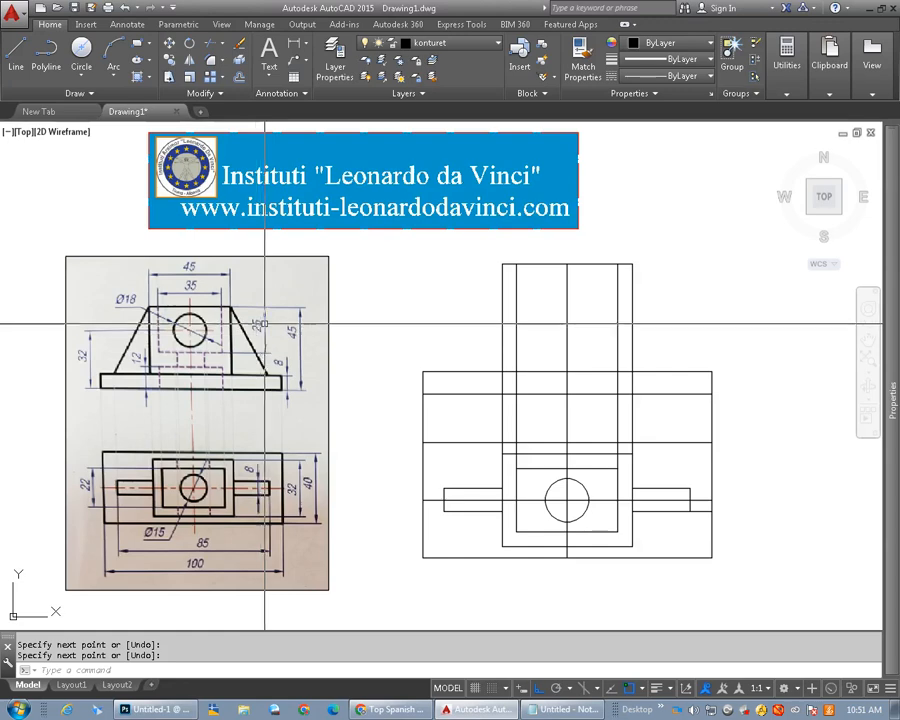
{"action": "scroll", "coordinate": [266, 324], "scroll_direction": "up", "scroll_amount": 3}
{"action": "scroll", "coordinate": [247, 380], "scroll_direction": "down", "scroll_amount": 3}
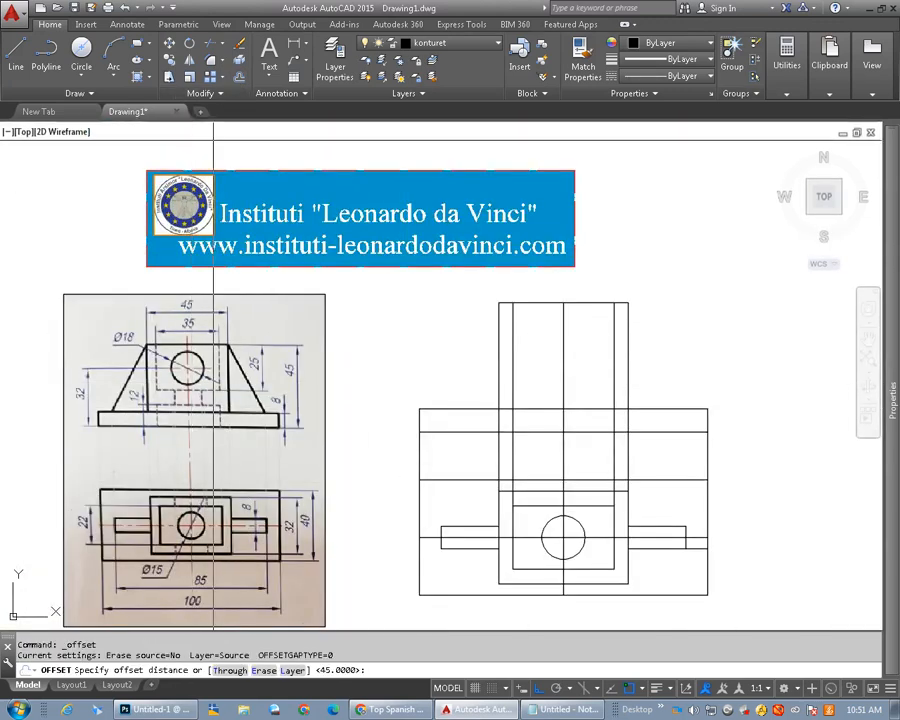
{"action": "type", "text": "5"}
{"action": "key", "text": "Return"}
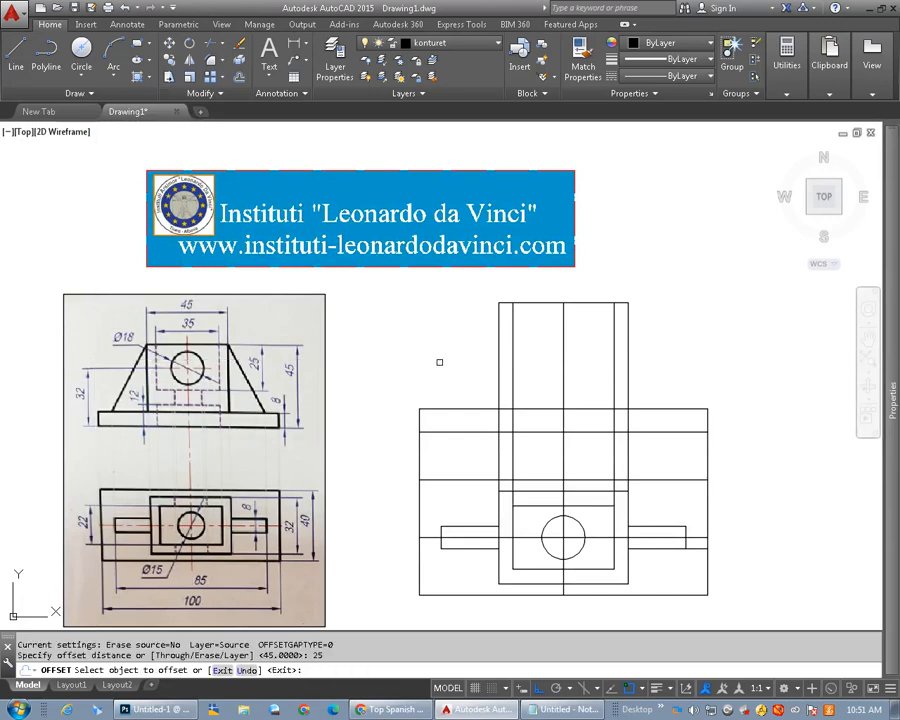
{"action": "mouse_move", "coordinate": [551, 365]}
{"action": "middle_mouse_down"}
{"action": "mouse_move", "coordinate": [516, 352]}
{"action": "mouse_move", "coordinate": [537, 333]}
{"action": "middle_mouse_up"}
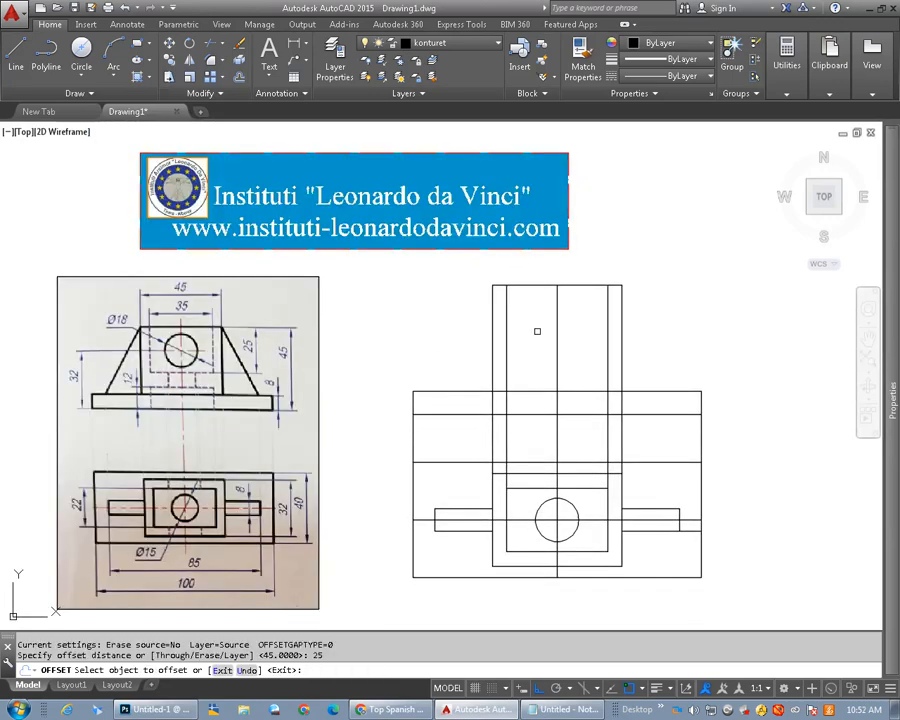
{"action": "left_click", "coordinate": [580, 286]}
{"action": "left_click", "coordinate": [577, 362]}
{"action": "right_click", "coordinate": [584, 342]}
{"action": "left_click", "coordinate": [610, 341]}
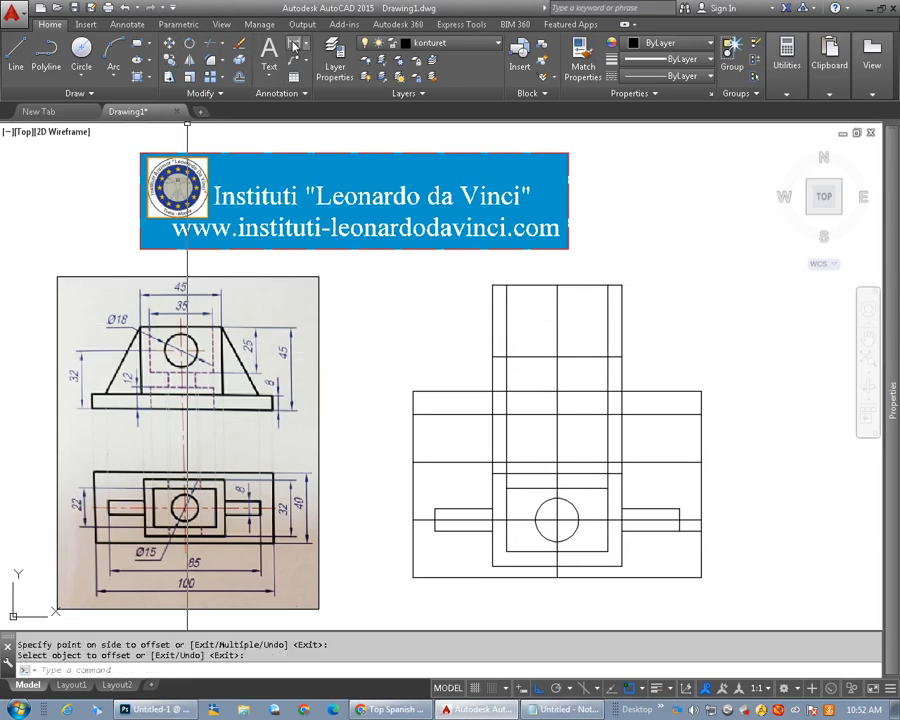
Check the height from the base plate's bottom edge to the block's top edge with a linear dimension, and erase it
{"action": "left_click", "coordinate": [294, 44]}
{"action": "left_click", "coordinate": [690, 411]}
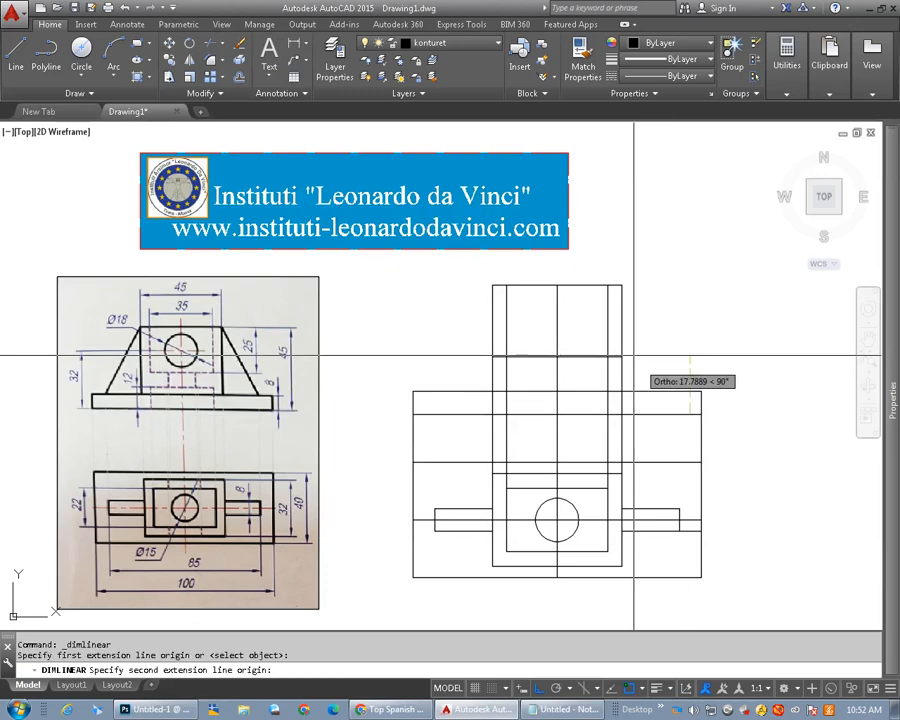
{"action": "left_click", "coordinate": [617, 287]}
{"action": "left_click", "coordinate": [752, 313]}
{"action": "left_click", "coordinate": [748, 328]}
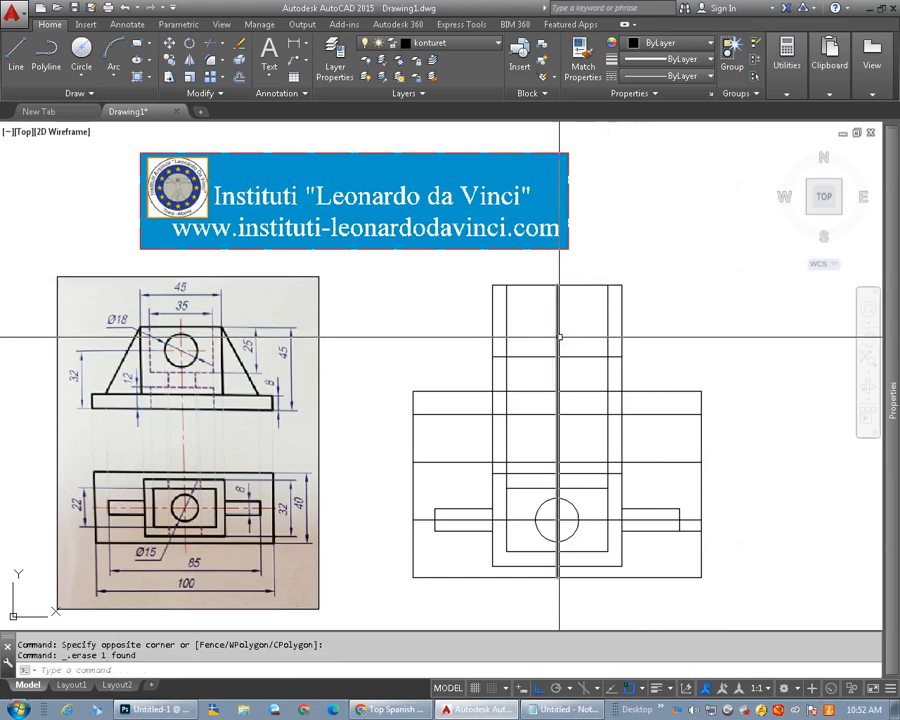
Check the distance from the block's top edge to the recess line with a linear dimension, and erase it
{"action": "middle_click_drag", "start_coordinate": [518, 356], "coordinate": [516, 362]}
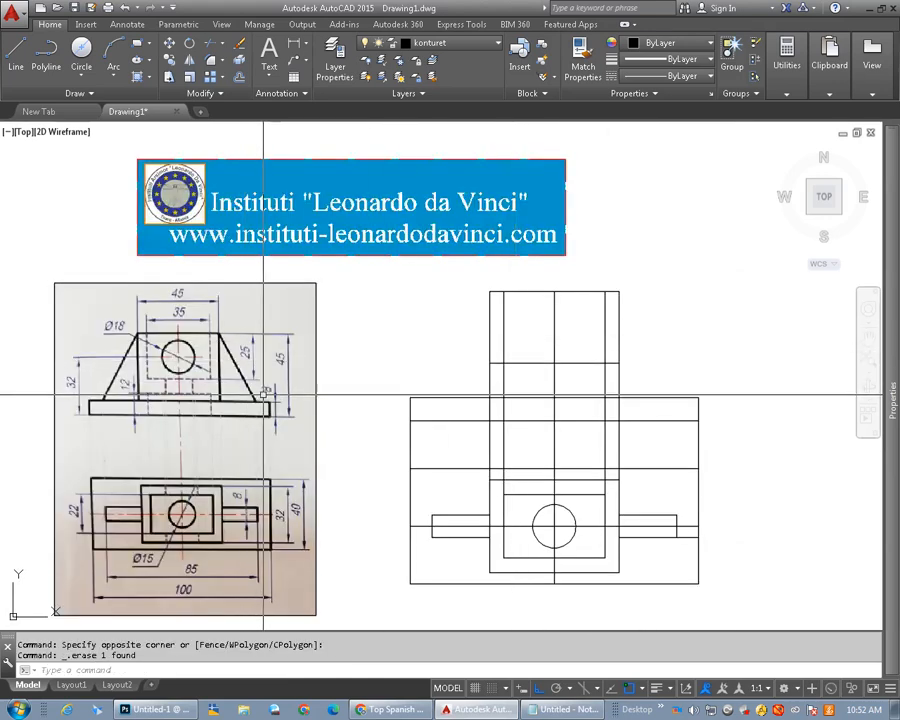
{"action": "left_click", "coordinate": [294, 44]}
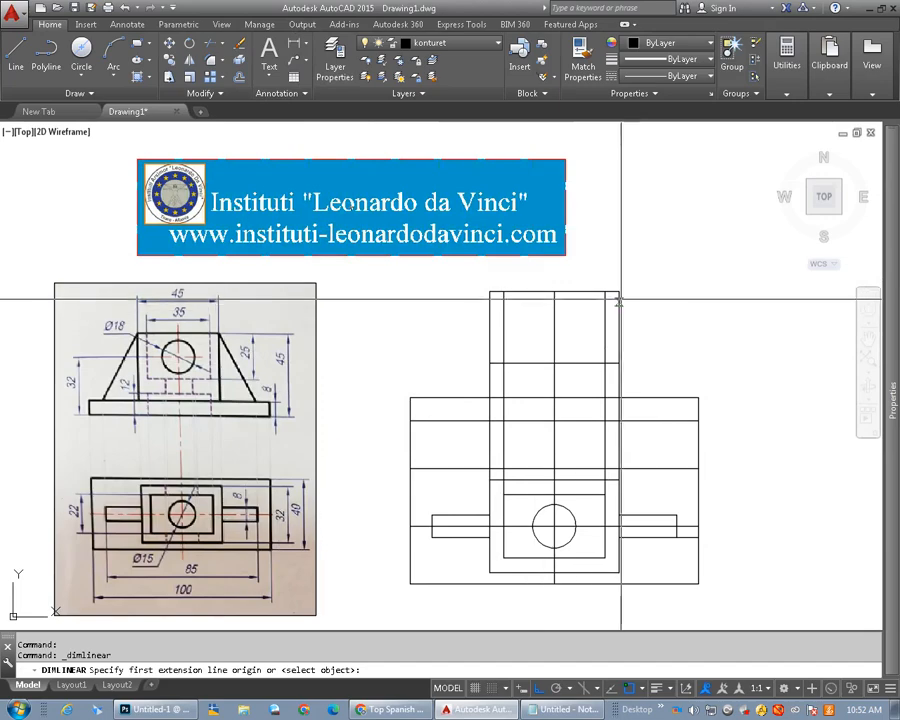
{"action": "left_click", "coordinate": [619, 291]}
{"action": "left_click", "coordinate": [619, 362]}
{"action": "left_click", "coordinate": [653, 360]}
{"action": "left_click", "coordinate": [687, 352]}
{"action": "left_click", "coordinate": [635, 358]}
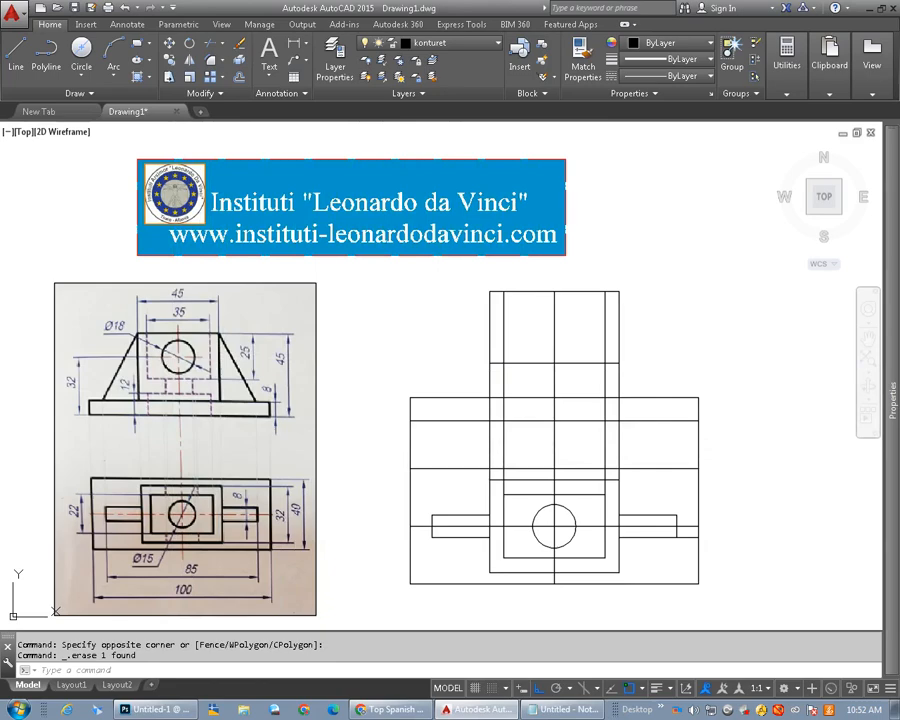
Draw a vertical projection line from the left quadrant of the top view's circle and stretch its upper end past the recess line
{"action": "scroll", "coordinate": [171, 388], "scroll_direction": "up", "scroll_amount": 2}
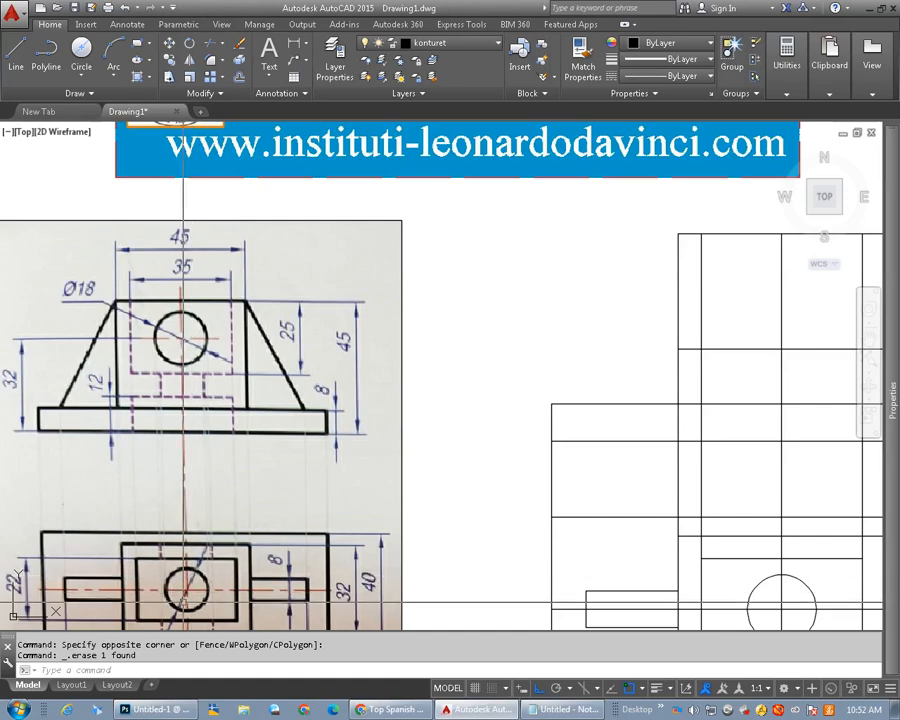
{"action": "scroll", "coordinate": [206, 510], "scroll_direction": "down", "scroll_amount": 1}
{"action": "middle_click_drag", "start_coordinate": [206, 510], "coordinate": [198, 478]}
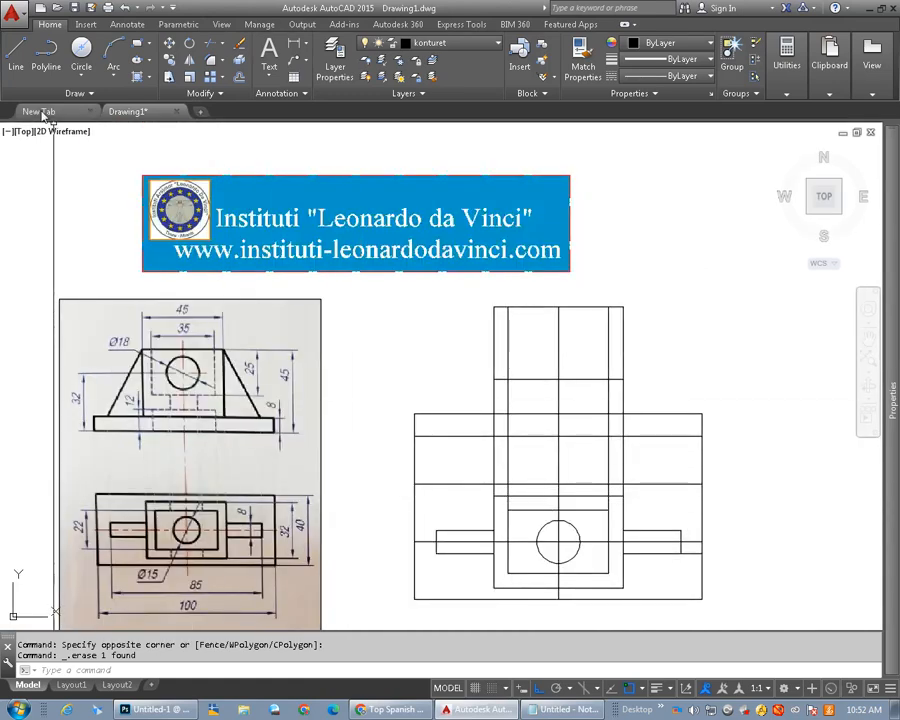
{"action": "left_click", "coordinate": [17, 60]}
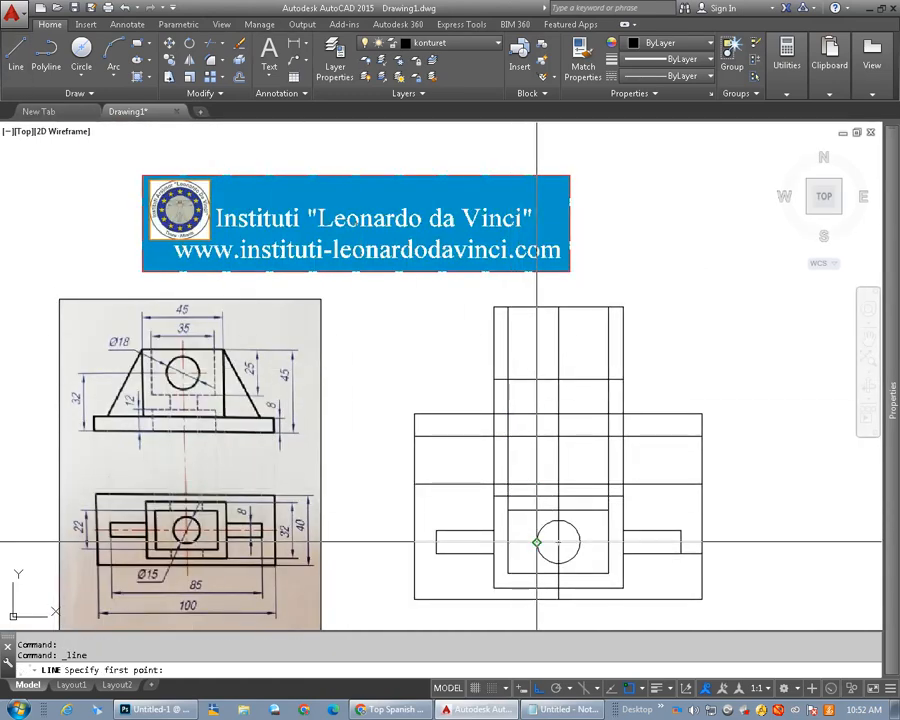
{"action": "left_click", "coordinate": [537, 541]}
{"action": "left_click", "coordinate": [537, 398]}
{"action": "right_click", "coordinate": [538, 401]}
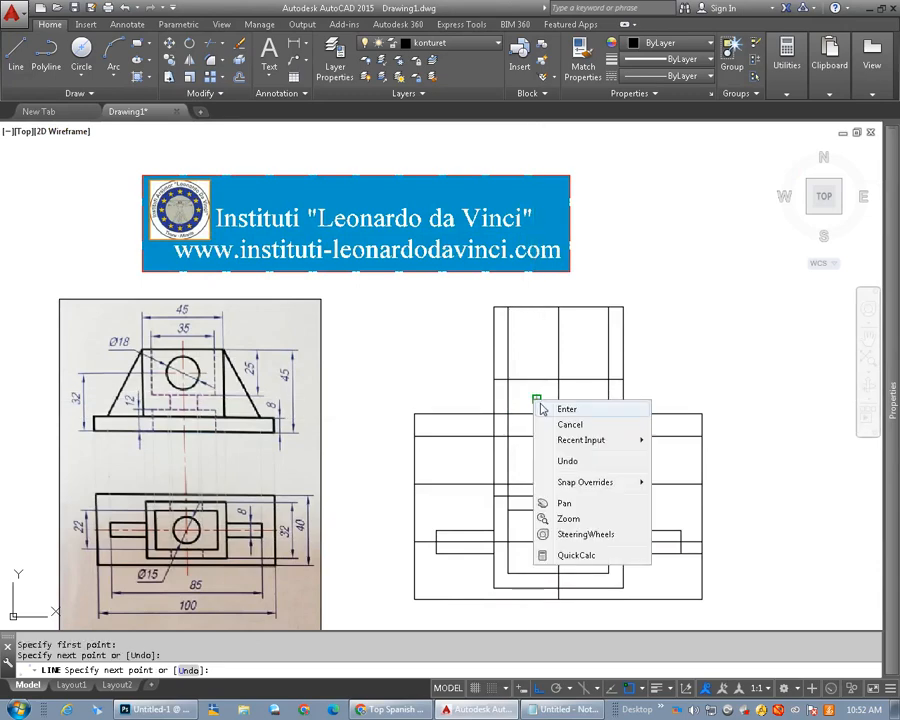
{"action": "left_click", "coordinate": [545, 409]}
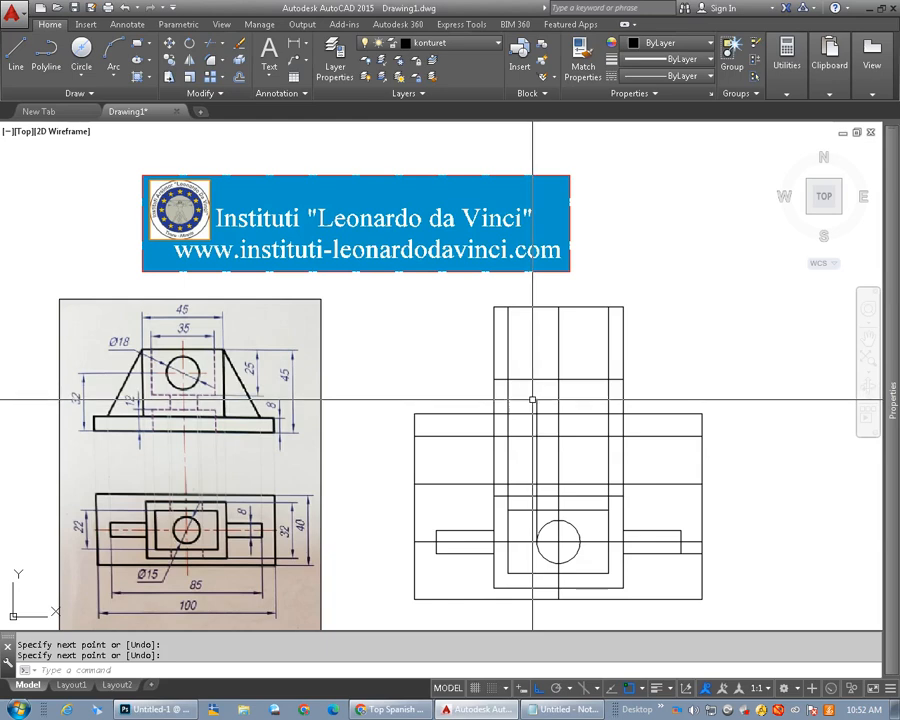
{"action": "left_click", "coordinate": [537, 400]}
{"action": "left_click", "coordinate": [537, 370]}
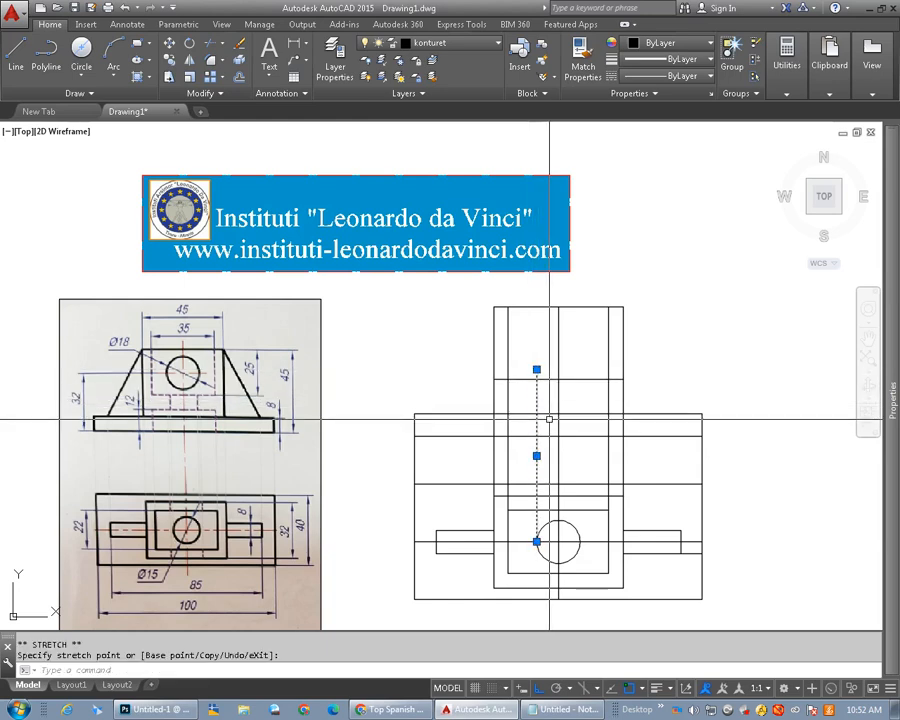
{"action": "key", "text": "Escape"}
{"action": "key", "text": "Escape"}
Draw a vertical projection line from the circle's right quadrant up past the recess line in the front view
{"action": "left_click", "coordinate": [17, 52]}
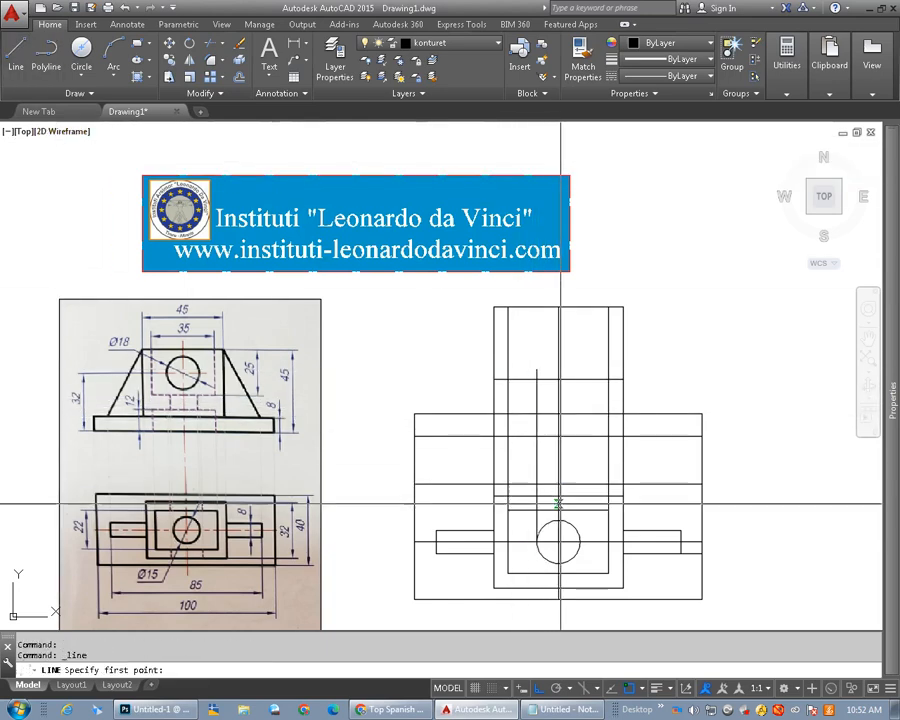
{"action": "left_click", "coordinate": [582, 532]}
{"action": "left_click", "coordinate": [584, 354]}
{"action": "right_click", "coordinate": [584, 355]}
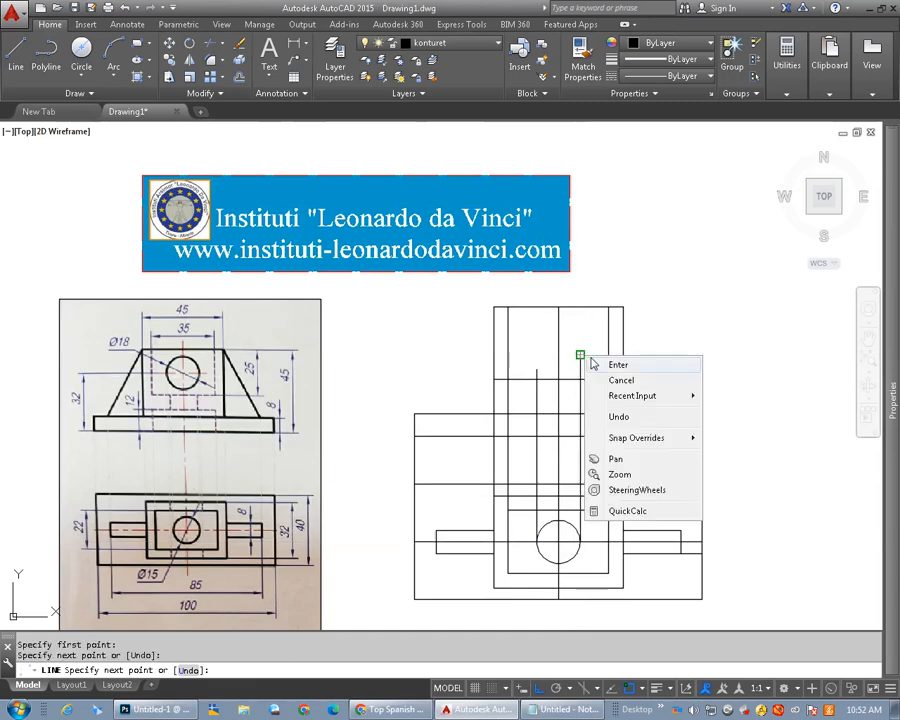
{"action": "left_click", "coordinate": [600, 378]}
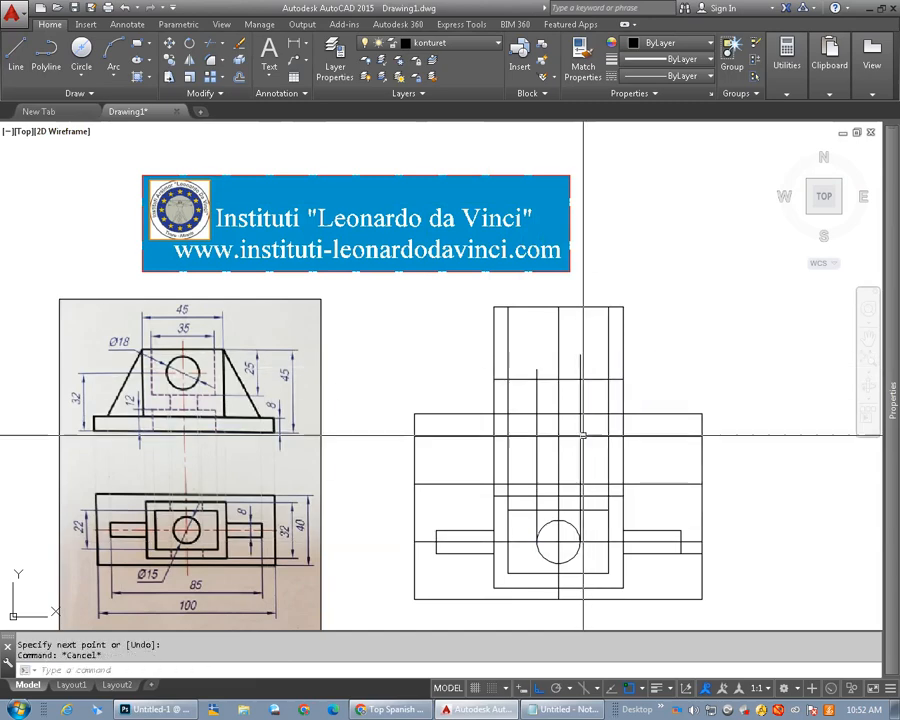
Trim the circle's projection lines above the recess line and the recess line's ends outside the inner vertical lines
{"action": "left_click", "coordinate": [209, 43]}
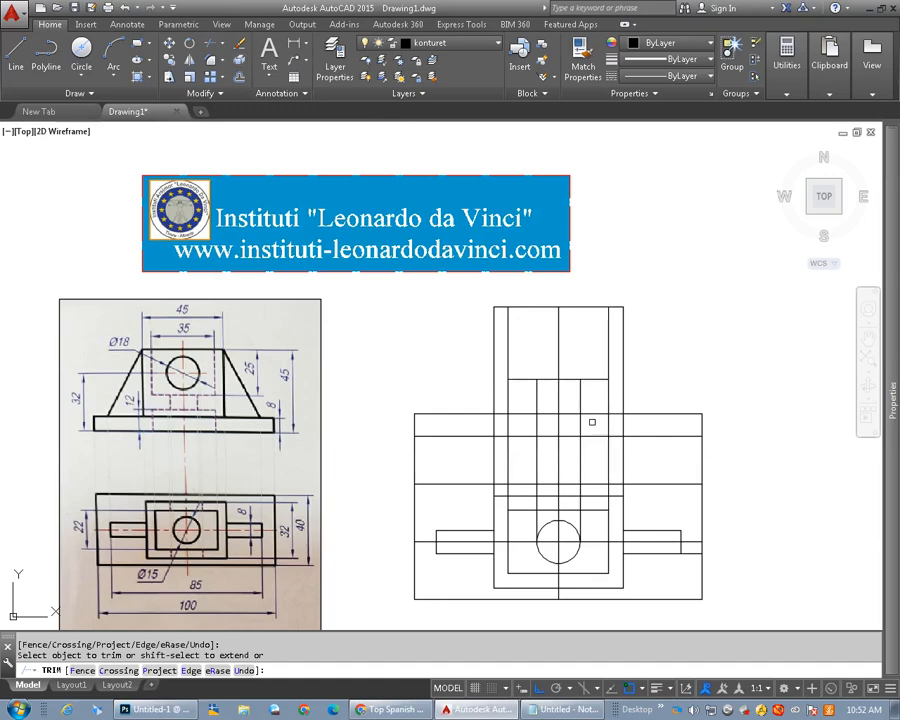
{"action": "key", "text": "Return"}
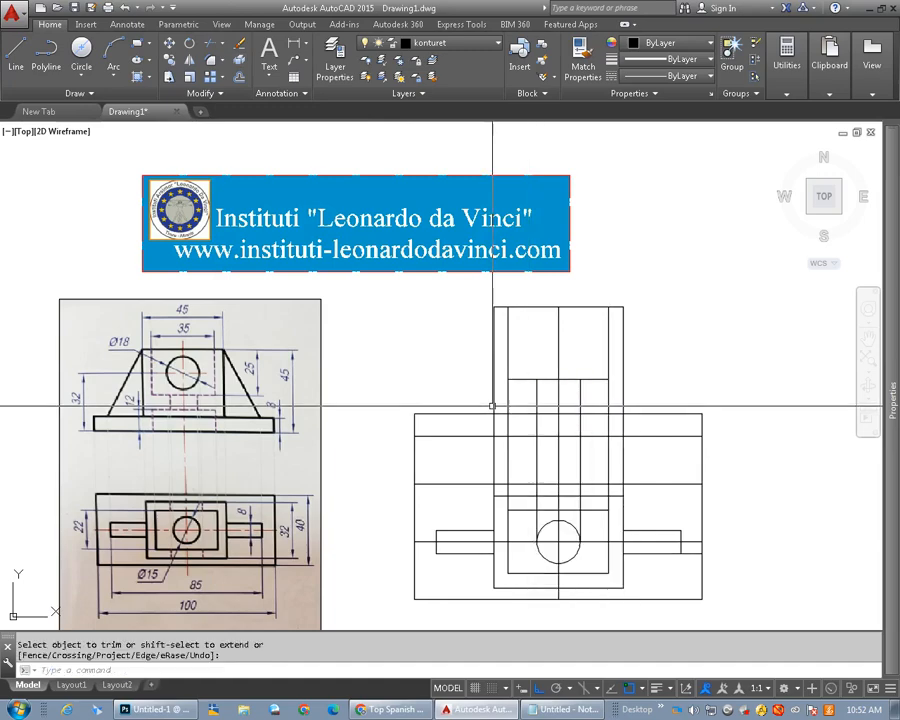
Offset the base plate's bottom edge upward by 12 to mark the top of the lower recess
{"action": "scroll", "coordinate": [165, 398], "scroll_direction": "up", "scroll_amount": 5}
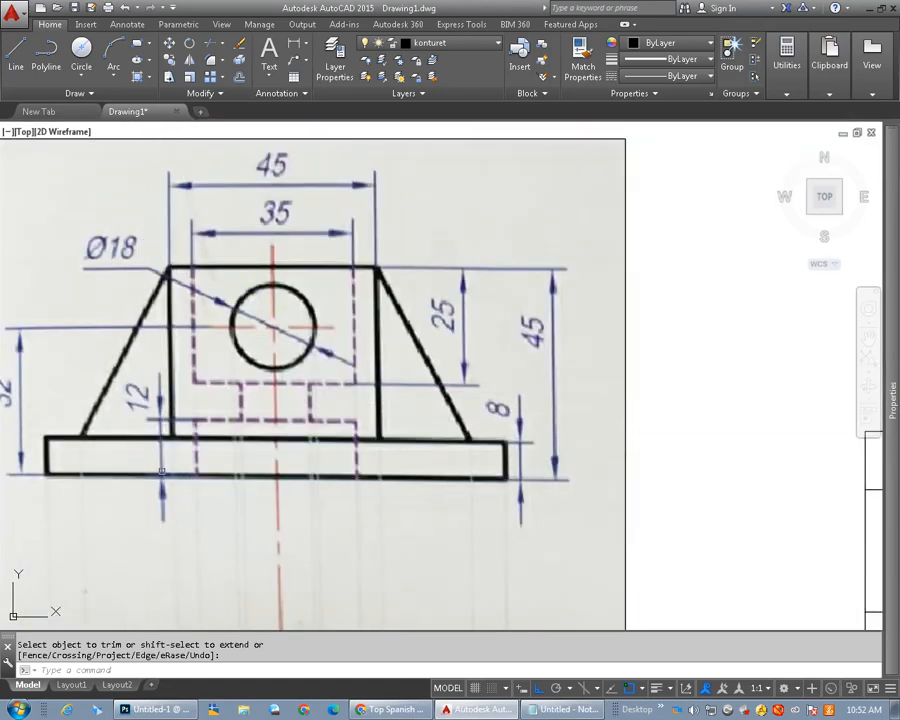
{"action": "scroll", "coordinate": [162, 476], "scroll_direction": "down", "scroll_amount": 5}
{"action": "middle_click_drag", "start_coordinate": [318, 439], "coordinate": [299, 427]}
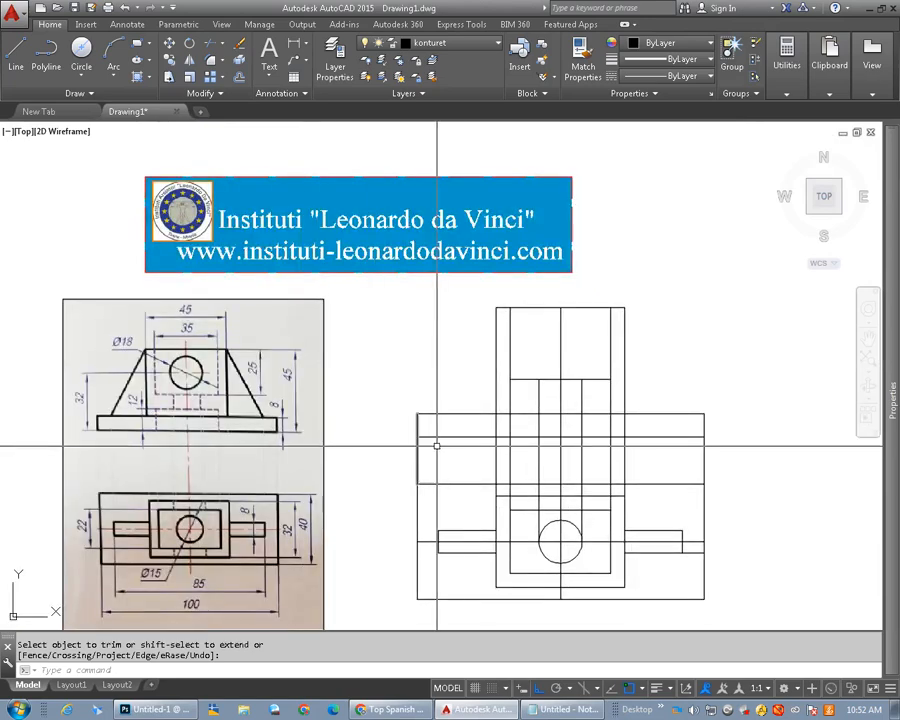
{"action": "left_click", "coordinate": [239, 76]}
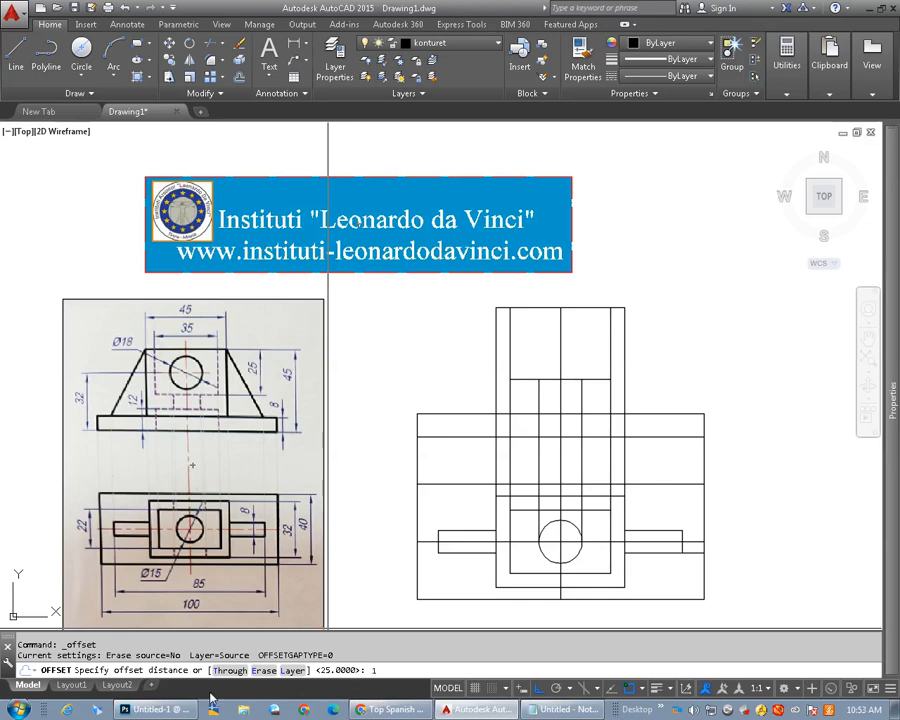
{"action": "type", "text": "12"}
{"action": "key", "text": "Return"}
{"action": "left_click", "coordinate": [530, 437]}
{"action": "left_click", "coordinate": [526, 424]}
{"action": "right_click", "coordinate": [526, 424]}
{"action": "left_click", "coordinate": [556, 427]}
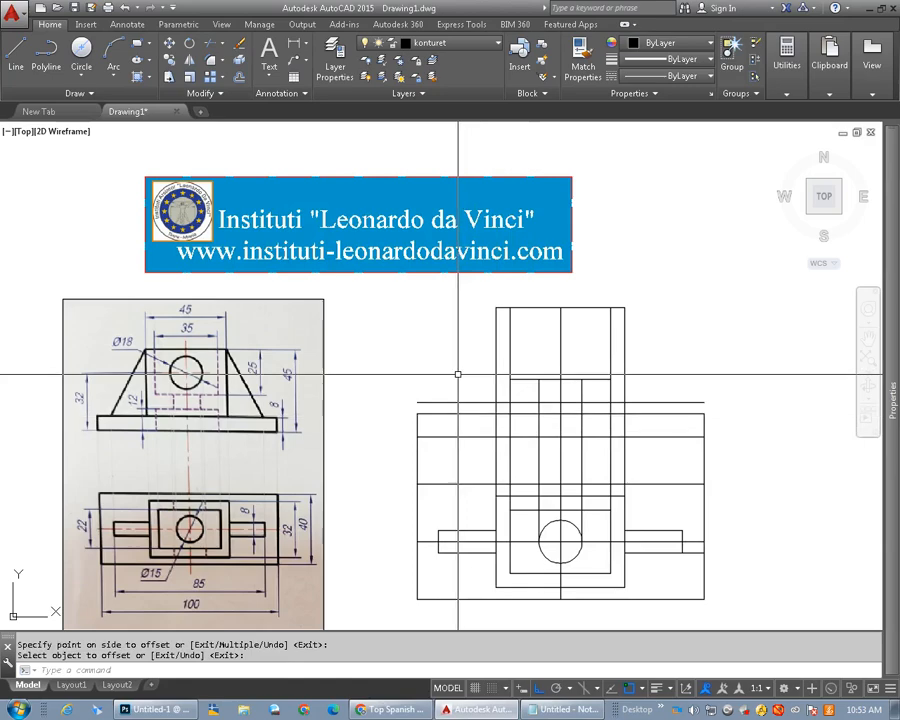
Trim the 12 offset line outside the inner vertical lines, and the inner vertical lines between the two recesses
{"action": "scroll", "coordinate": [540, 385], "scroll_direction": "up", "scroll_amount": 2}
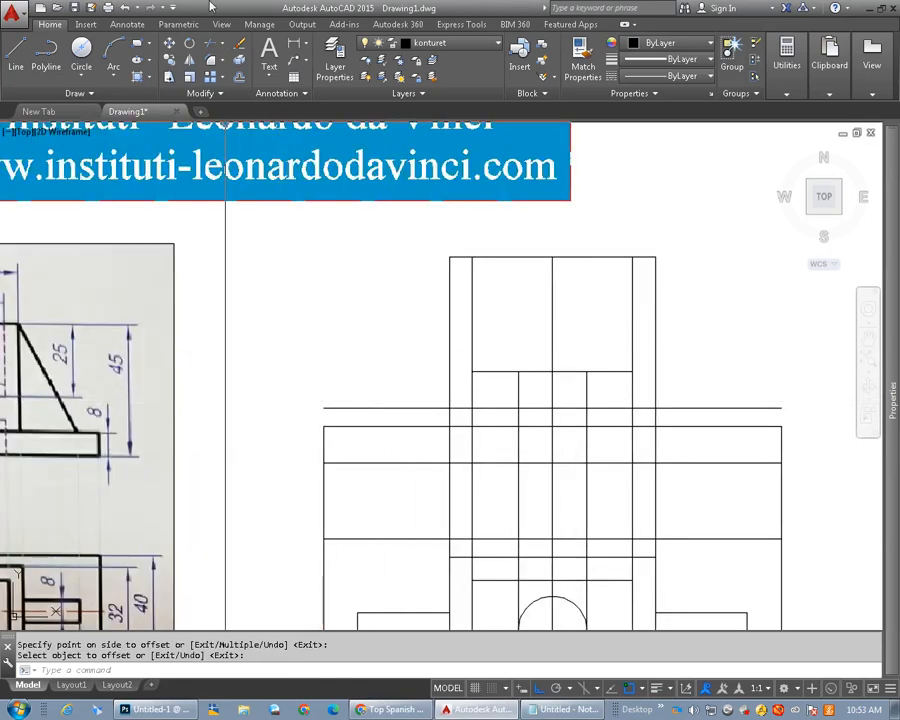
{"action": "left_click", "coordinate": [213, 43]}
{"action": "key", "text": "Return"}
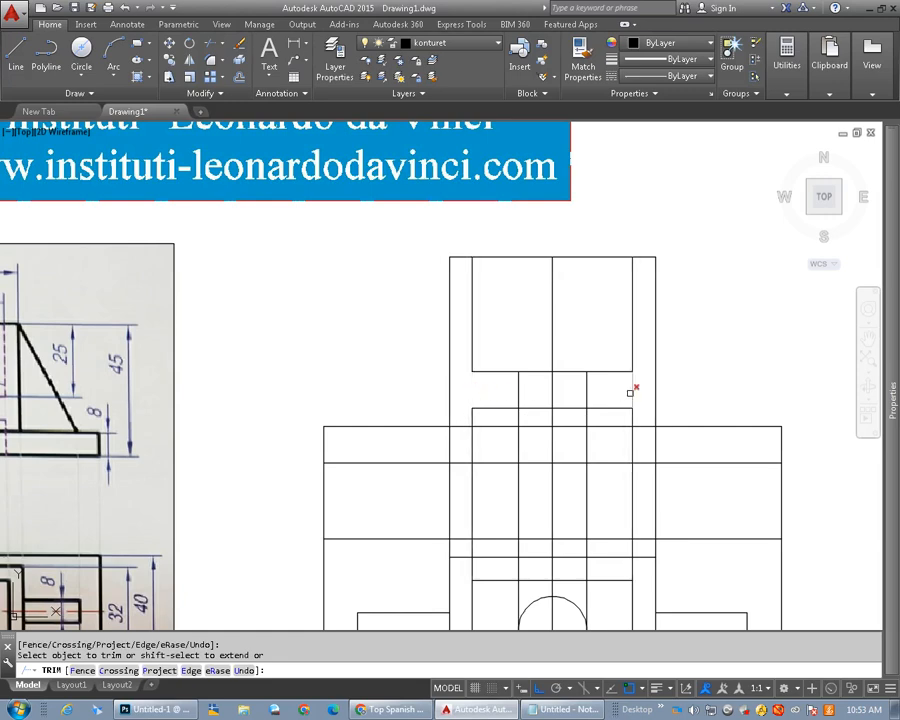
Trim away all vertical projection lines in the gap between the front view and the top view
{"action": "scroll", "coordinate": [630, 392], "scroll_direction": "down", "scroll_amount": 2}
{"action": "middle_click_drag", "start_coordinate": [577, 439], "coordinate": [575, 428]}
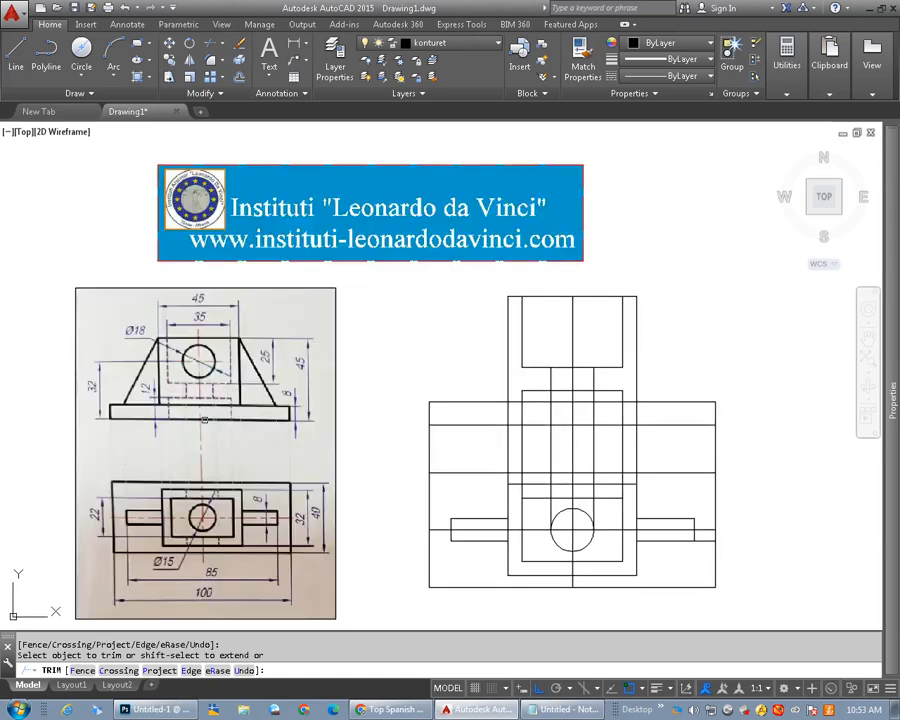
{"action": "left_click", "coordinate": [745, 447]}
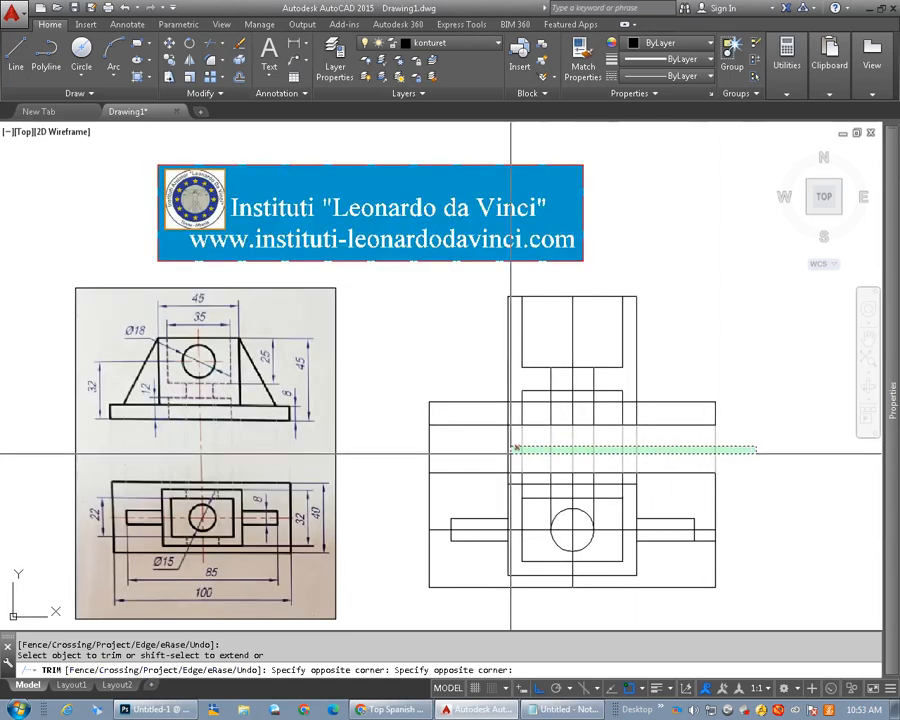
{"action": "left_click", "coordinate": [410, 448]}
{"action": "middle_click_drag", "start_coordinate": [417, 451], "coordinate": [415, 440]}
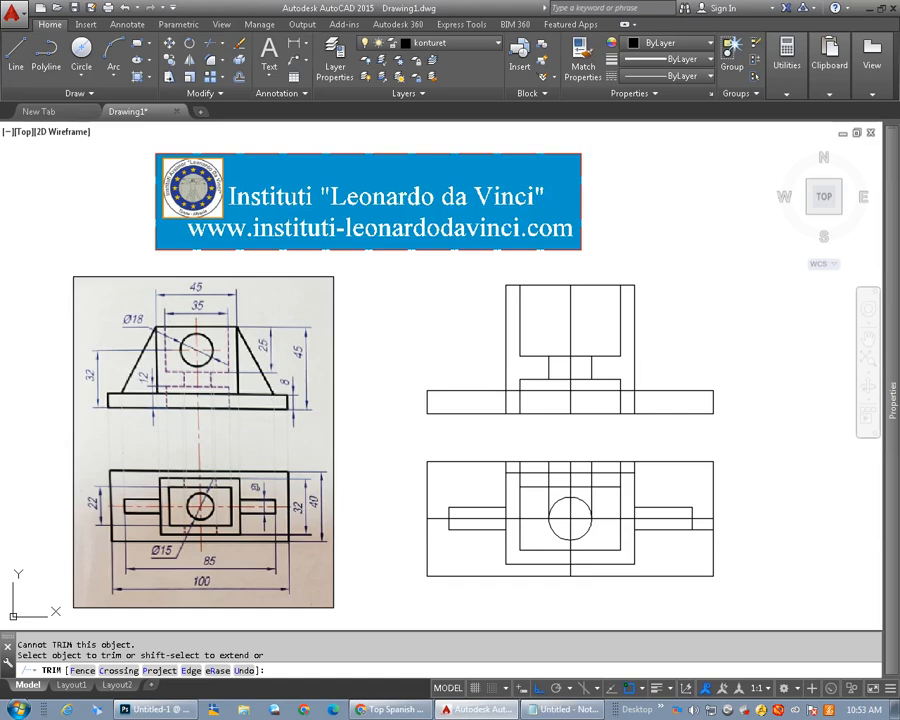
Draw vertical projection lines from the outer ends of both ribs in the top view up past the base plate's top edge
{"action": "left_click", "coordinate": [15, 57]}
{"action": "left_click", "coordinate": [448, 506]}
{"action": "left_click", "coordinate": [448, 372]}
{"action": "right_click", "coordinate": [446, 368]}
{"action": "left_click", "coordinate": [482, 378]}
{"action": "key", "text": "Return"}
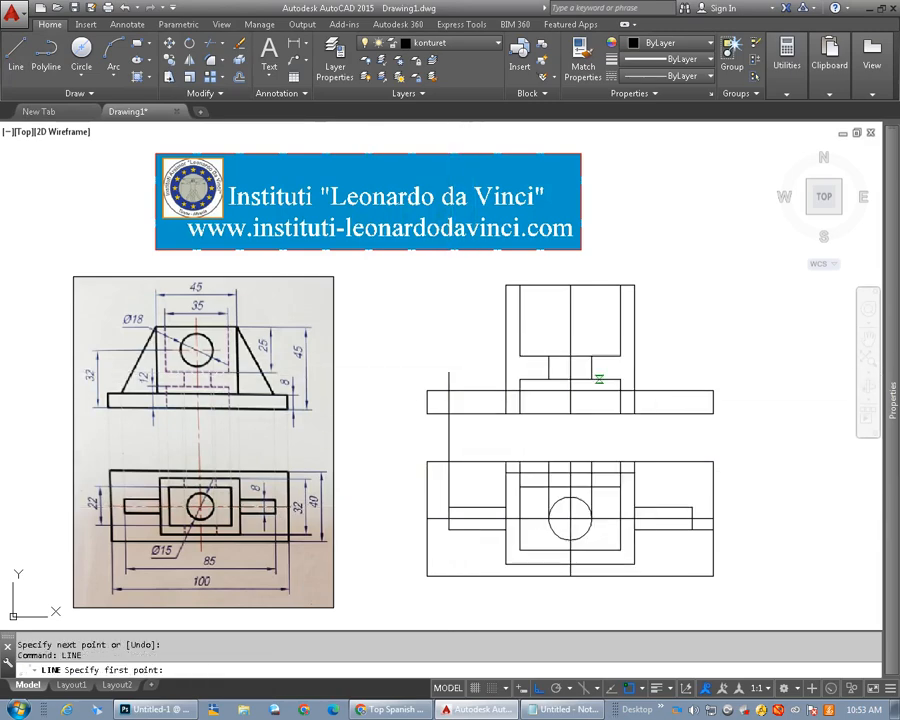
{"action": "left_click", "coordinate": [691, 506]}
{"action": "left_click", "coordinate": [692, 358]}
{"action": "right_click", "coordinate": [694, 359]}
{"action": "left_click", "coordinate": [716, 368]}
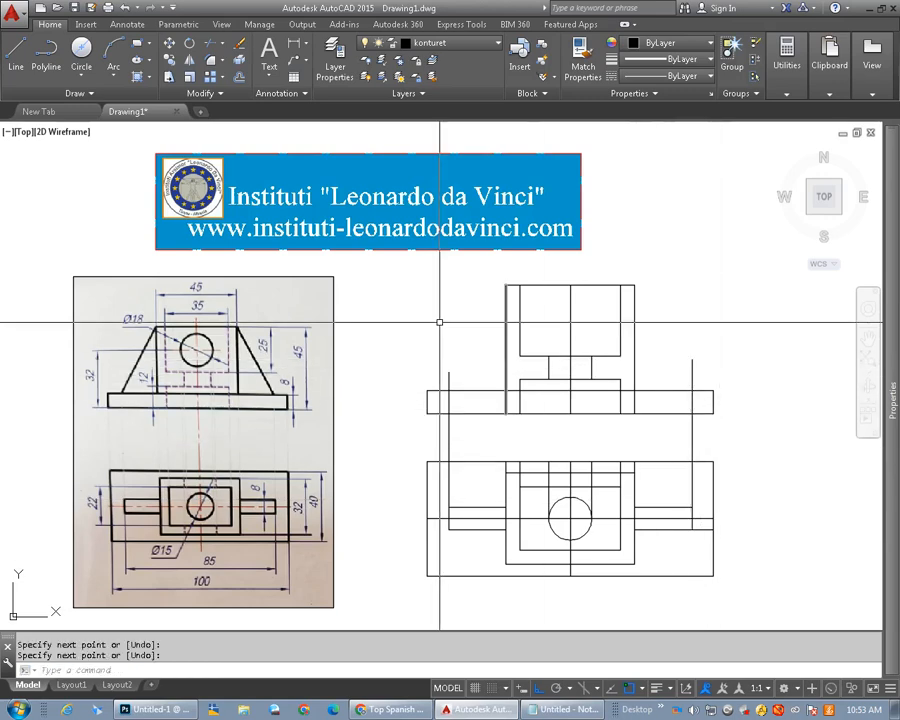
Draw both sloped rib edges from the block's top corners to where the rib projection lines meet the base plate's top edge
{"action": "left_click", "coordinate": [15, 49]}
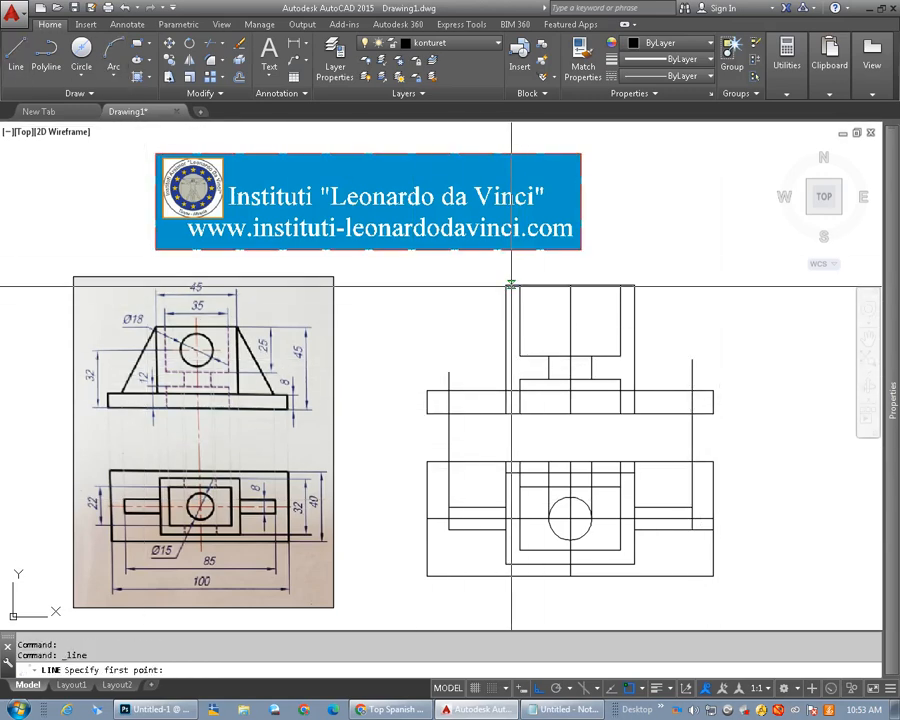
{"action": "left_click", "coordinate": [506, 285]}
{"action": "left_click", "coordinate": [449, 386]}
{"action": "key", "text": "Return"}
{"action": "right_click", "coordinate": [428, 311]}
{"action": "left_click", "coordinate": [455, 318]}
{"action": "left_click", "coordinate": [634, 285]}
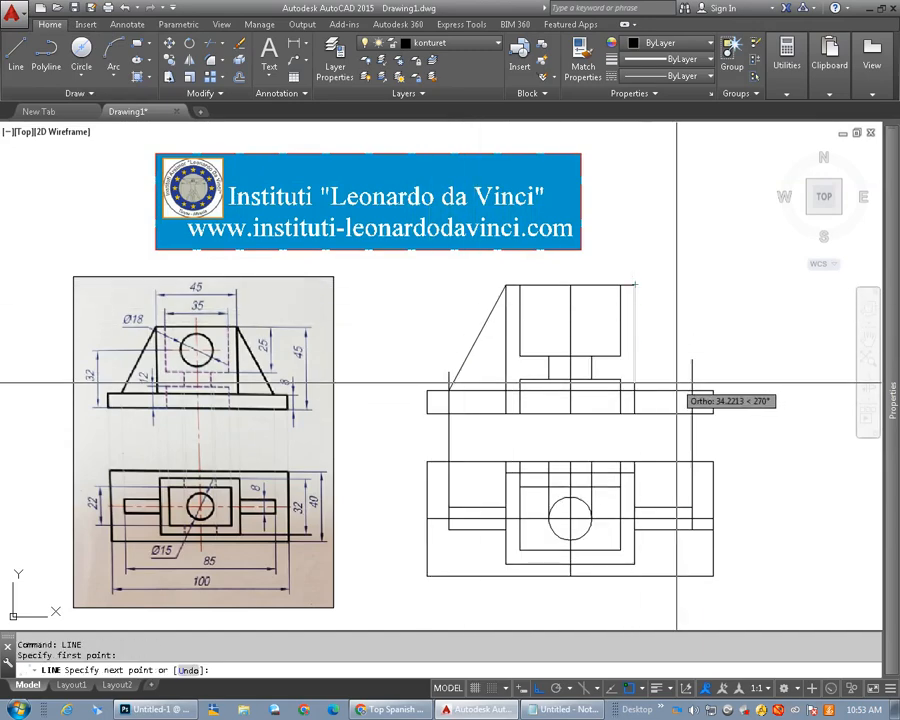
{"action": "left_click", "coordinate": [691, 390]}
{"action": "right_click", "coordinate": [691, 390]}
{"action": "left_click", "coordinate": [702, 398]}
{"action": "middle_click_drag", "start_coordinate": [747, 316], "coordinate": [741, 314]}
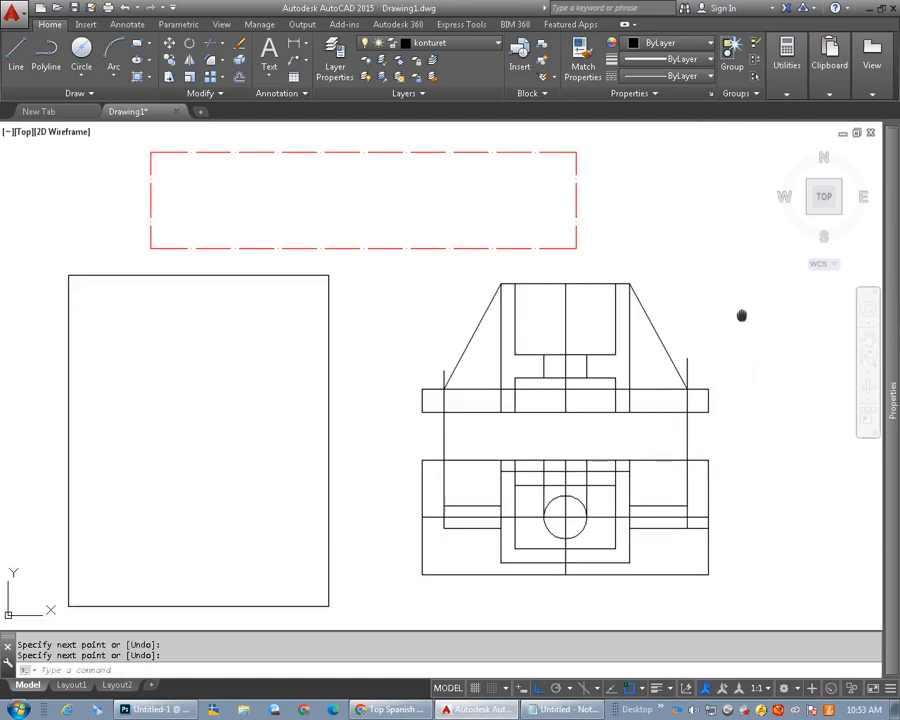
Erase the two vertical rib projection lines that run between the top view and the front view
{"action": "left_click", "coordinate": [740, 420]}
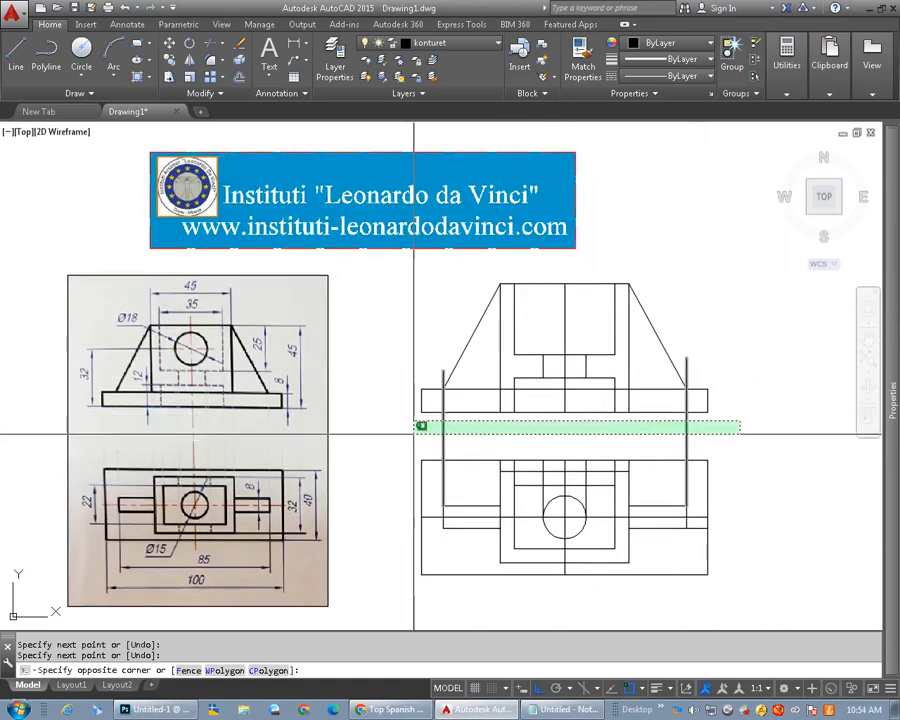
{"action": "left_click", "coordinate": [400, 433]}
{"action": "key", "text": "Delete"}
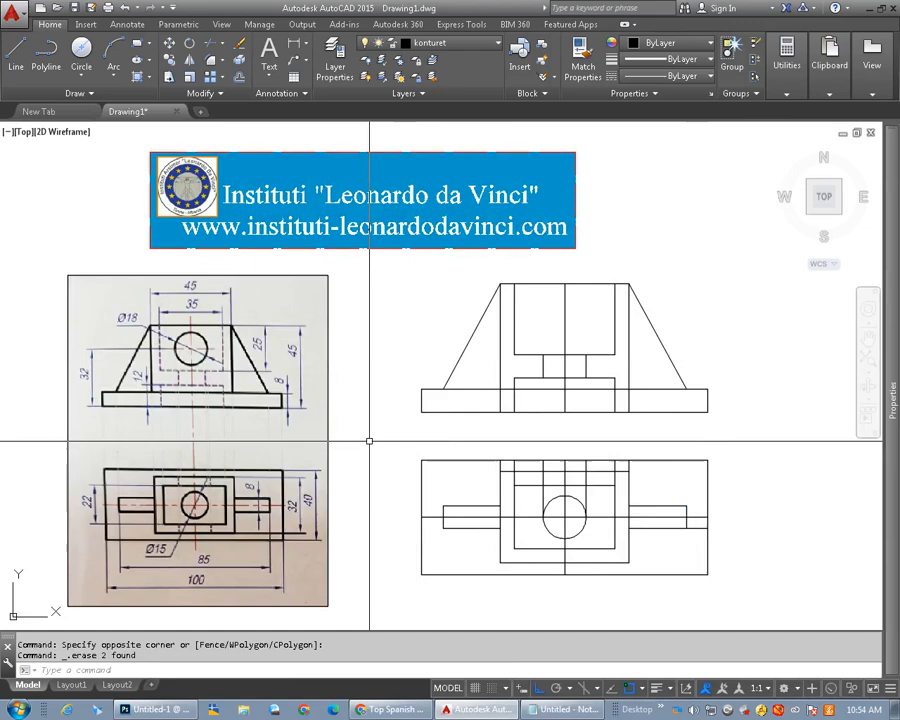
Offset the bottom edge of the front view's base plate upward by 32
{"action": "middle_click_drag", "start_coordinate": [400, 396], "coordinate": [398, 390]}
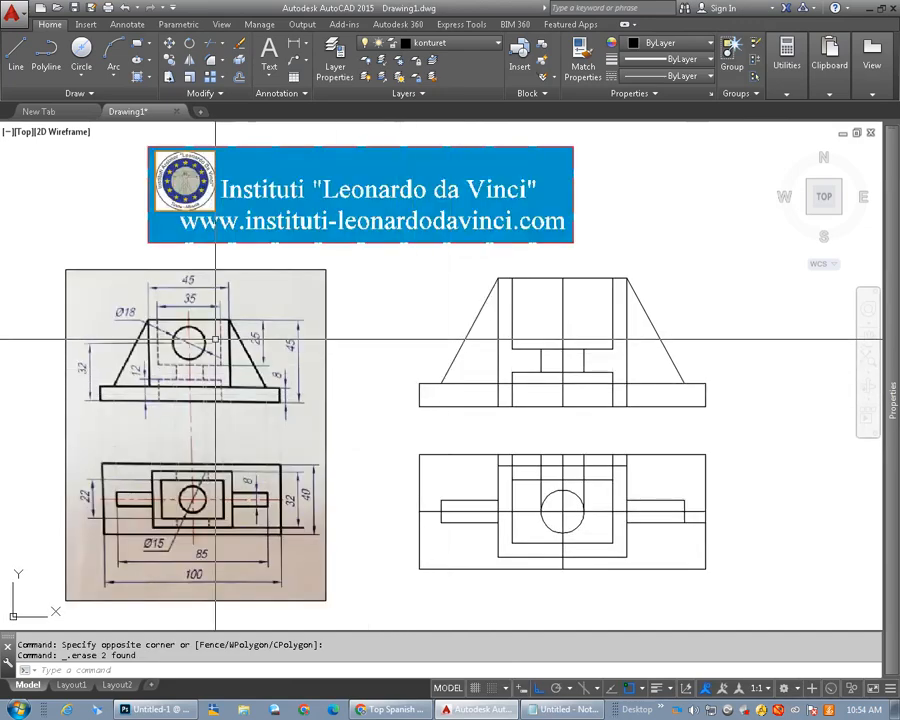
{"action": "scroll", "coordinate": [187, 334], "scroll_direction": "up", "scroll_amount": 4}
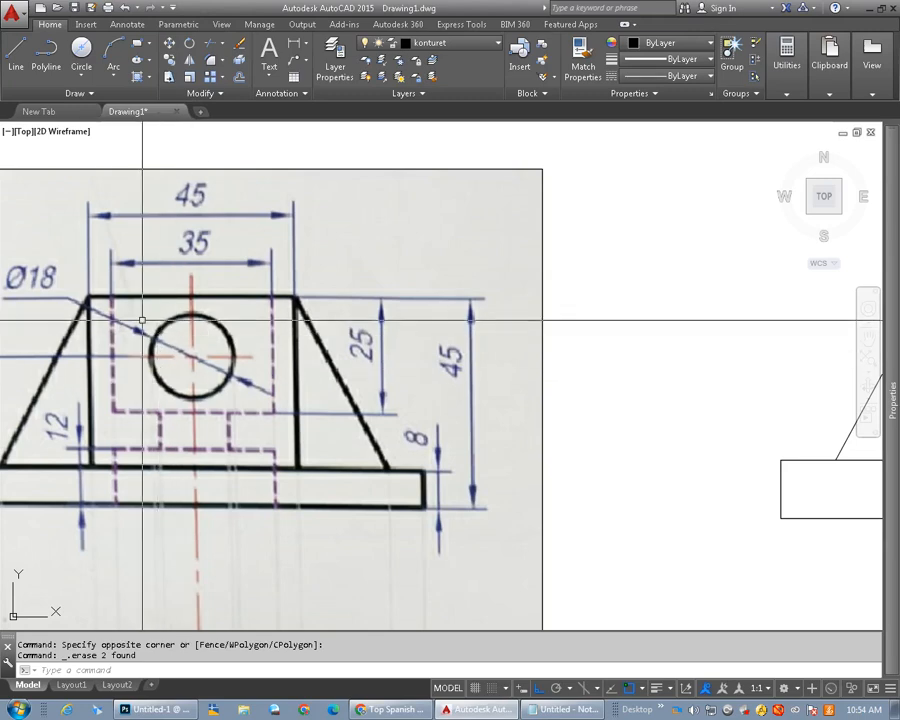
{"action": "middle_click_drag", "start_coordinate": [124, 352], "coordinate": [226, 363]}
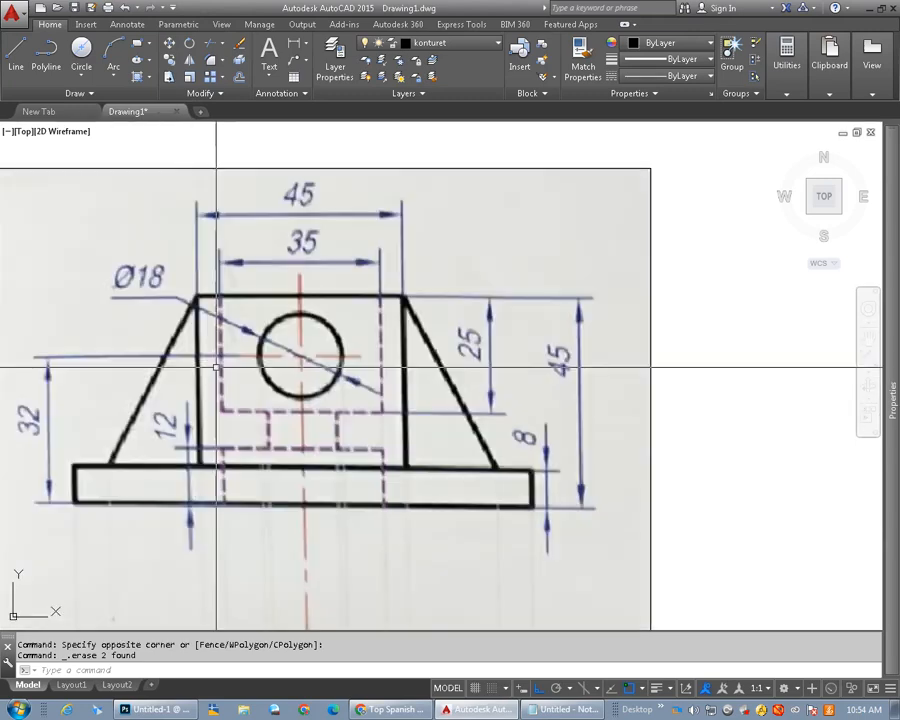
{"action": "scroll", "coordinate": [54, 380], "scroll_direction": "down", "scroll_amount": 6}
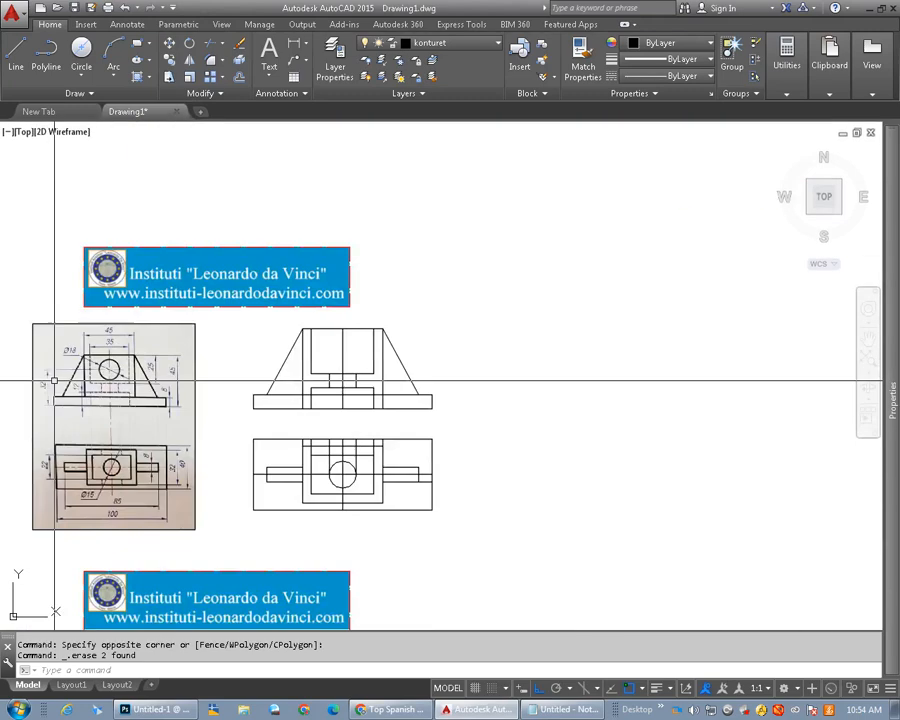
{"action": "scroll", "coordinate": [54, 380], "scroll_direction": "up", "scroll_amount": 3}
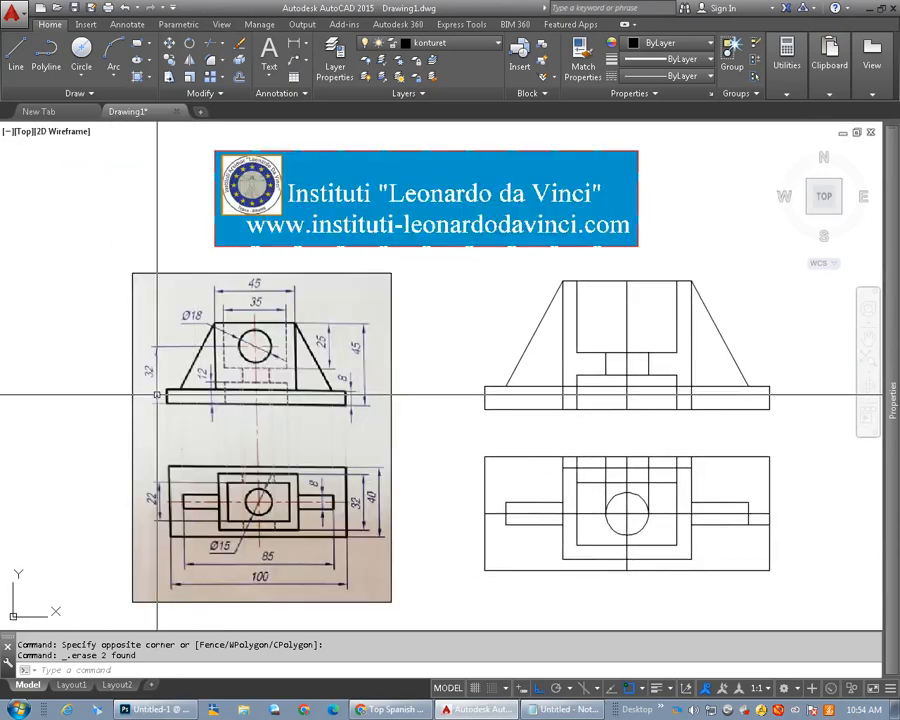
{"action": "left_click", "coordinate": [239, 77]}
{"action": "middle_click_drag", "start_coordinate": [376, 334], "coordinate": [318, 323]}
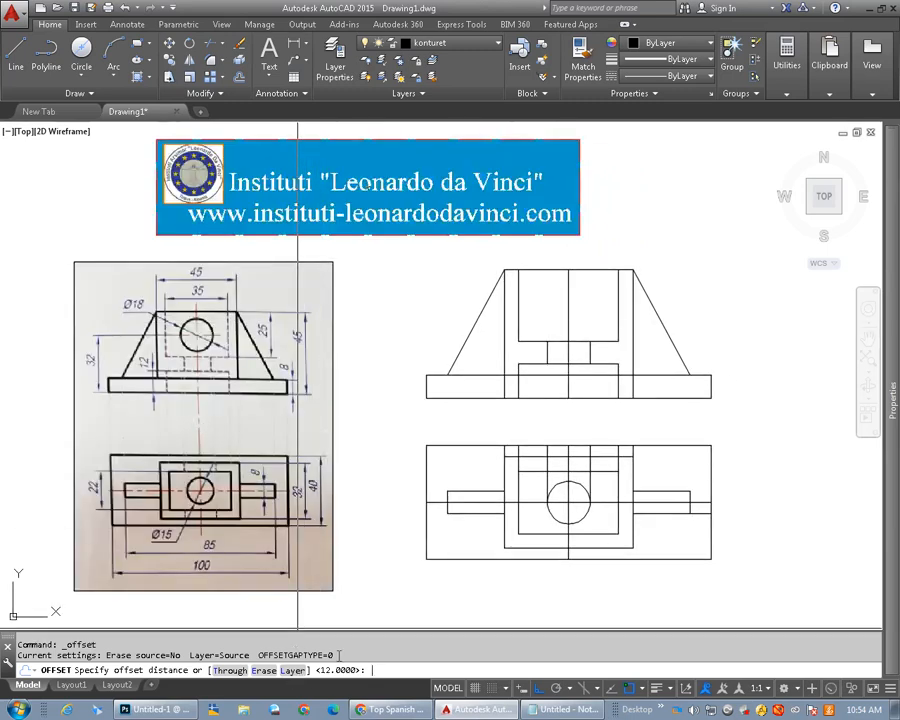
{"action": "key", "text": "Return"}
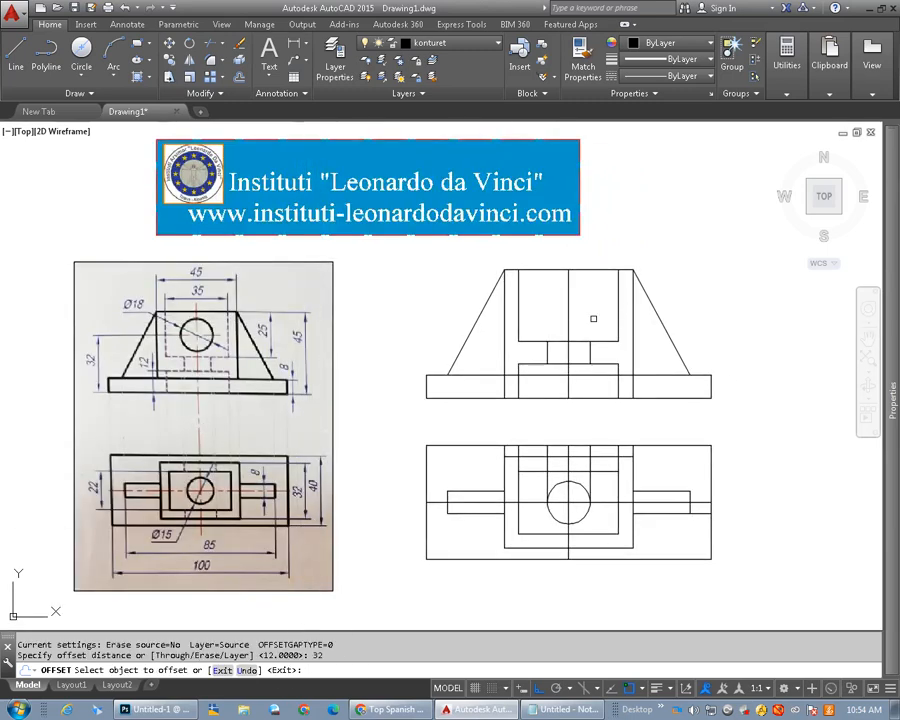
{"action": "left_click", "coordinate": [480, 398]}
{"action": "left_click", "coordinate": [484, 358]}
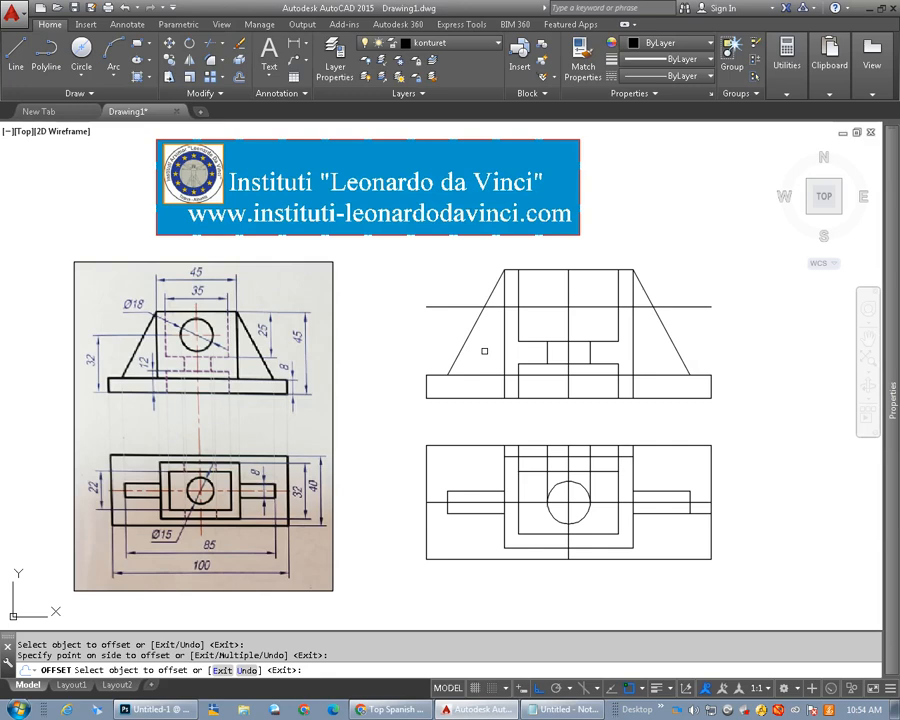
{"action": "right_click", "coordinate": [485, 354]}
{"action": "key", "text": "Escape"}
Draw an 18 diameter circle centred where the 32 offset line crosses the front view's vertical centre line
{"action": "left_click", "coordinate": [81, 72]}
{"action": "left_click", "coordinate": [110, 72]}
{"action": "left_click", "coordinate": [567, 306]}
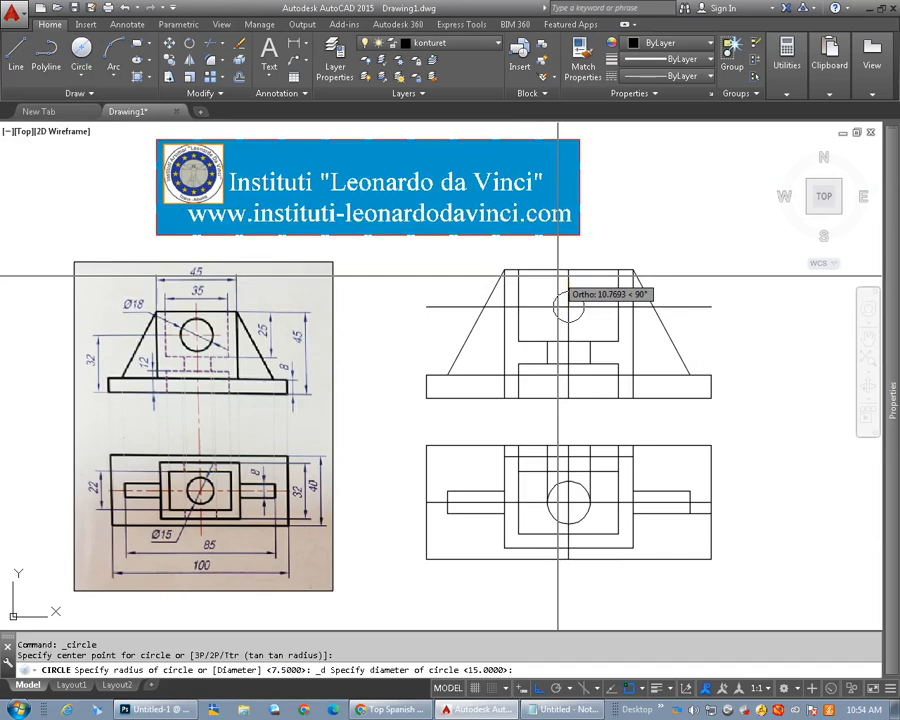
{"action": "type", "text": "18"}
{"action": "key", "text": "Return"}
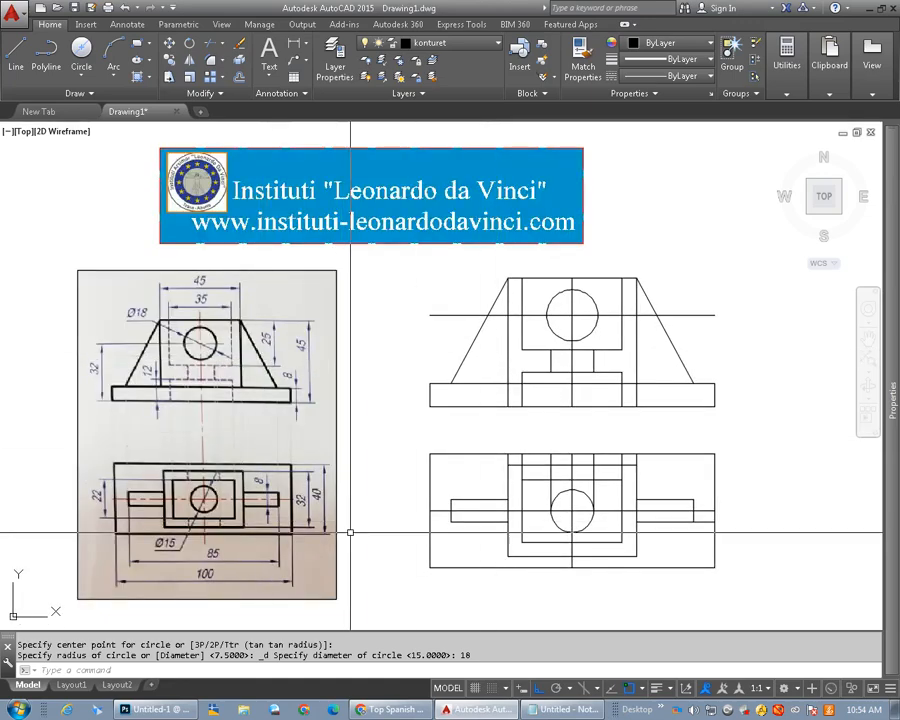
{"action": "scroll", "coordinate": [349, 523], "scroll_direction": "up", "scroll_amount": 3}
{"action": "scroll", "coordinate": [346, 484], "scroll_direction": "down", "scroll_amount": 3}
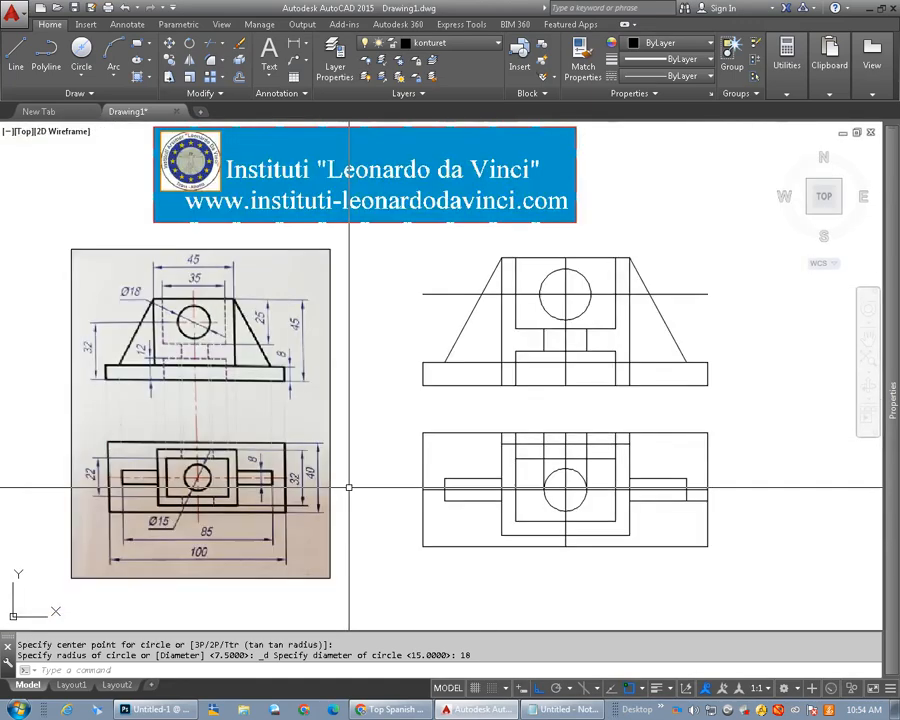
In the top view, erase the hole's two projection lines and trim the inner vertical lines between the plate's and block's upper edges
{"action": "left_click", "coordinate": [542, 474]}
{"action": "left_click", "coordinate": [583, 466]}
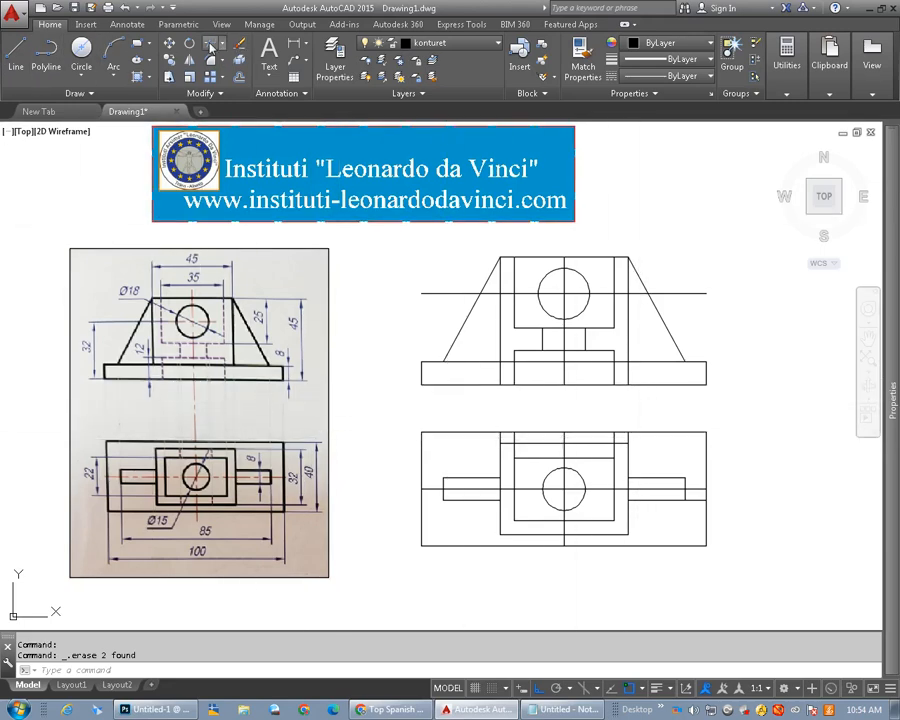
{"action": "key", "text": "Return"}
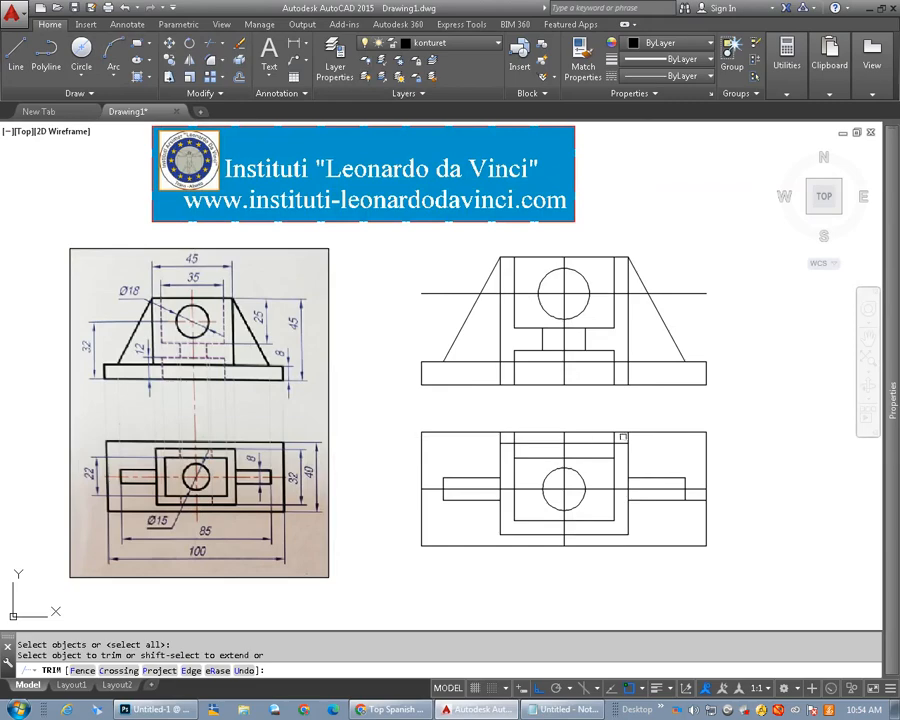
{"action": "scroll", "coordinate": [624, 438], "scroll_direction": "up", "scroll_amount": 3}
{"action": "left_click", "coordinate": [607, 426]}
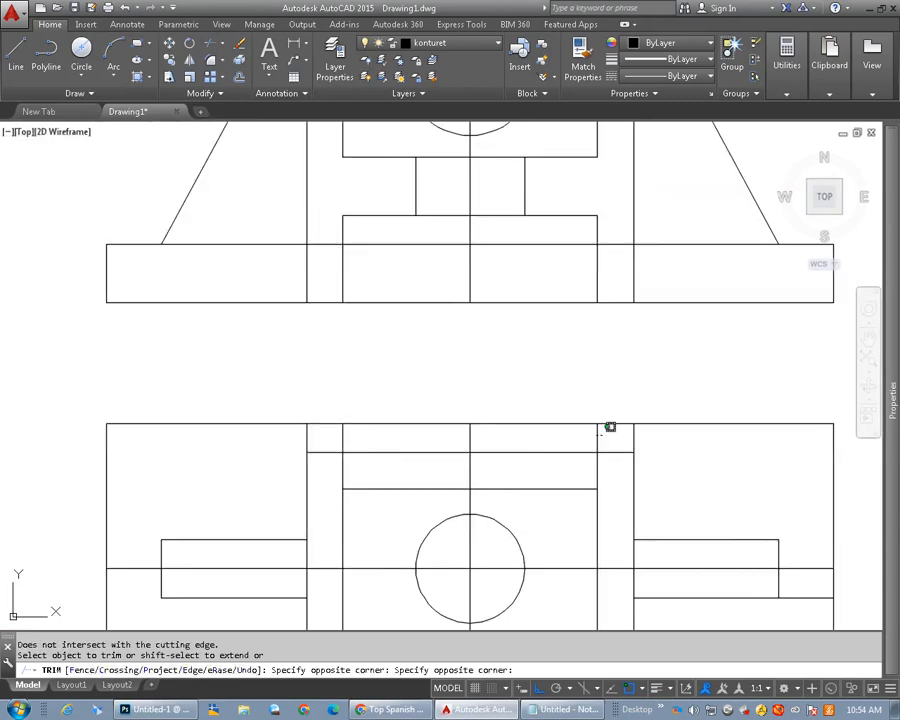
{"action": "left_click", "coordinate": [605, 434]}
{"action": "left_click", "coordinate": [607, 438]}
{"action": "left_click", "coordinate": [462, 437]}
{"action": "left_click", "coordinate": [366, 426]}
{"action": "left_click", "coordinate": [289, 436]}
{"action": "right_click", "coordinate": [293, 451]}
Erase the two outer vertical line remnants between the block's upper corners and the plate's upper edge in the top view
{"action": "left_click", "coordinate": [296, 456]}
{"action": "left_click", "coordinate": [306, 437]}
{"action": "left_click", "coordinate": [633, 437]}
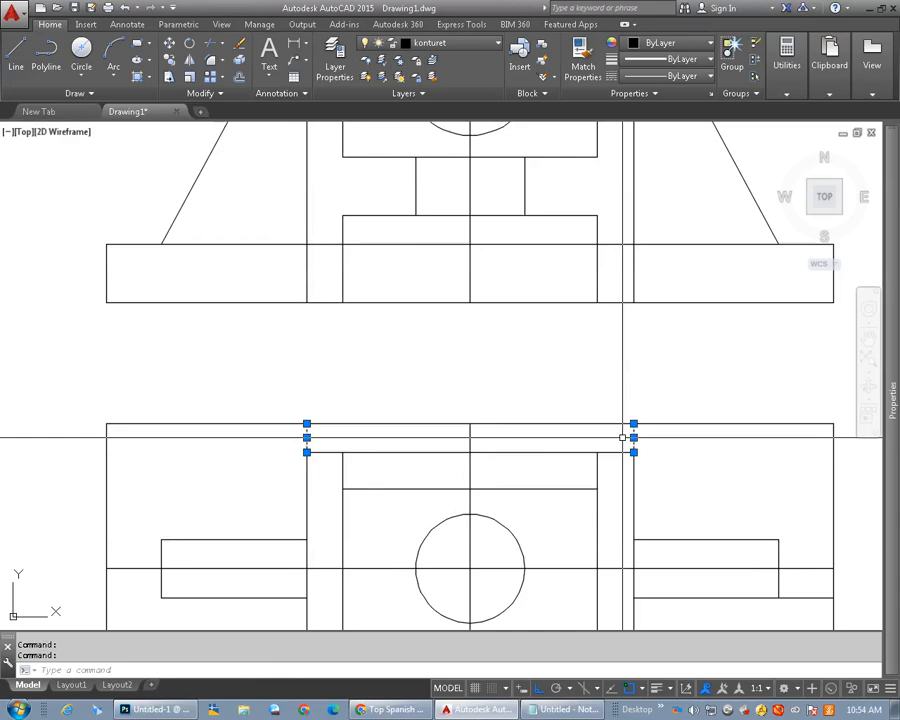
In the front view, trim the block's side lines inside the base plate and the 32 offset line outside the recess's vertical lines
{"action": "scroll", "coordinate": [622, 437], "scroll_direction": "down", "scroll_amount": 4}
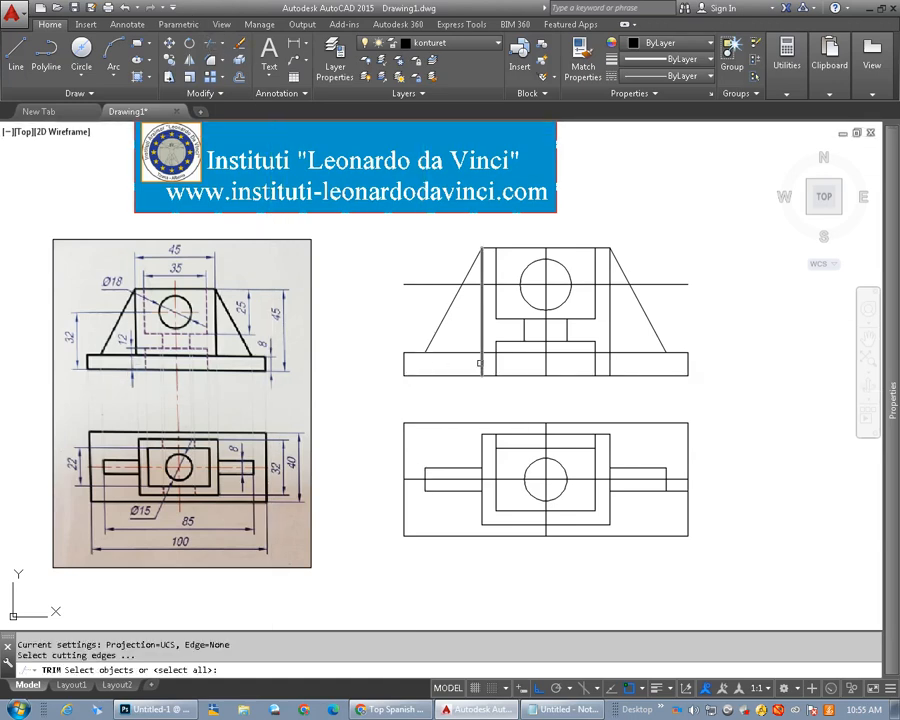
{"action": "key", "text": "Escape"}
{"action": "key", "text": "Escape"}
{"action": "left_click", "coordinate": [210, 46]}
{"action": "key", "text": "Return"}
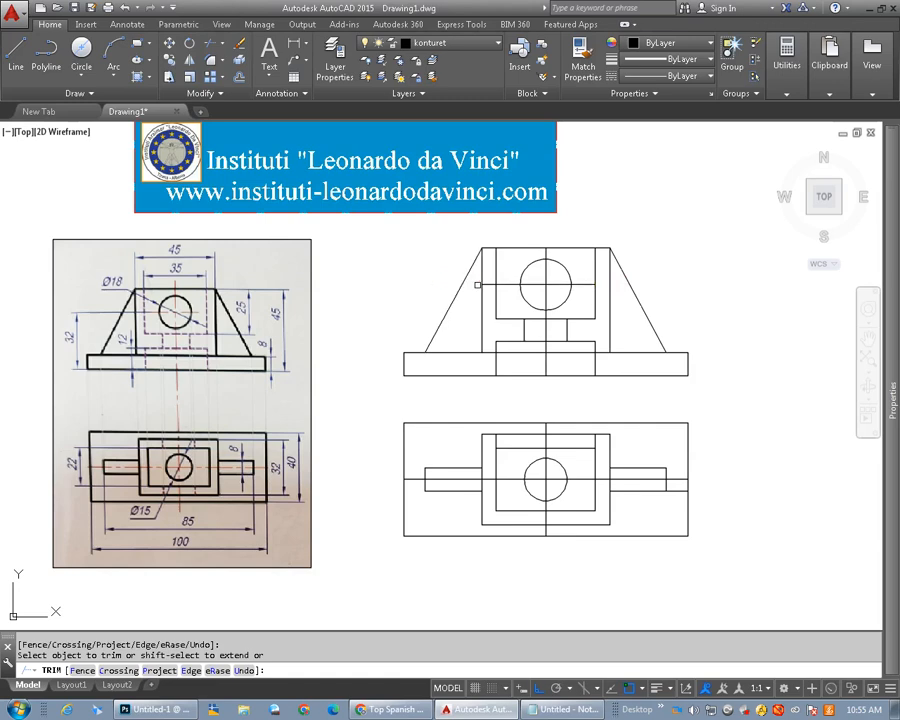
{"action": "key", "text": "Escape"}
Shorten both ends of the horizontal centre line so it extends only slightly beyond the 18 circle
{"action": "left_click", "coordinate": [500, 284]}
{"action": "left_click", "coordinate": [490, 284]}
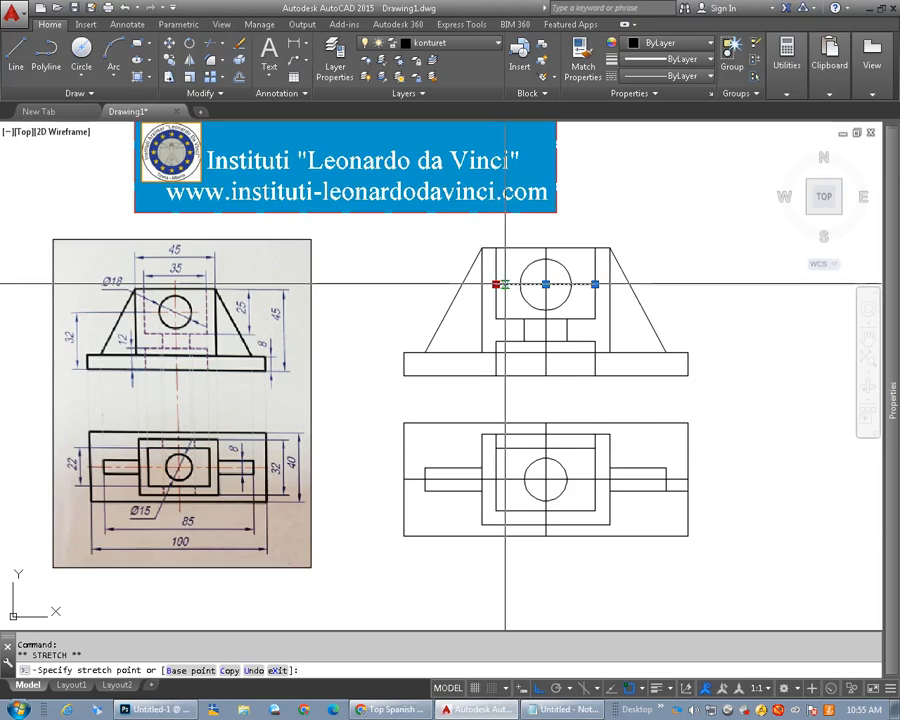
{"action": "key", "text": "Escape"}
{"action": "key", "text": "Escape"}
{"action": "left_click", "coordinate": [594, 285]}
{"action": "left_click", "coordinate": [595, 284]}
{"action": "left_click", "coordinate": [583, 285]}
{"action": "key", "text": "Escape"}
{"action": "key", "text": "Escape"}
Lengthen the front view's vertical centre line slightly past the block's top edge and the base plate's bottom edge
{"action": "middle_click_drag", "start_coordinate": [579, 298], "coordinate": [554, 297]}
{"action": "left_click", "coordinate": [541, 278]}
{"action": "left_click", "coordinate": [537, 267]}
{"action": "left_click", "coordinate": [537, 252]}
{"action": "key", "text": "Escape"}
{"action": "key", "text": "Escape"}
{"action": "left_click", "coordinate": [537, 392]}
{"action": "left_click", "coordinate": [537, 395]}
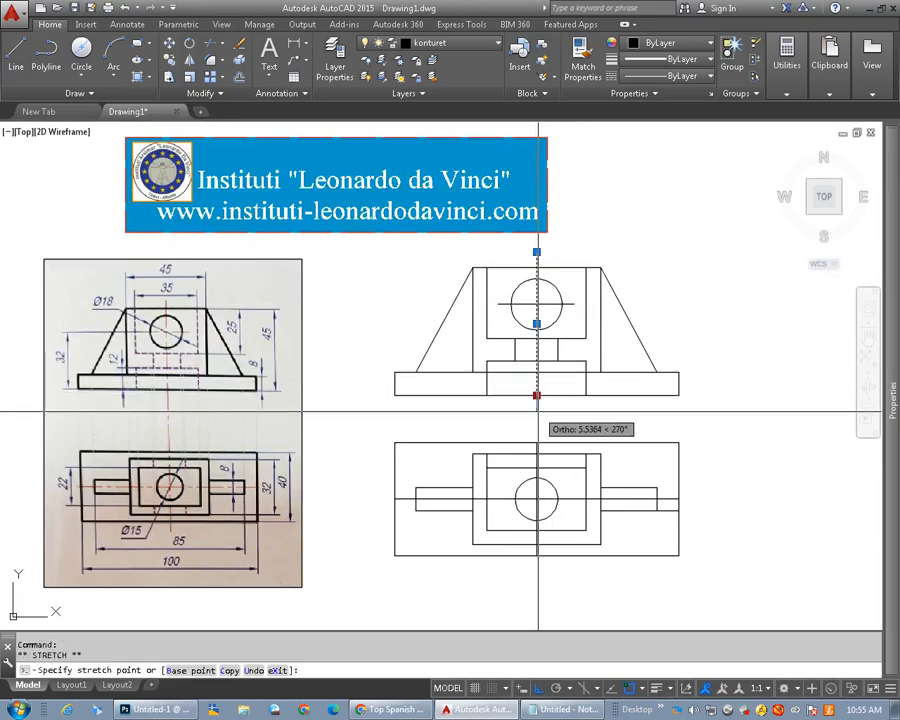
{"action": "key", "text": "Escape"}
{"action": "middle_click_drag", "start_coordinate": [563, 420], "coordinate": [552, 396]}
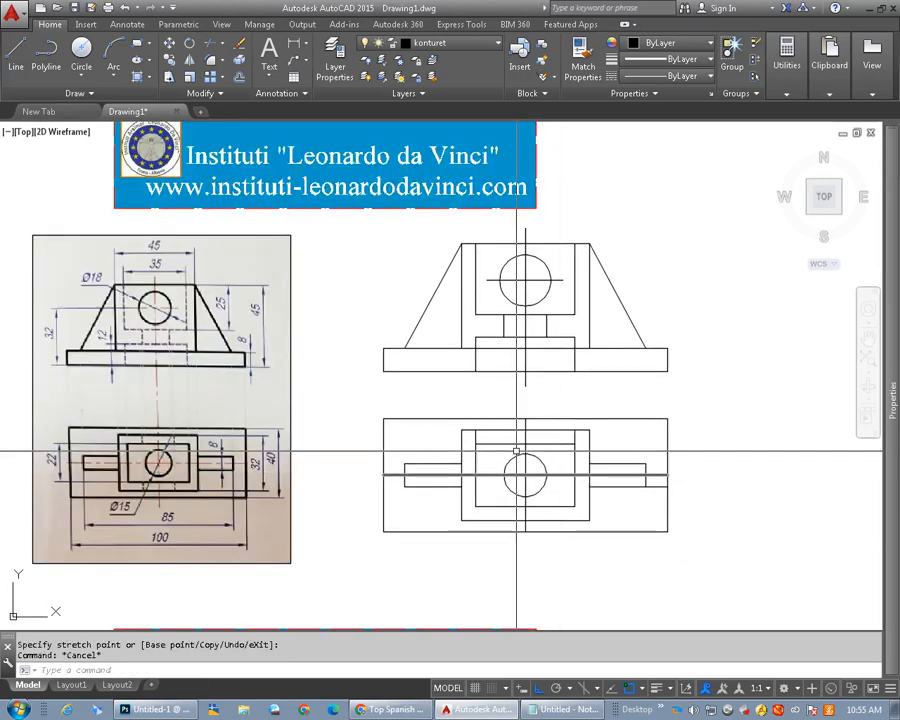
Erase the top view's separate vertical centre line and stretch the front view's centre line down past the top view's lower plate edge
{"action": "left_click", "coordinate": [524, 434]}
{"action": "key", "text": "Delete"}
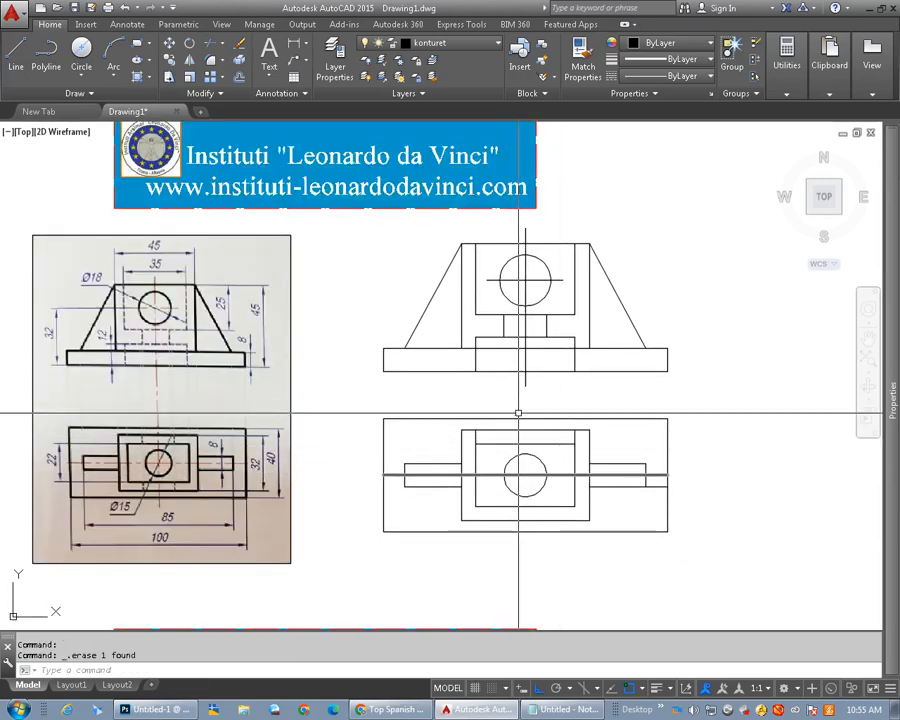
{"action": "left_click", "coordinate": [526, 382]}
{"action": "left_click", "coordinate": [525, 381]}
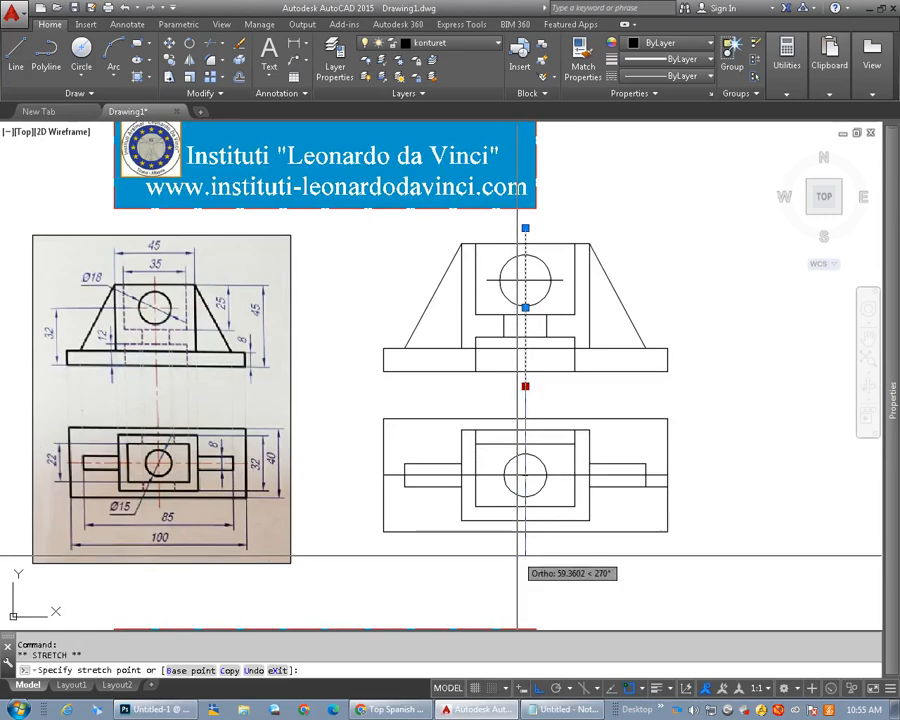
{"action": "key", "text": "Escape"}
{"action": "key", "text": "Escape"}
{"action": "middle_click_drag", "start_coordinate": [448, 556], "coordinate": [460, 546]}
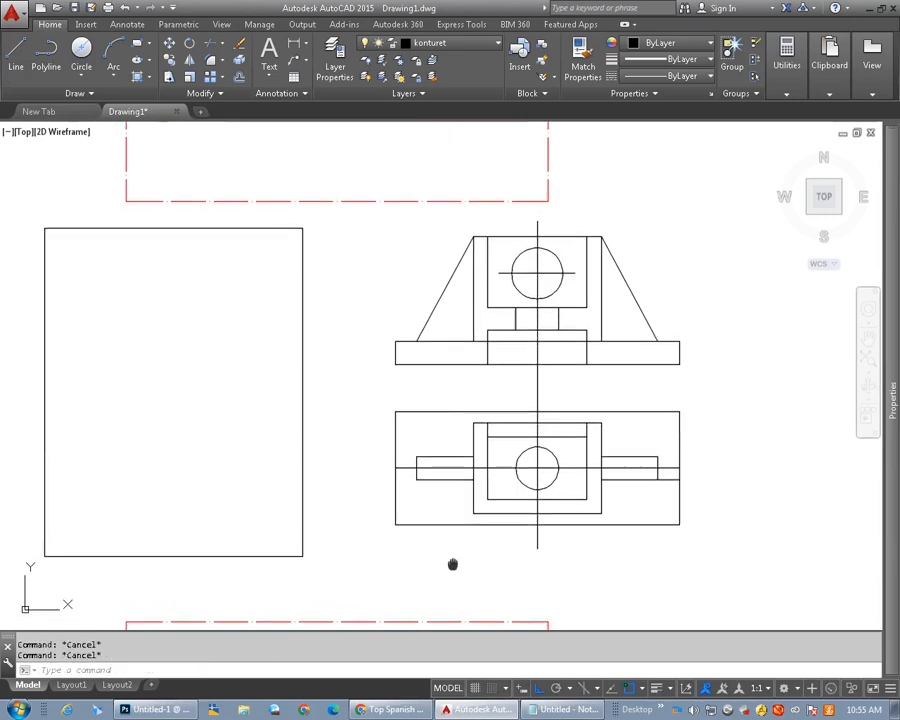
Lengthen the top view's horizontal centre line past both side edges of the plate
{"action": "left_click", "coordinate": [409, 466]}
{"action": "left_click", "coordinate": [397, 465]}
{"action": "left_click", "coordinate": [366, 465]}
{"action": "key", "text": "Escape"}
{"action": "key", "text": "Escape"}
{"action": "left_click", "coordinate": [633, 466]}
{"action": "left_click", "coordinate": [677, 465]}
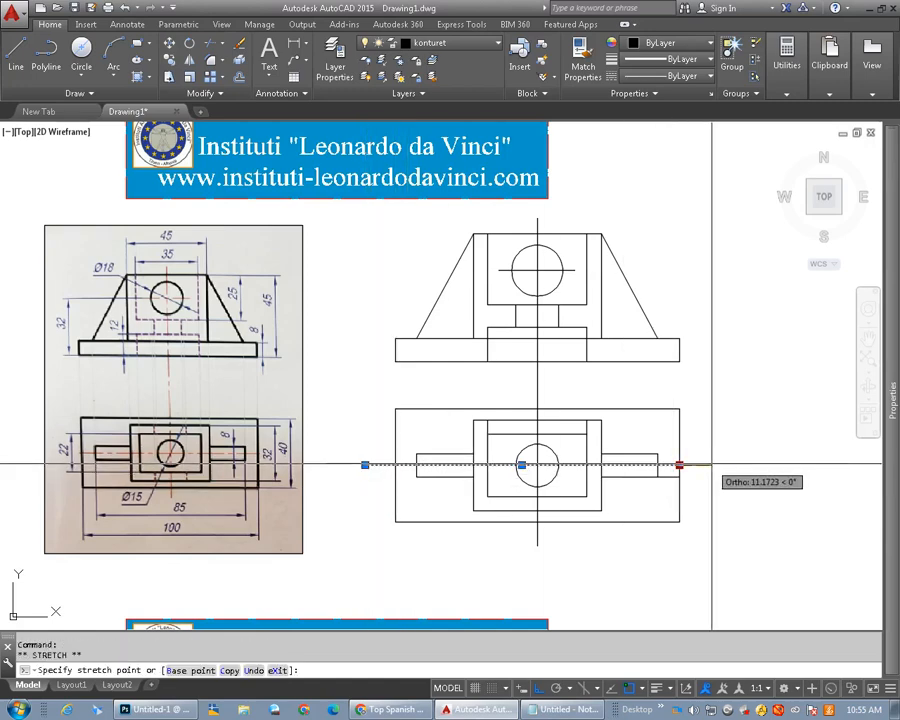
{"action": "left_click", "coordinate": [711, 465]}
{"action": "key", "text": "Escape"}
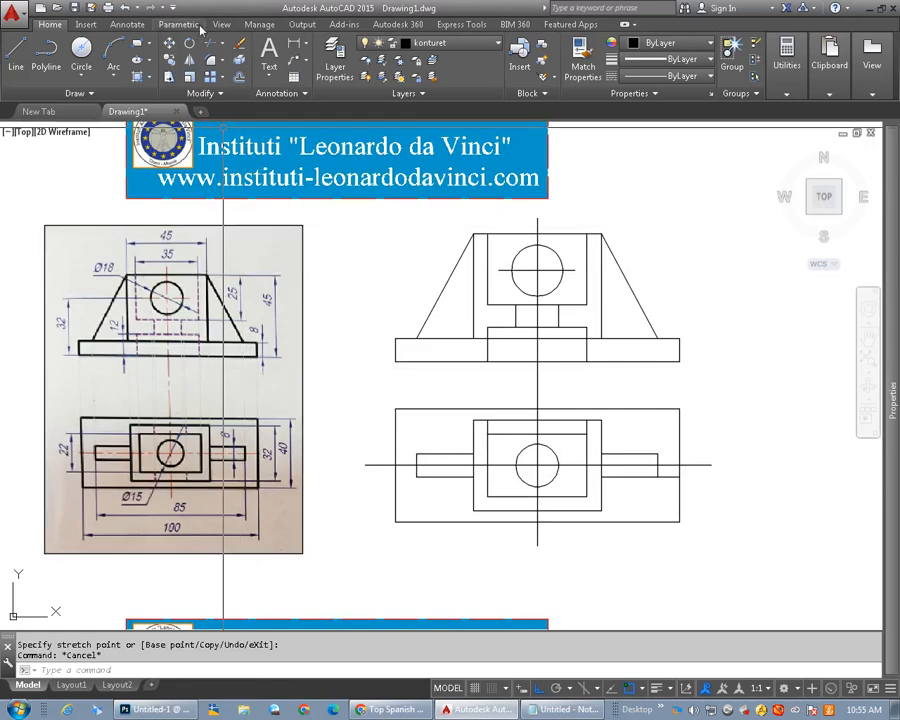
In the top view, trim the right rib's lower edge beyond its outer end and erase both vertical remnants above the recess
{"action": "key", "text": "Return"}
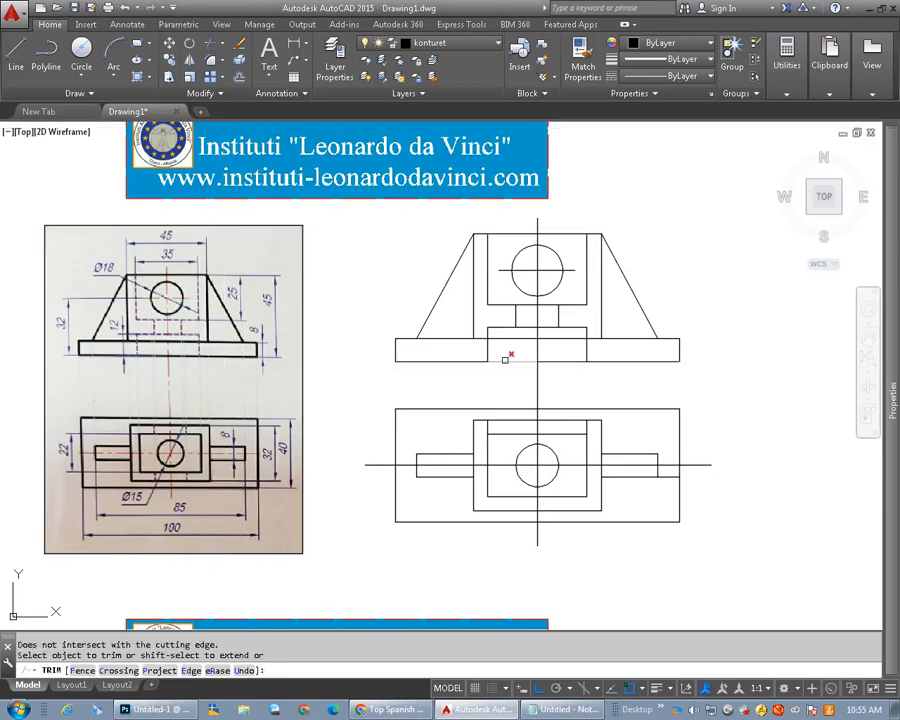
{"action": "key", "text": "Escape"}
{"action": "middle_click_drag", "start_coordinate": [626, 504], "coordinate": [644, 522]}
{"action": "middle_click_drag", "start_coordinate": [512, 456], "coordinate": [524, 454]}
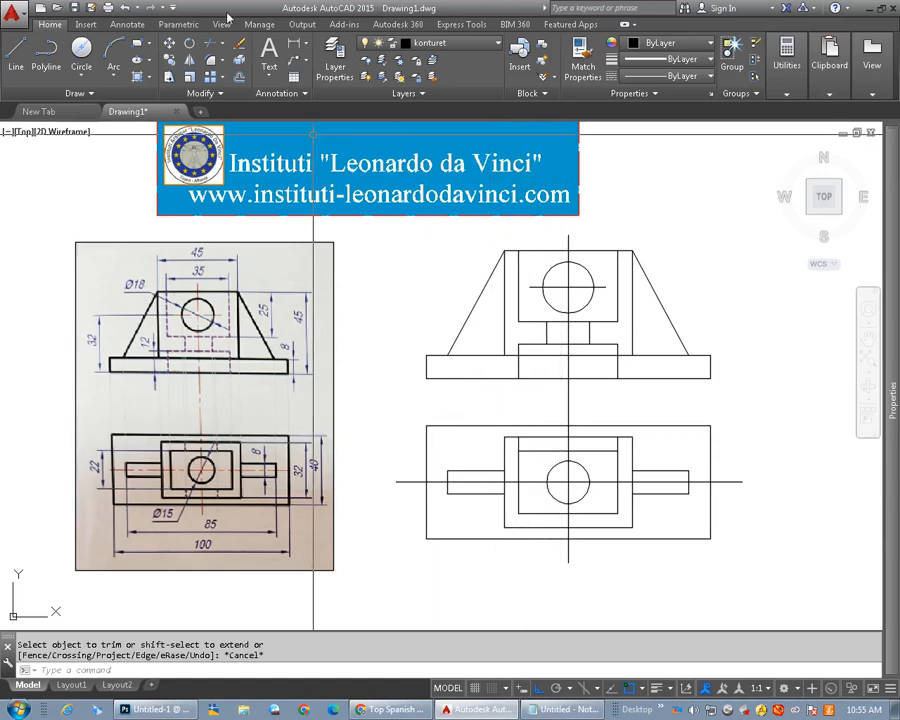
{"action": "left_click", "coordinate": [518, 437]}
{"action": "left_click", "coordinate": [623, 438]}
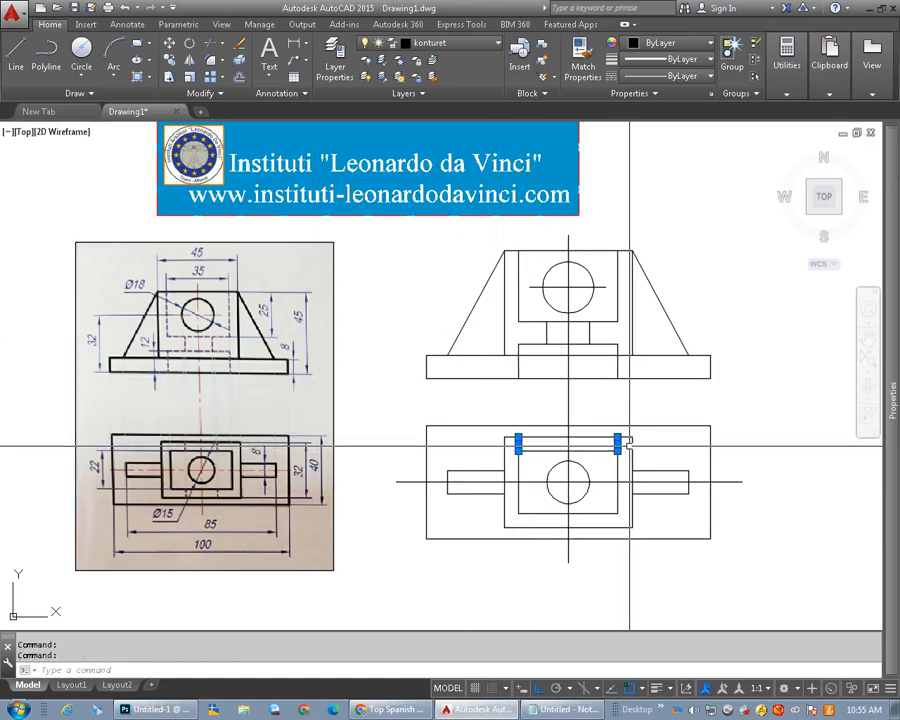
{"action": "key", "text": "Delete"}
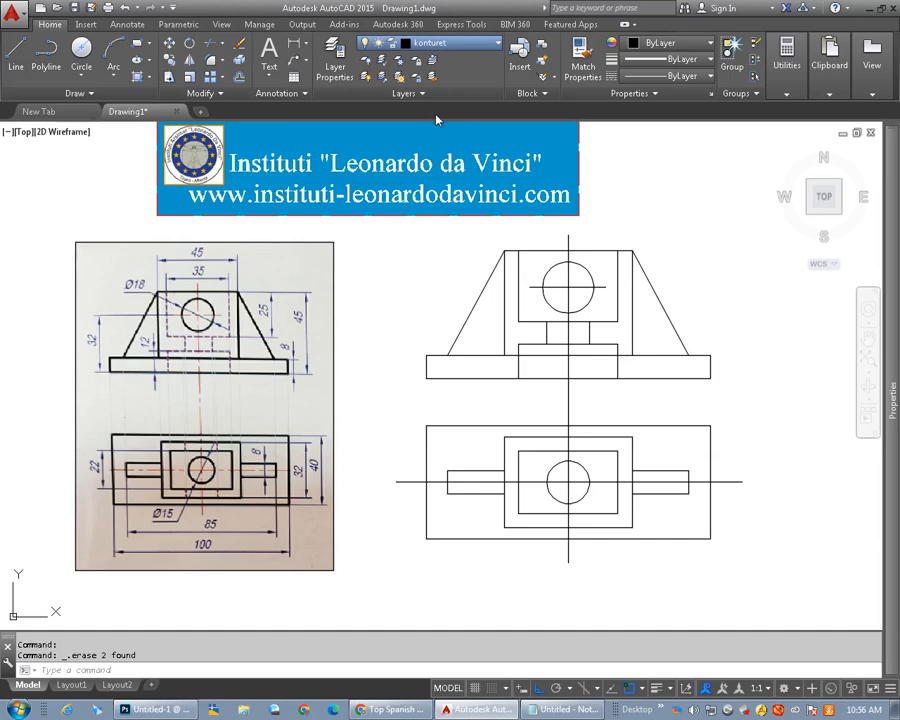
Examine the drawing's layer list and the layer assigned to all geometry of both views
{"action": "left_click", "coordinate": [336, 56]}
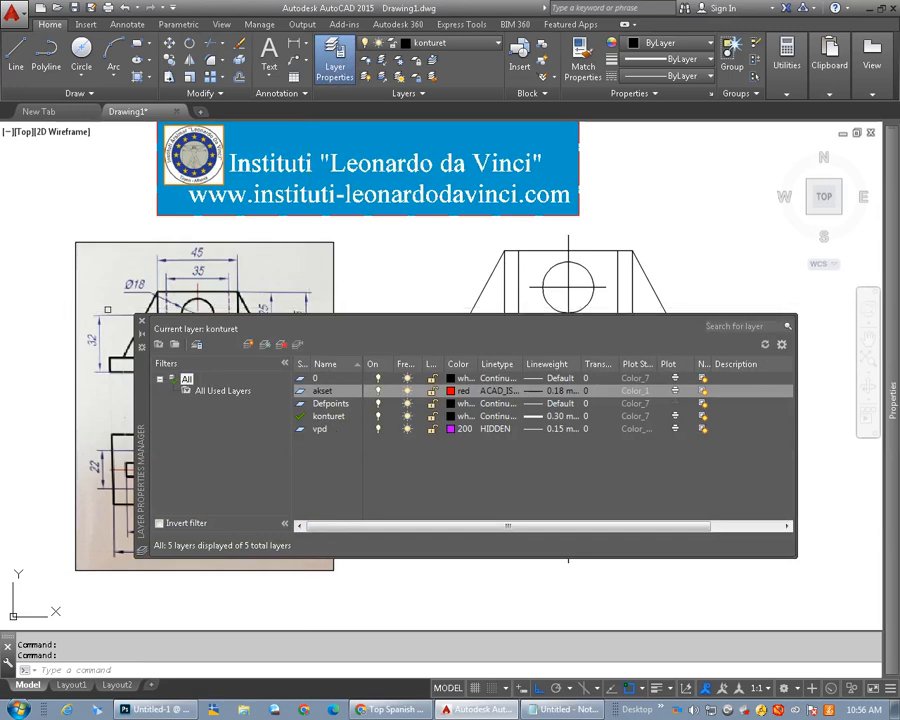
{"action": "left_click", "coordinate": [142, 321]}
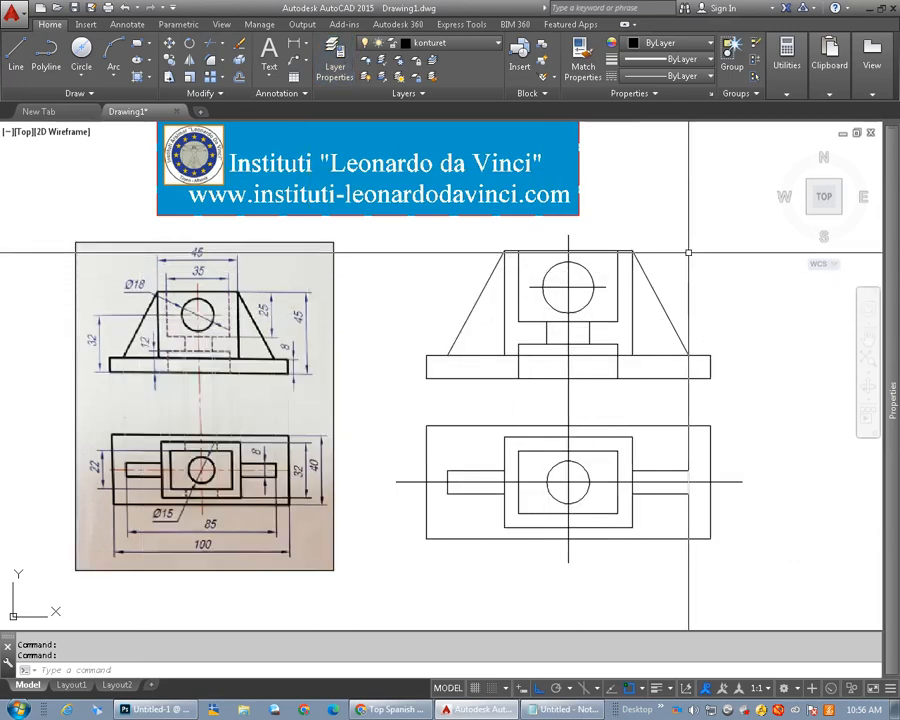
{"action": "left_click", "coordinate": [750, 238]}
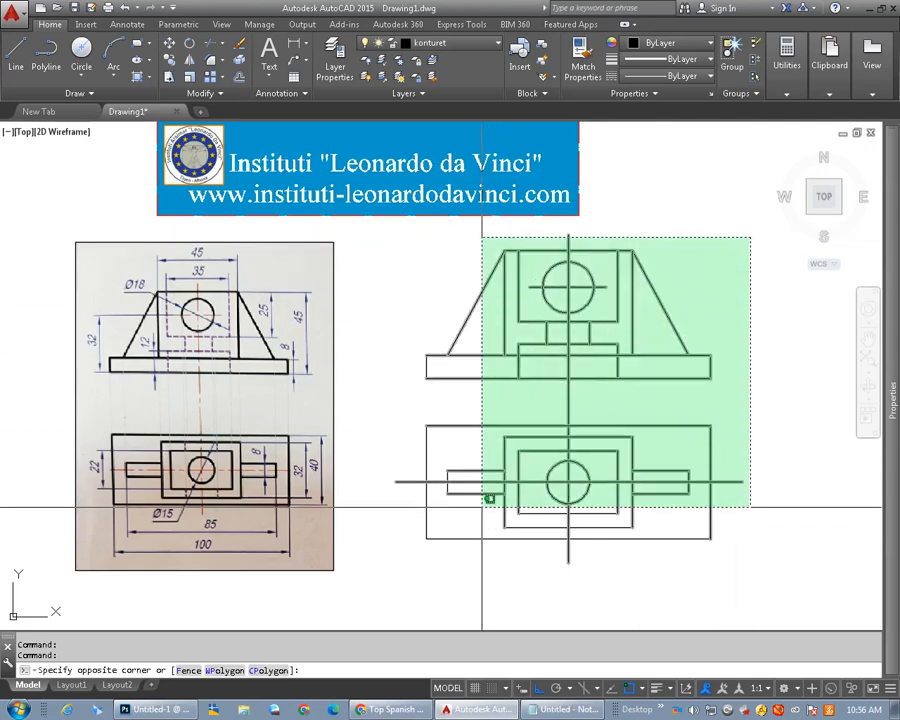
{"action": "left_click", "coordinate": [396, 565]}
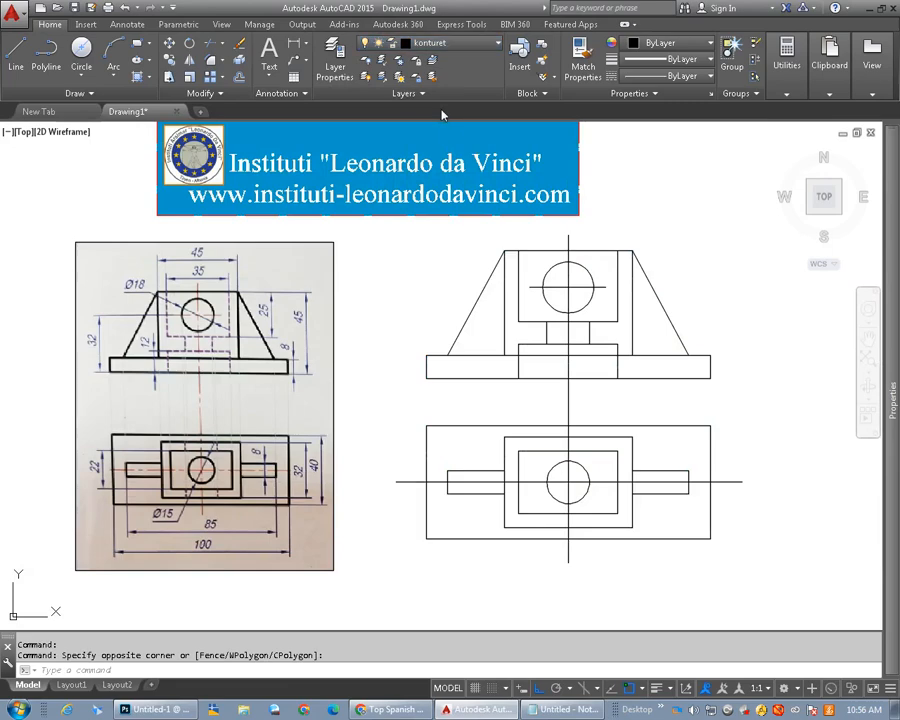
Assign the vertical centre line and both views' horizontal centre lines to the akset layer
{"action": "key", "text": "Escape"}
{"action": "key", "text": "Escape"}
{"action": "left_click", "coordinate": [575, 278]}
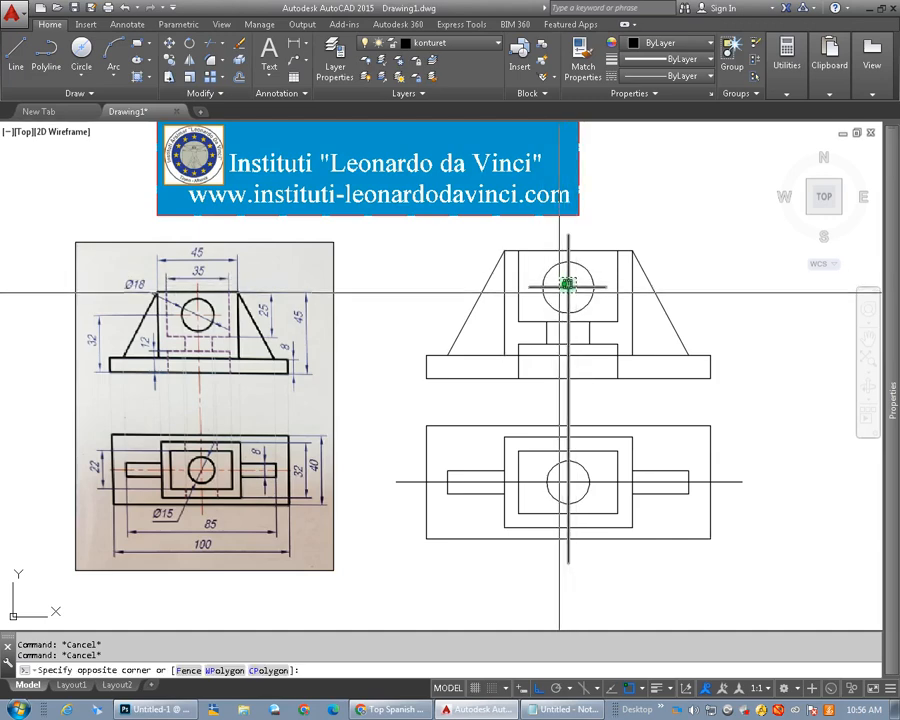
{"action": "left_click", "coordinate": [570, 386]}
{"action": "left_click", "coordinate": [566, 483]}
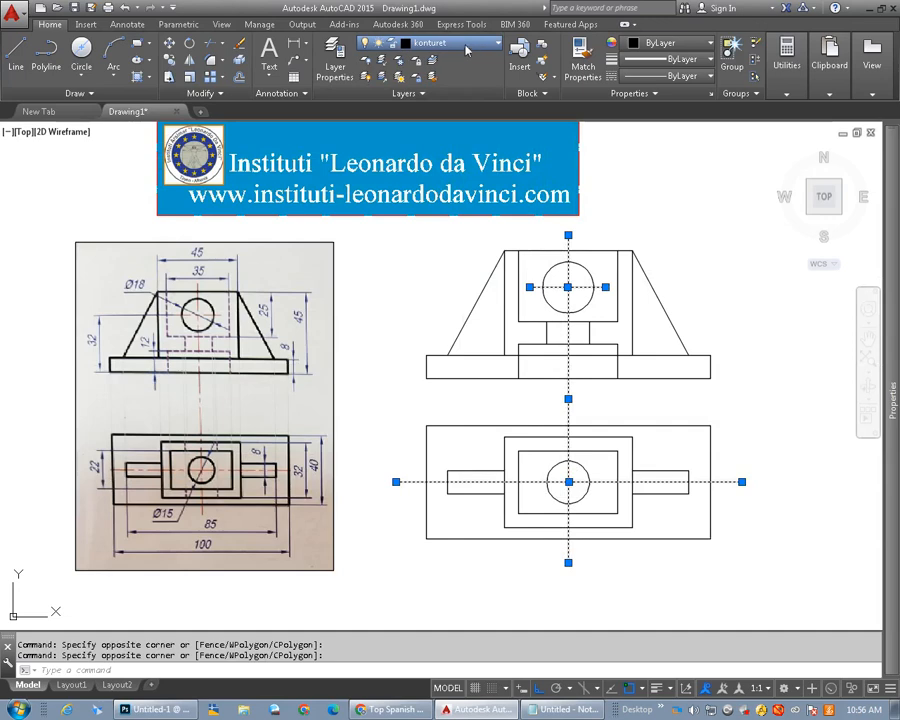
{"action": "key", "text": "Escape"}
{"action": "key", "text": "Escape"}
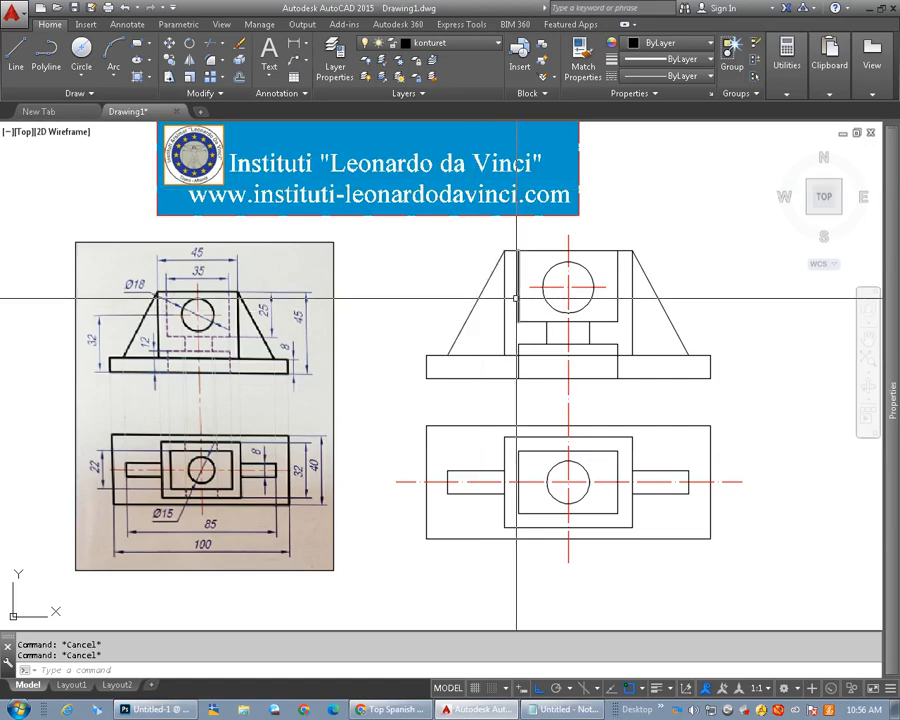
Assign the front view's hidden recess, through-hole and bottom pocket lines to the vpd layer
{"action": "left_click", "coordinate": [538, 321]}
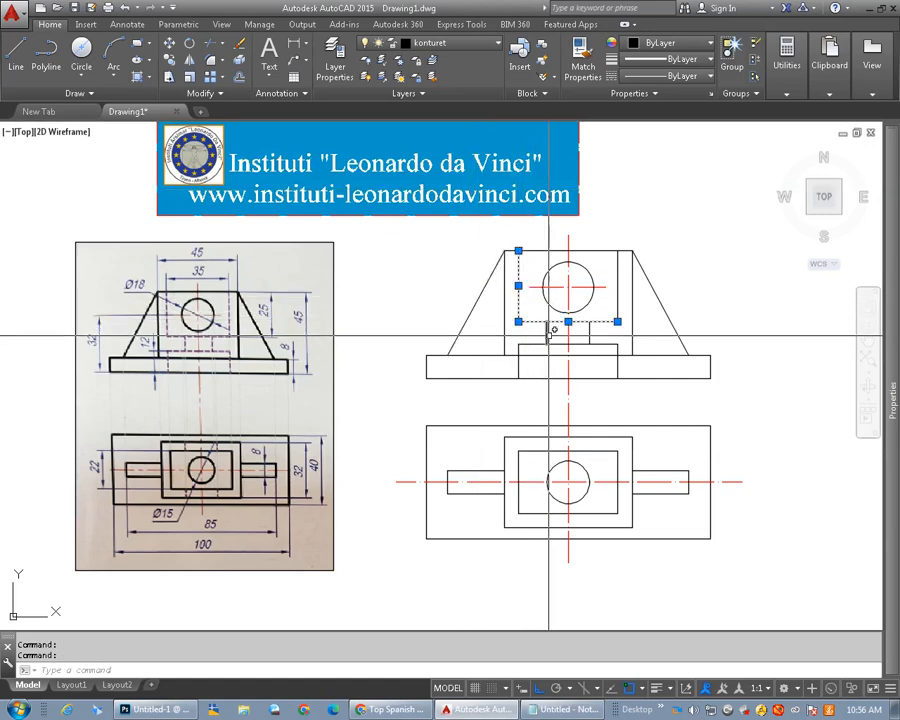
{"action": "left_click", "coordinate": [547, 333]}
{"action": "left_click", "coordinate": [589, 333]}
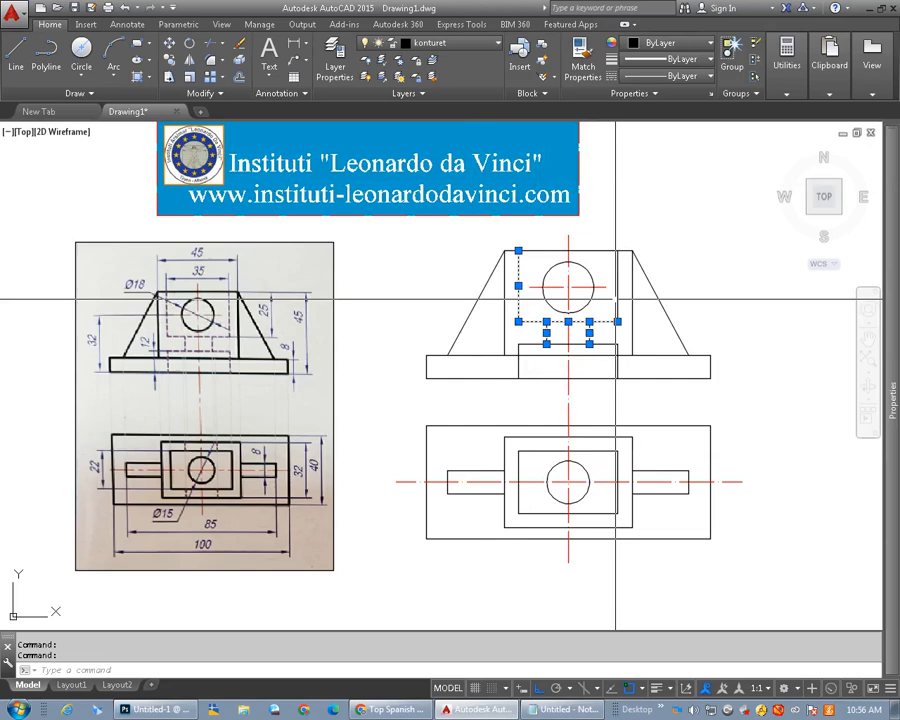
{"action": "left_click", "coordinate": [614, 344]}
{"action": "left_click", "coordinate": [619, 362]}
{"action": "left_click", "coordinate": [518, 366]}
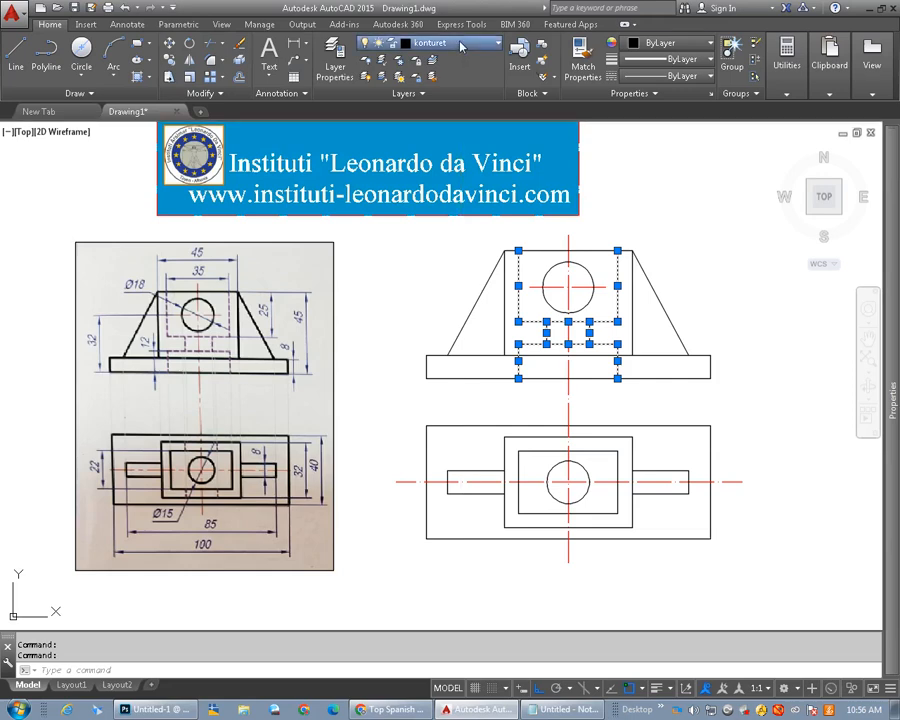
{"action": "key", "text": "Escape"}
{"action": "key", "text": "Escape"}
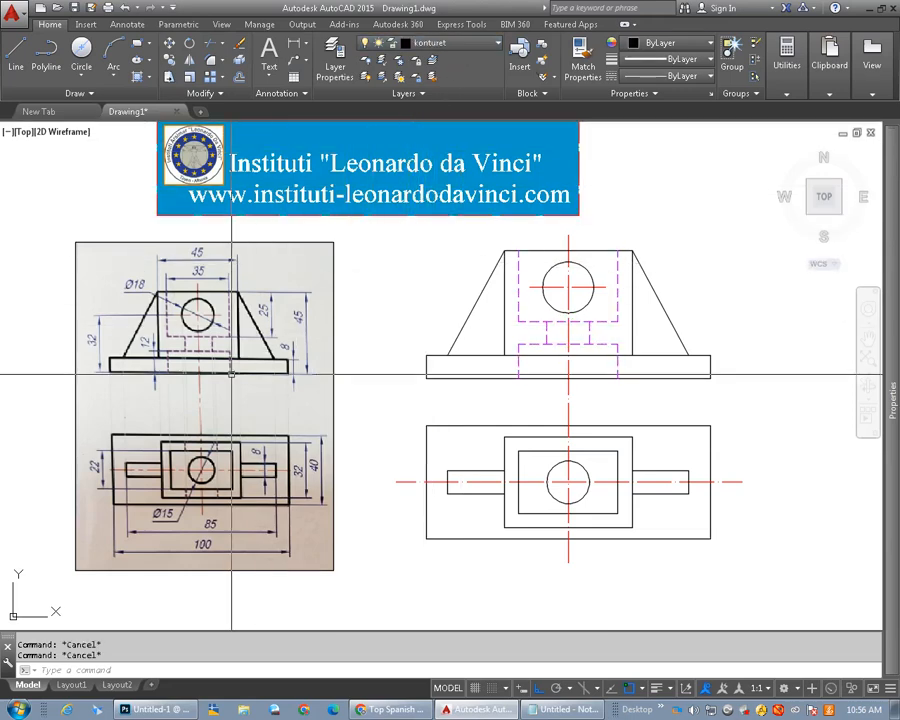
Draw vertical projection lines from both side quadrants of the front view's circle down past the top view's lower plate edge
{"action": "scroll", "coordinate": [184, 455], "scroll_direction": "up", "scroll_amount": 2}
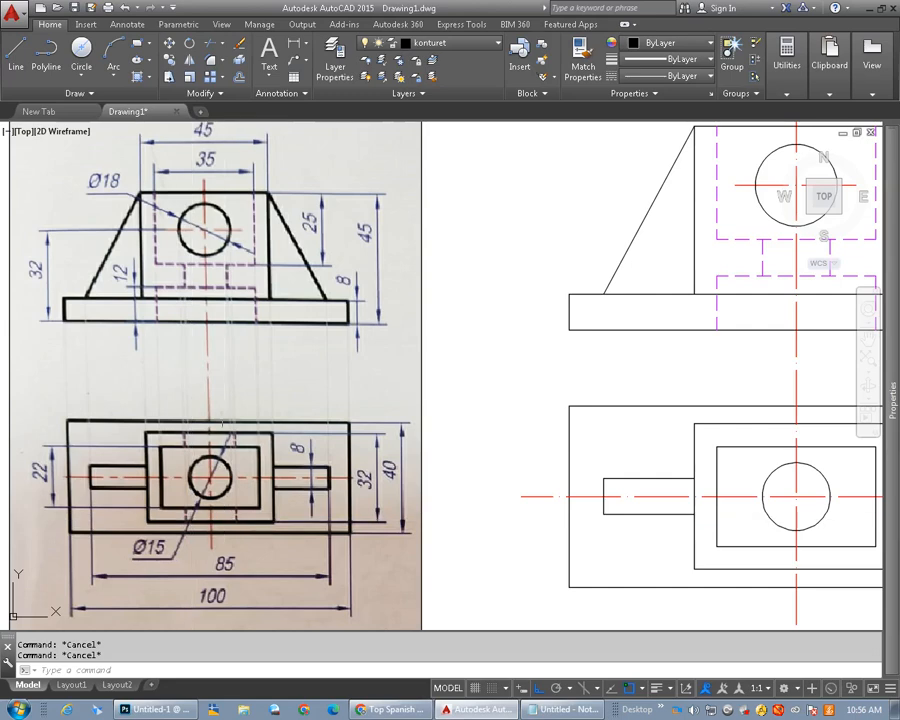
{"action": "middle_click_drag", "start_coordinate": [209, 394], "coordinate": [209, 378]}
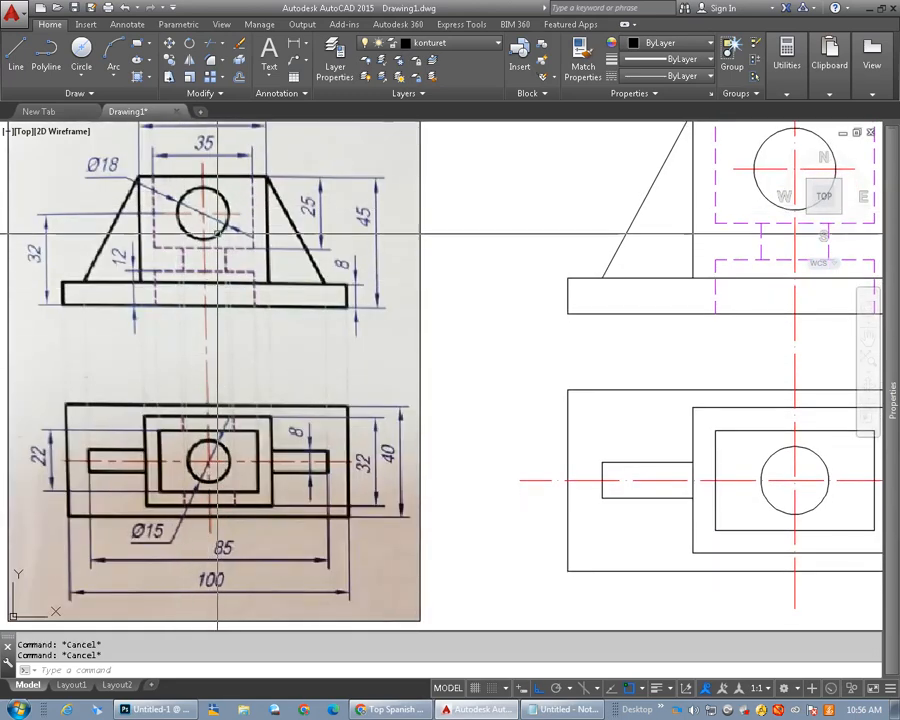
{"action": "scroll", "coordinate": [241, 342], "scroll_direction": "down", "scroll_amount": 2}
{"action": "middle_click_drag", "start_coordinate": [367, 379], "coordinate": [341, 390]}
{"action": "left_click", "coordinate": [16, 50]}
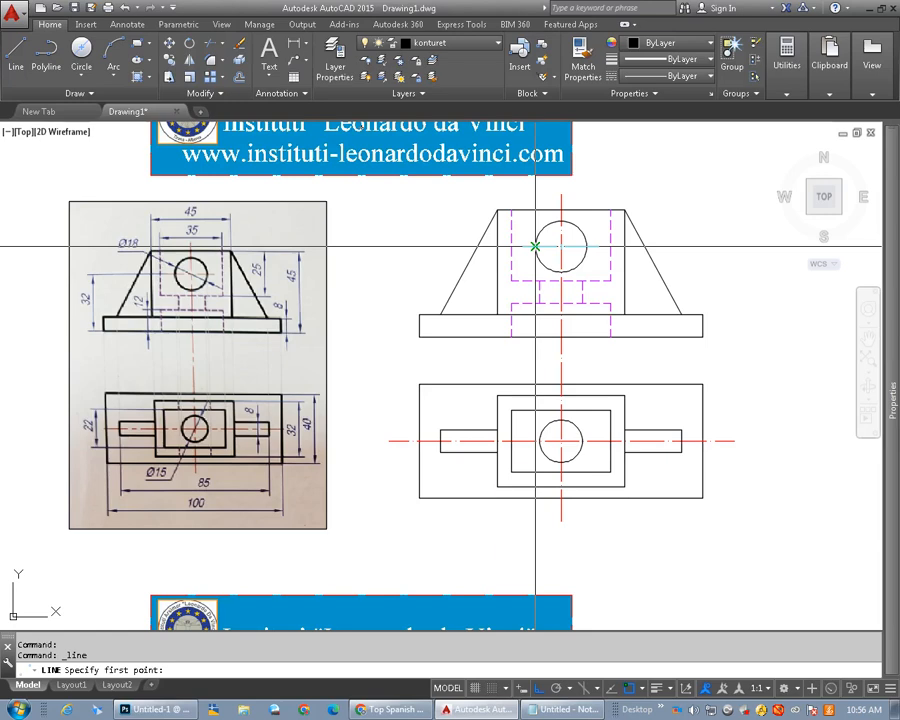
{"action": "left_click", "coordinate": [535, 246]}
{"action": "right_click", "coordinate": [535, 517]}
{"action": "left_click", "coordinate": [548, 526]}
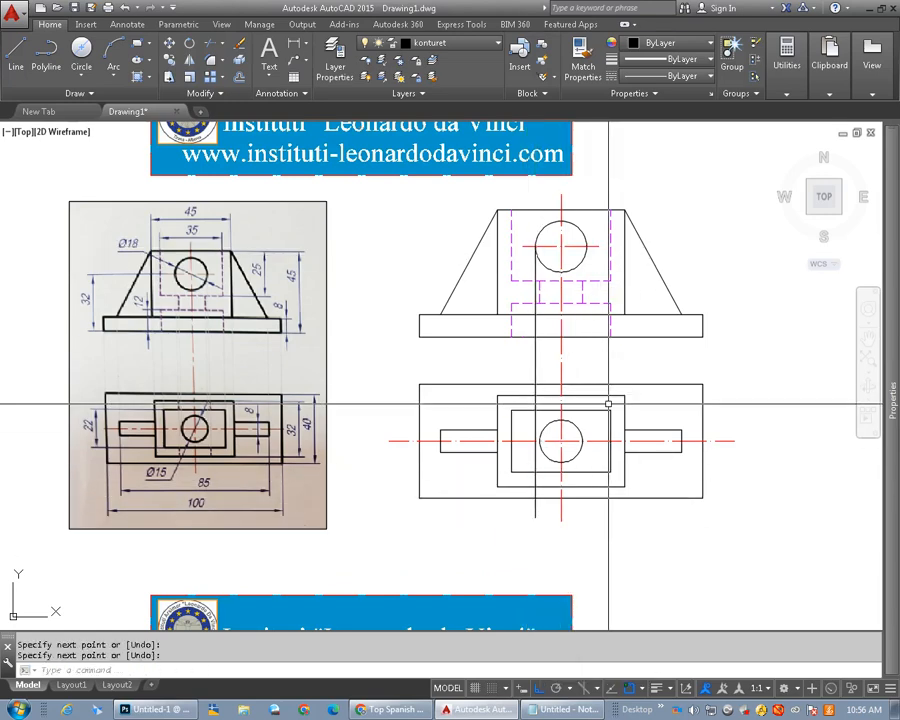
{"action": "left_click", "coordinate": [18, 52]}
{"action": "left_click", "coordinate": [583, 246]}
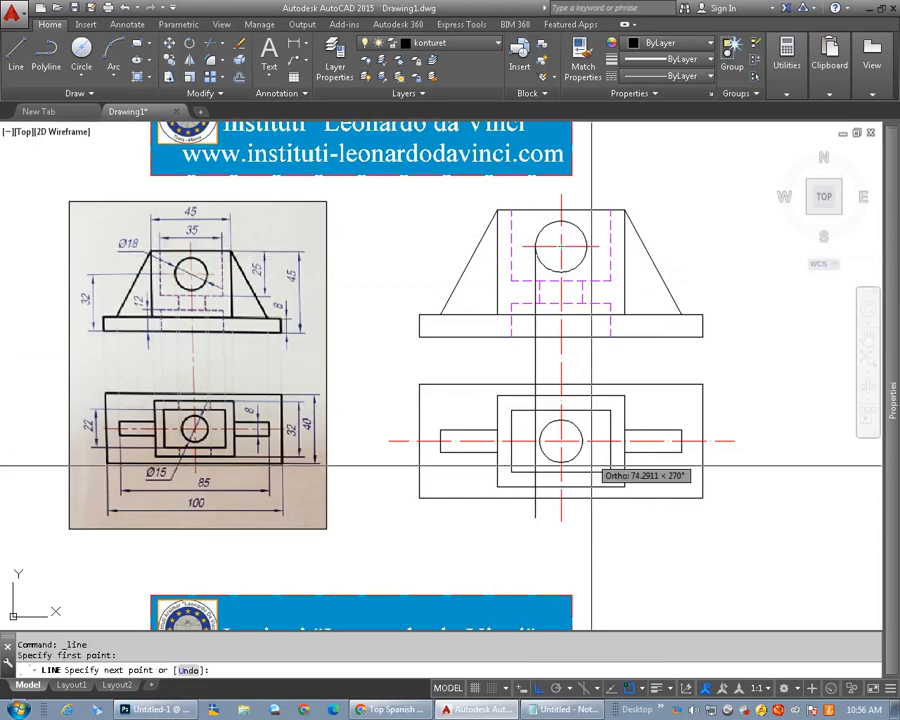
{"action": "right_click", "coordinate": [593, 523]}
{"action": "left_click", "coordinate": [603, 531]}
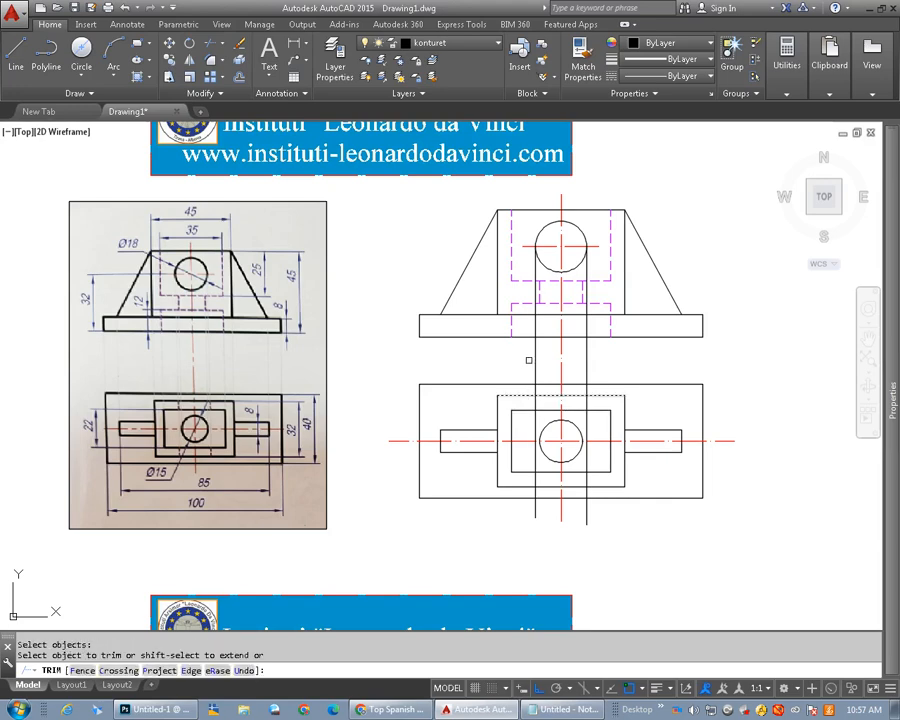
Trim both projection lines so only the segments between the block outline and the recess remain in the top view
{"action": "key", "text": "Return"}
{"action": "key", "text": "Return"}
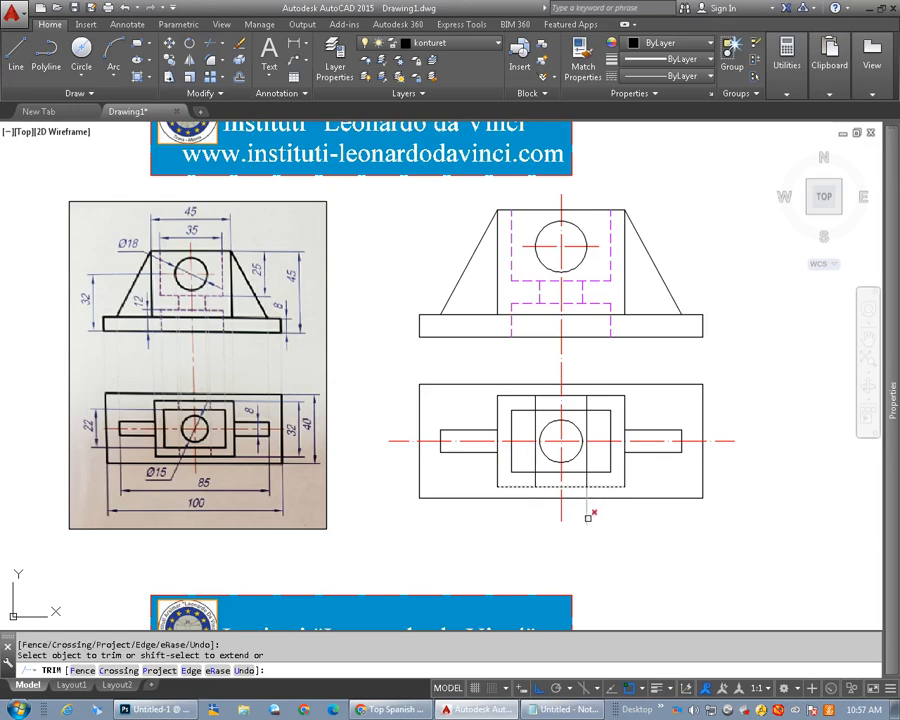
{"action": "key", "text": "Return"}
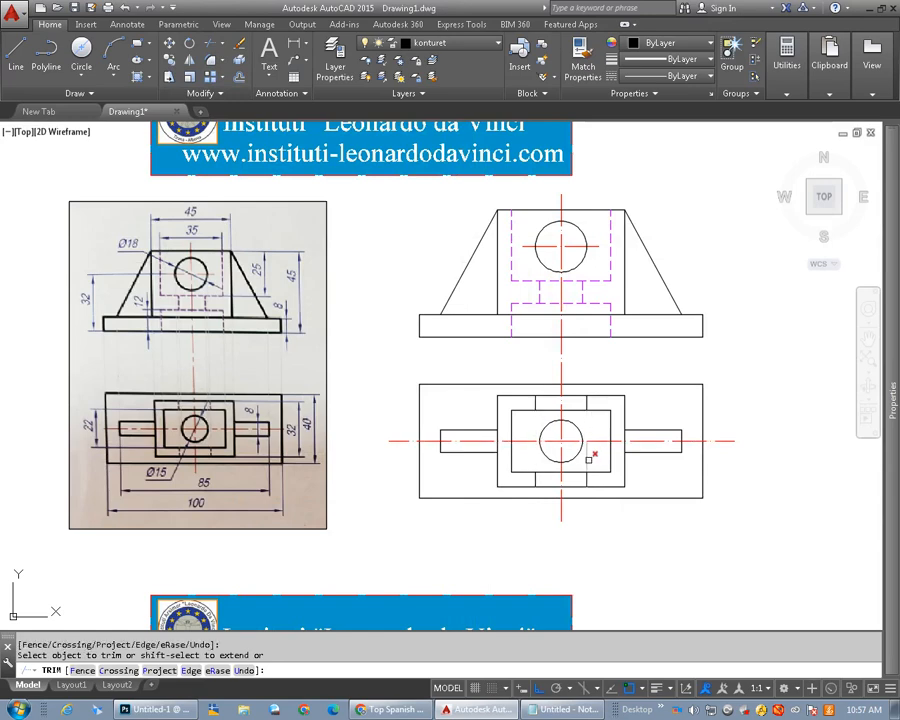
{"action": "key", "text": "Escape"}
Assign the four short hole-edge segments in the top view to the vpd layer
{"action": "left_click", "coordinate": [586, 400]}
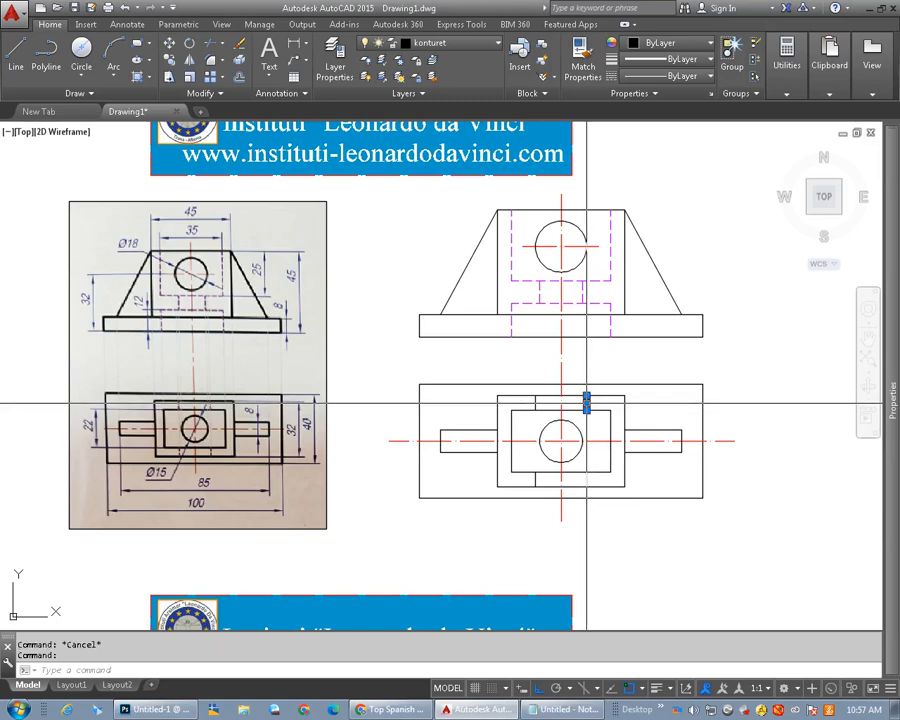
{"action": "left_click", "coordinate": [536, 402]}
{"action": "left_click", "coordinate": [535, 480]}
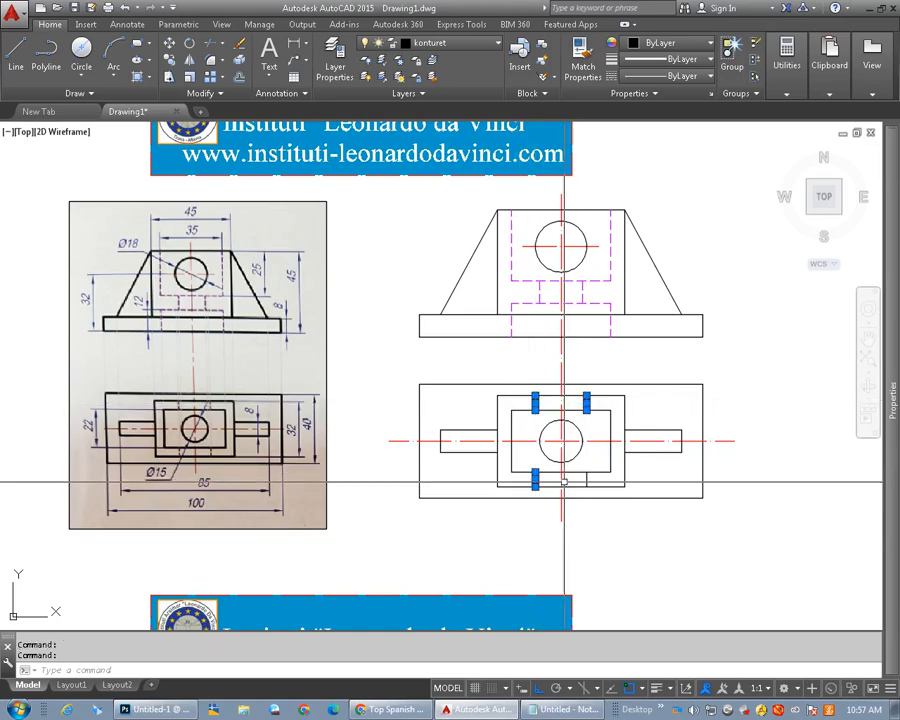
{"action": "left_click", "coordinate": [589, 478]}
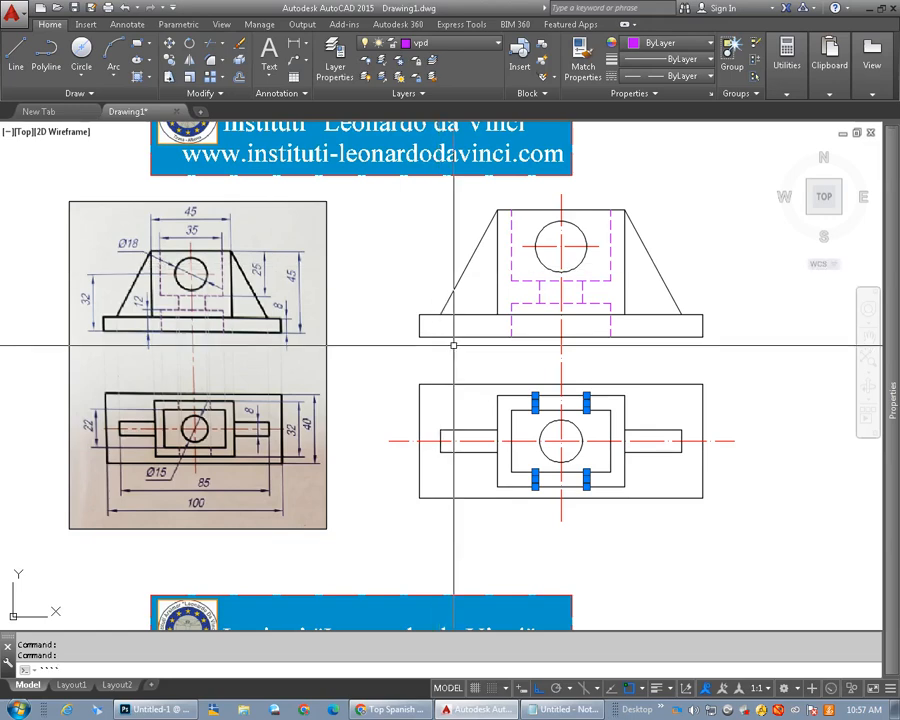
{"action": "key", "text": "Escape"}
{"action": "key", "text": "Escape"}
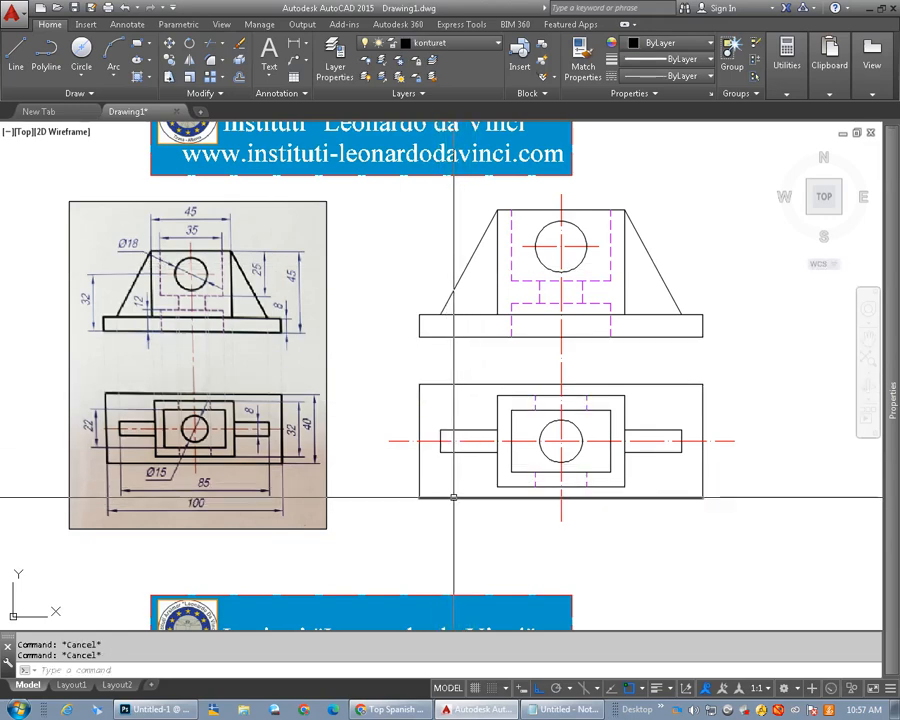
Add a horizontal linear dimension for the plate's overall length below the top view
{"action": "middle_click_drag", "start_coordinate": [454, 495], "coordinate": [454, 507]}
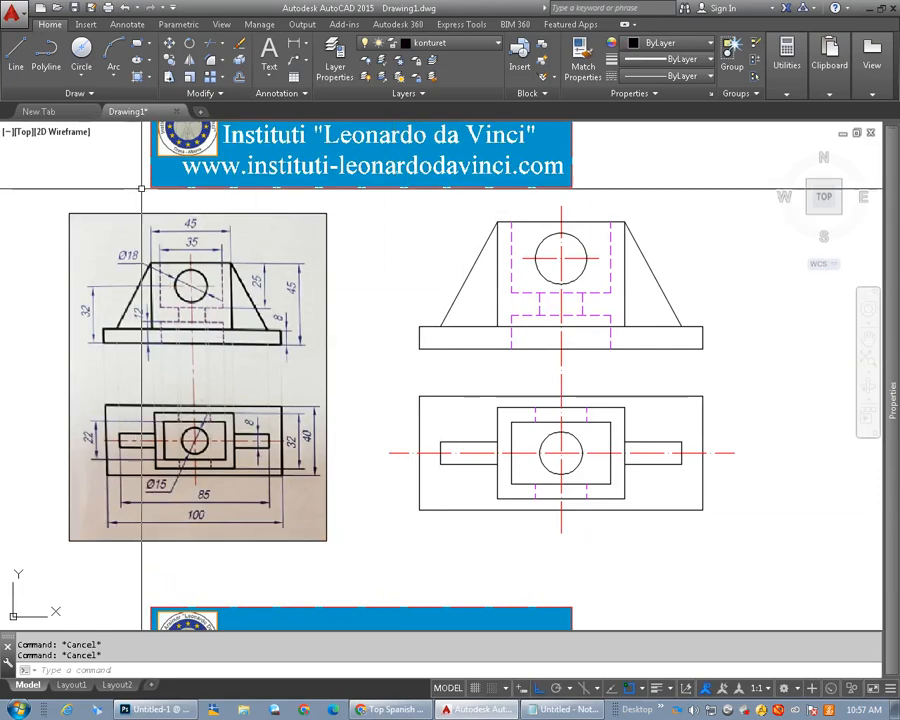
{"action": "left_click", "coordinate": [308, 43]}
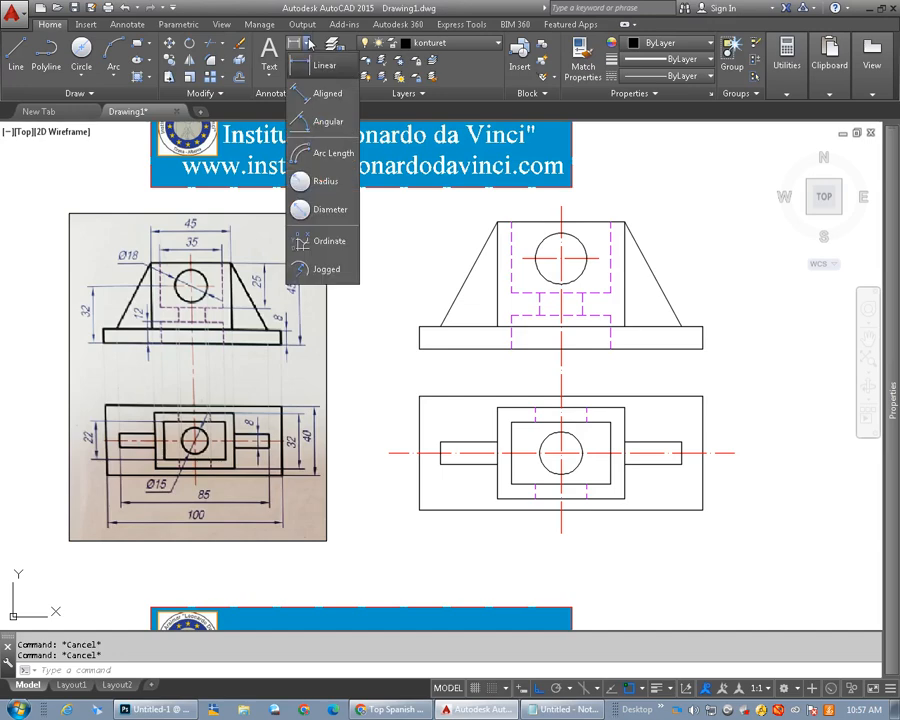
{"action": "left_click", "coordinate": [57, 188]}
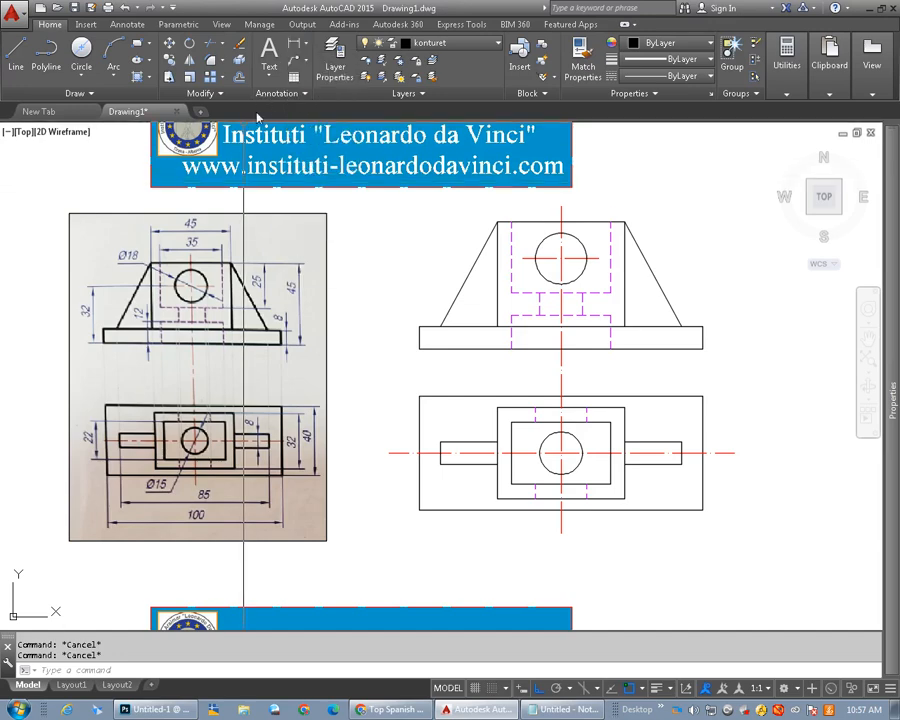
{"action": "left_click", "coordinate": [309, 45]}
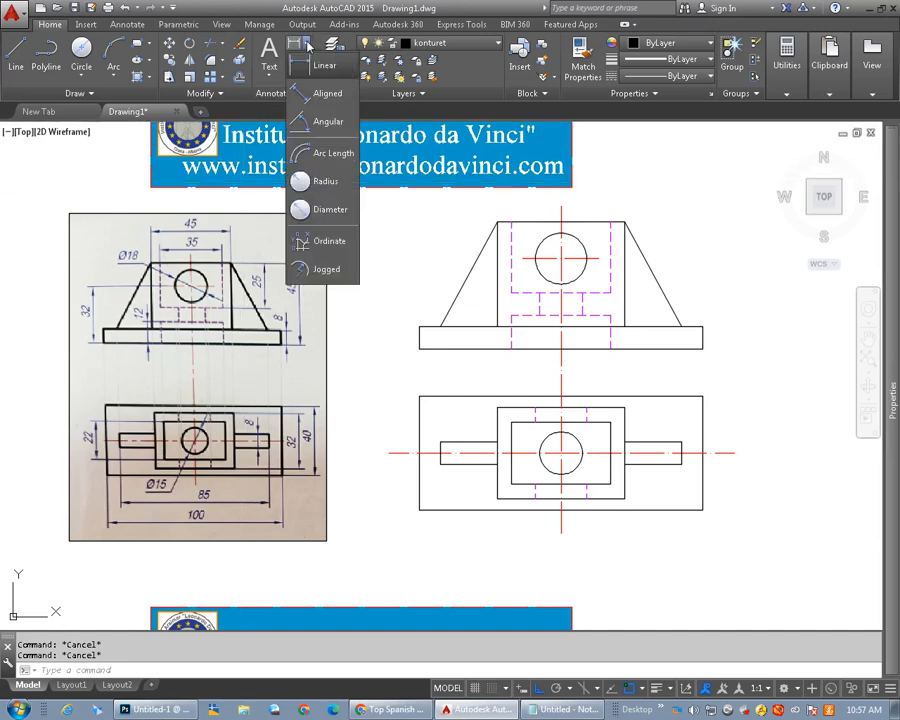
{"action": "left_click", "coordinate": [323, 72]}
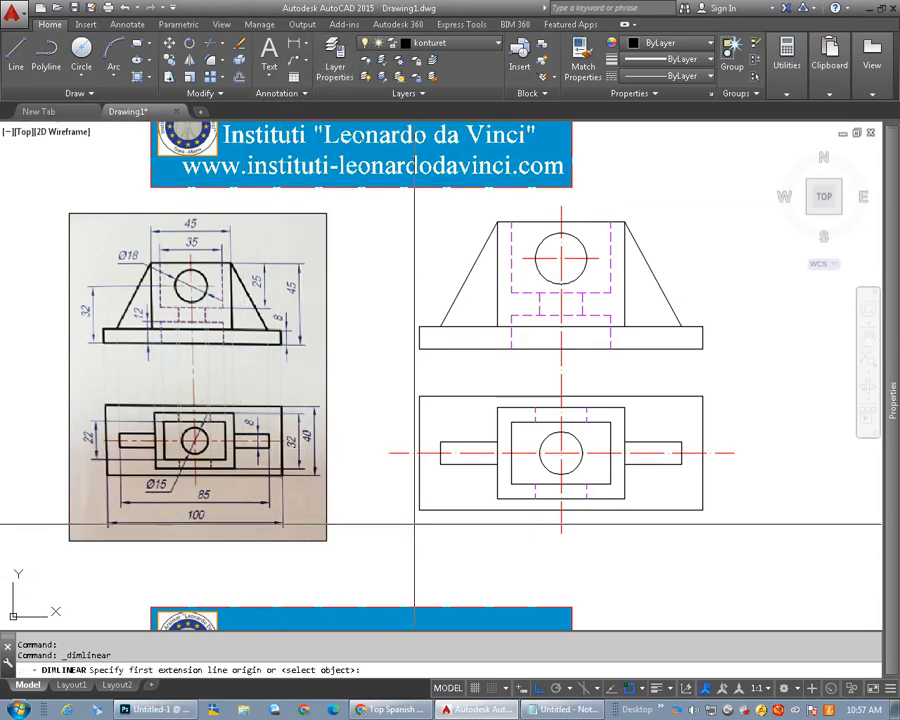
{"action": "left_click", "coordinate": [419, 510]}
{"action": "left_click", "coordinate": [702, 510]}
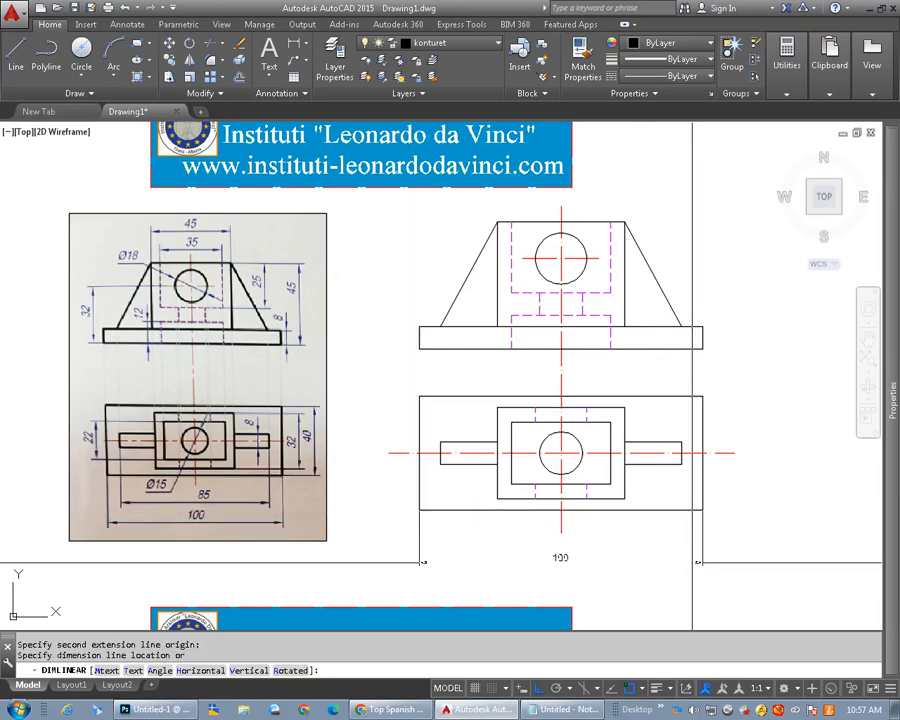
{"action": "left_click", "coordinate": [693, 562]}
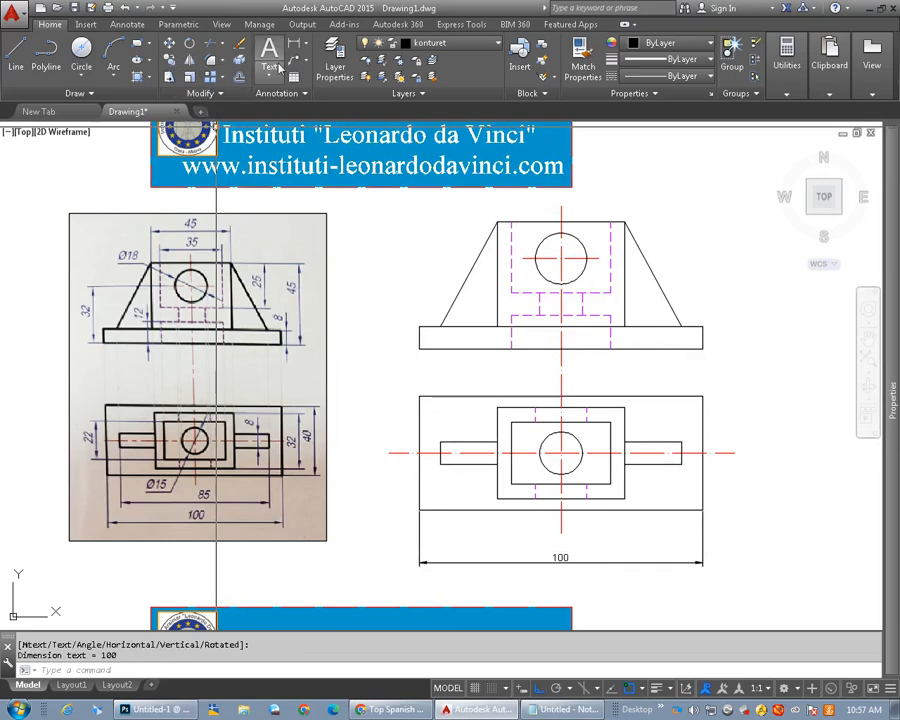
Dimension the distance between the ribs' outer ends in the top view, placing it just above the overall length dimension
{"action": "left_click", "coordinate": [295, 45]}
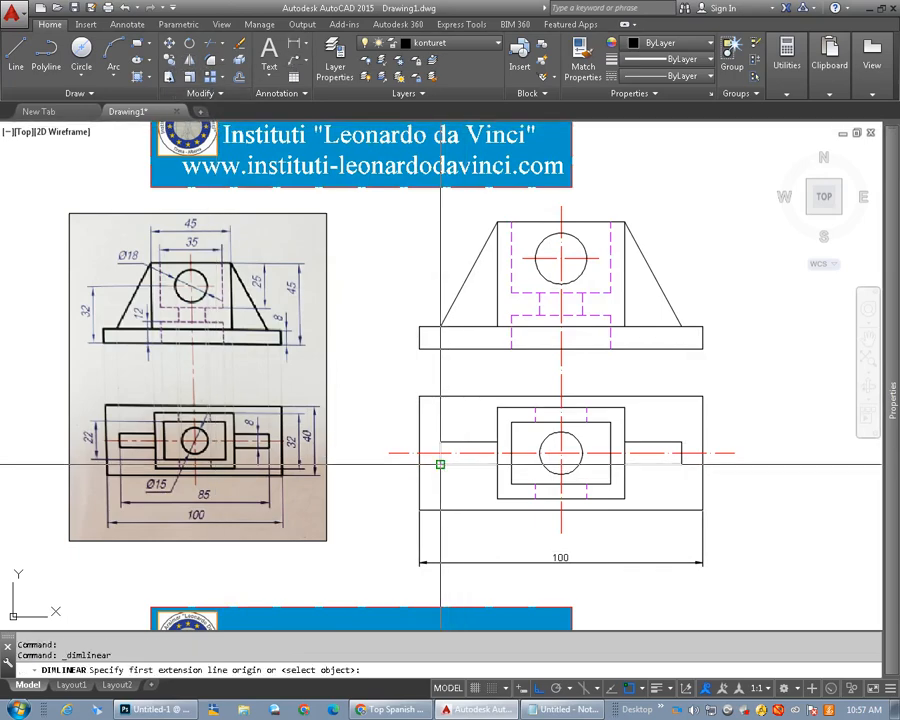
{"action": "left_click", "coordinate": [440, 463]}
{"action": "left_click", "coordinate": [681, 463]}
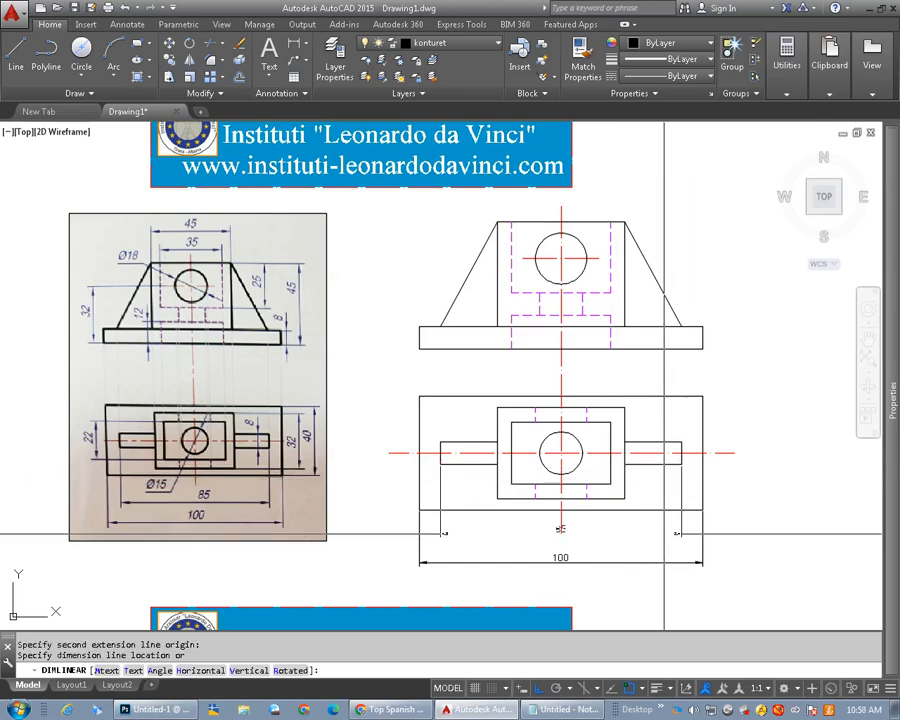
{"action": "left_click", "coordinate": [664, 545]}
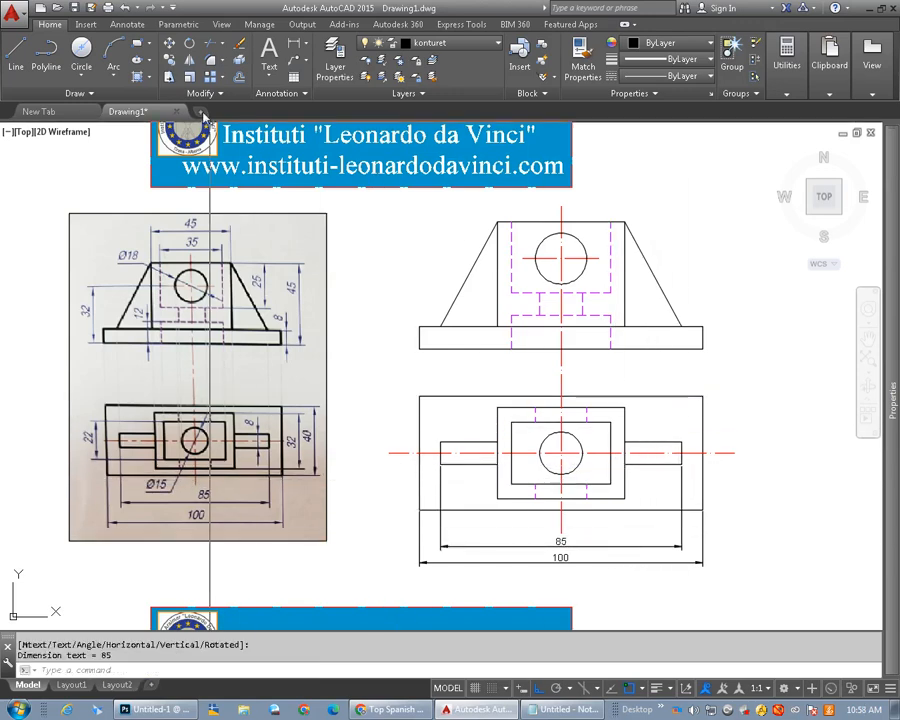
Add a vertical linear dimension for the central block's depth, placed just outside the top view's right plate edge
{"action": "left_click", "coordinate": [298, 45]}
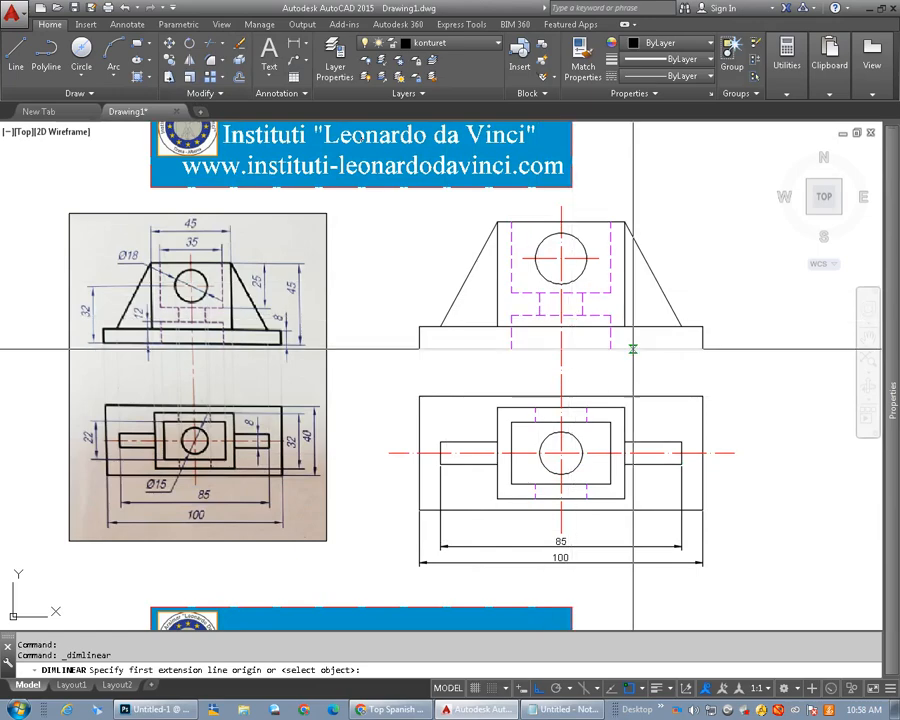
{"action": "left_click", "coordinate": [624, 408]}
{"action": "left_click", "coordinate": [624, 493]}
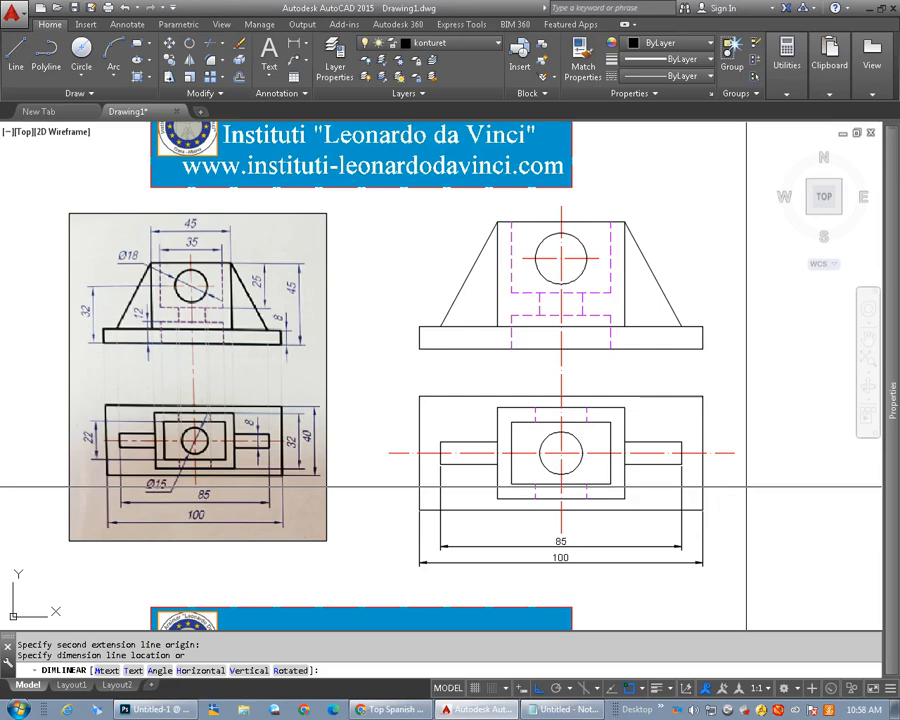
{"action": "left_click", "coordinate": [726, 456]}
Shorten the right end of the top view's horizontal centre line to the plate's right edge, clear of the depth dimension
{"action": "middle_click_drag", "start_coordinate": [726, 456], "coordinate": [703, 453]}
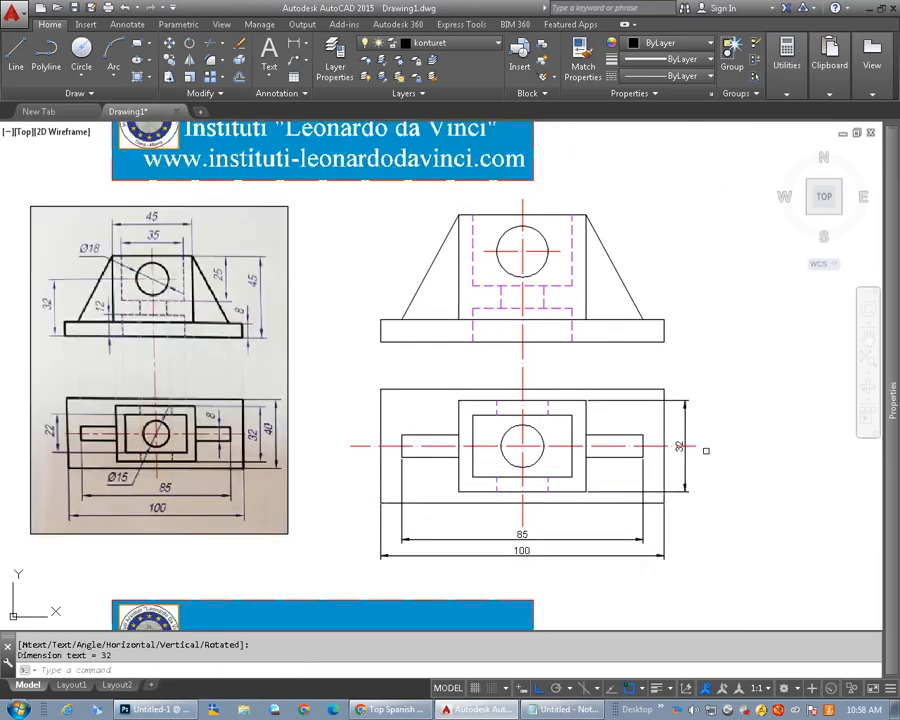
{"action": "left_click", "coordinate": [680, 445]}
{"action": "left_click", "coordinate": [696, 445]}
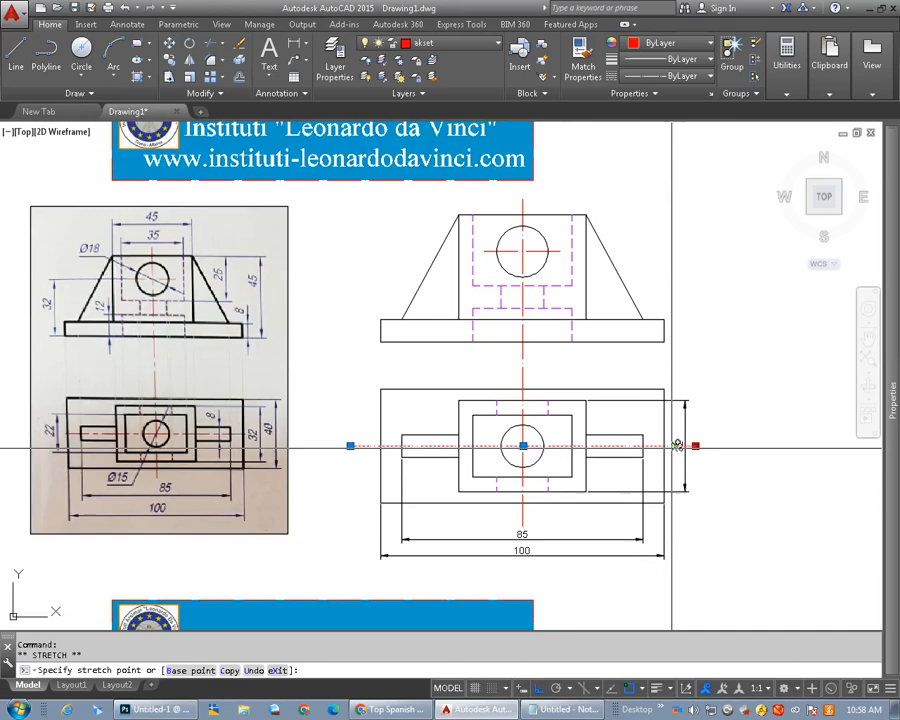
{"action": "left_click", "coordinate": [664, 445]}
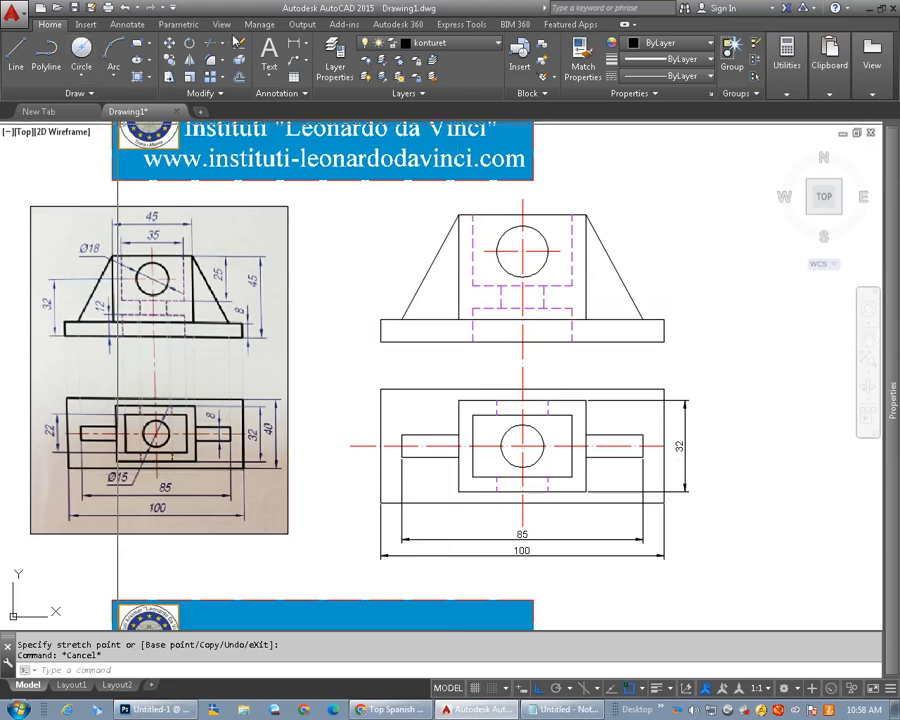
Add a vertical linear dimension for the base plate's depth in the top view, placed outside the central block's depth dimension
{"action": "left_click", "coordinate": [296, 49]}
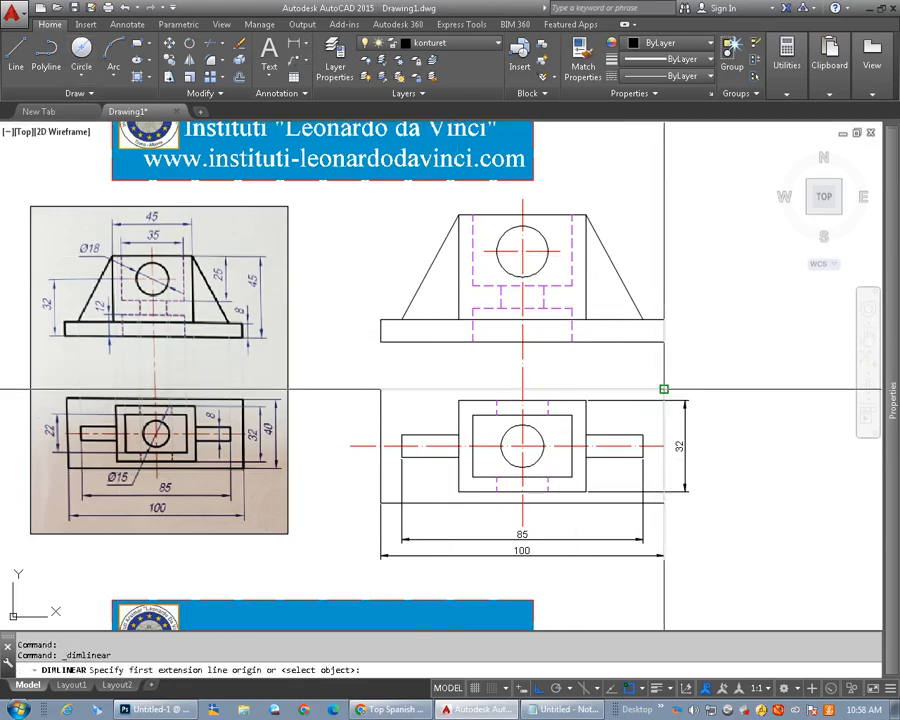
{"action": "left_click", "coordinate": [664, 389]}
{"action": "left_click", "coordinate": [660, 503]}
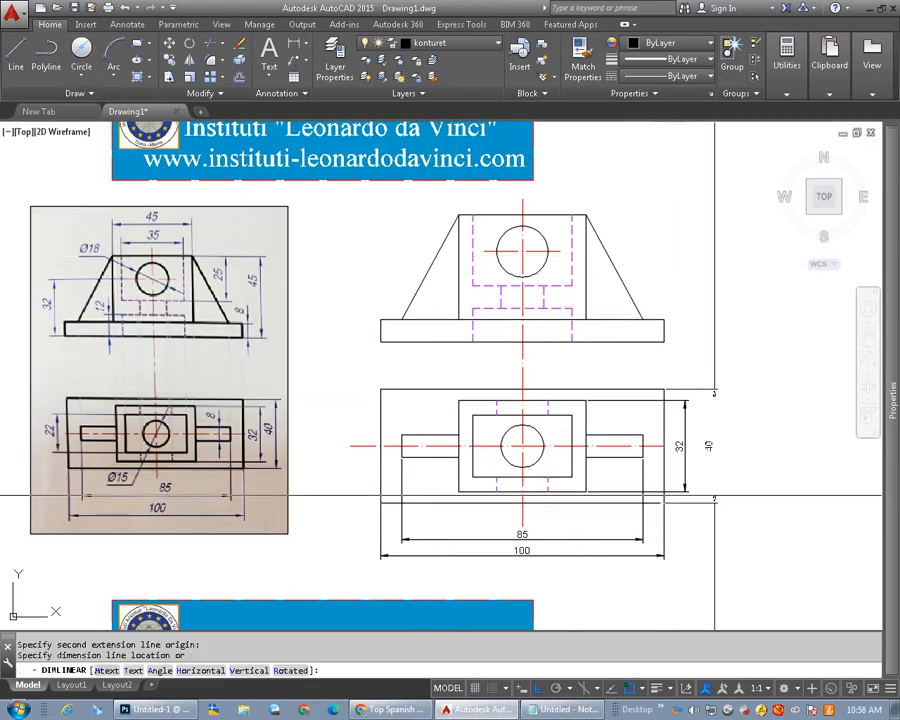
{"action": "left_click", "coordinate": [715, 494]}
{"action": "middle_click_drag", "start_coordinate": [599, 450], "coordinate": [624, 454]}
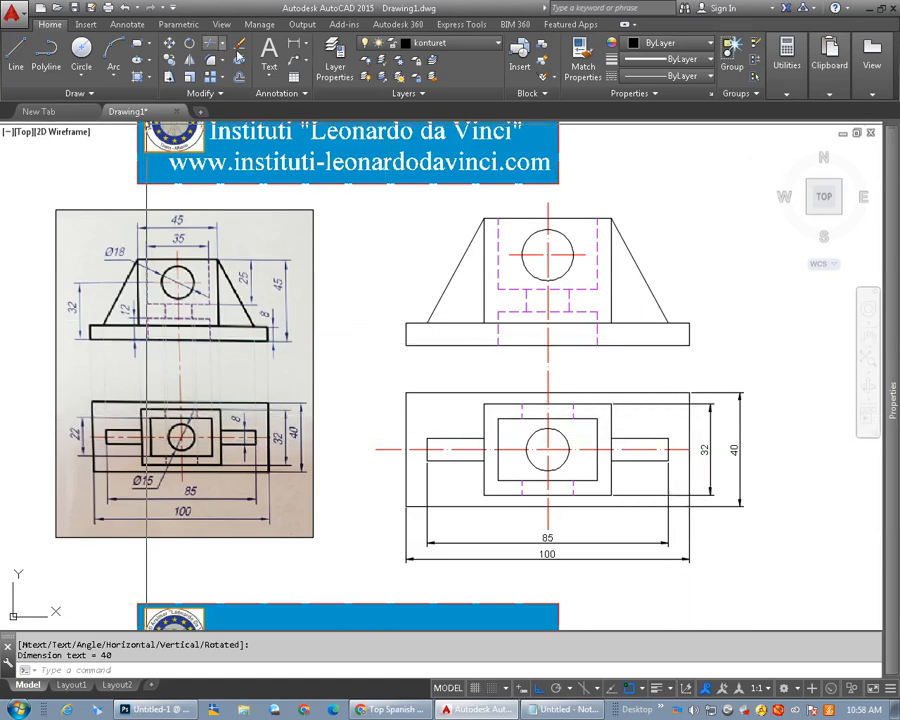
Add a diameter dimension to the front view's circular hole, with its text to the upper left of the circle
{"action": "left_click", "coordinate": [307, 45]}
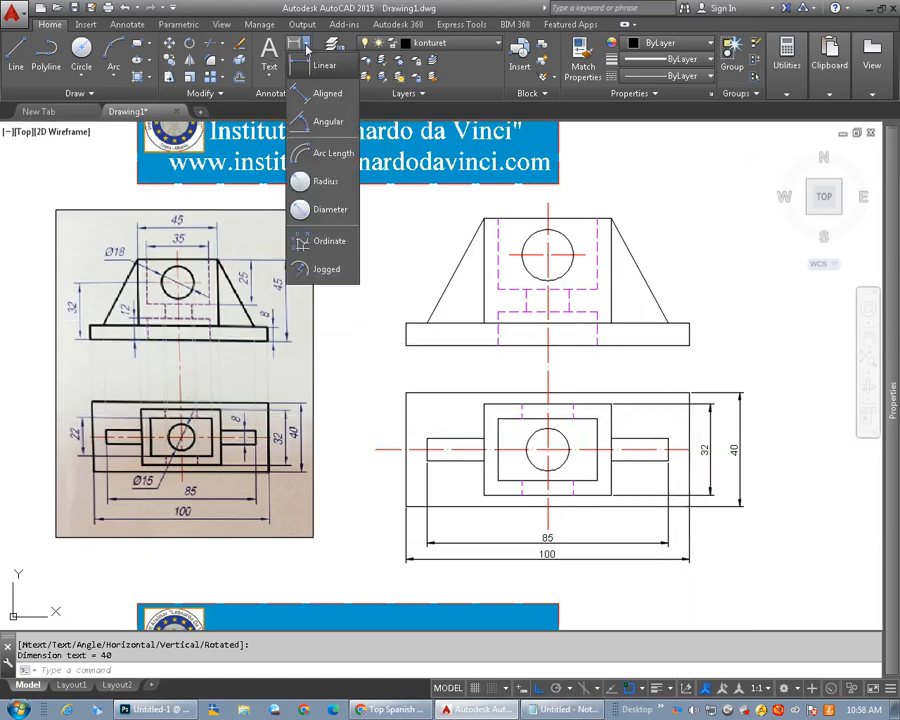
{"action": "left_click", "coordinate": [325, 212]}
{"action": "left_click", "coordinate": [533, 236]}
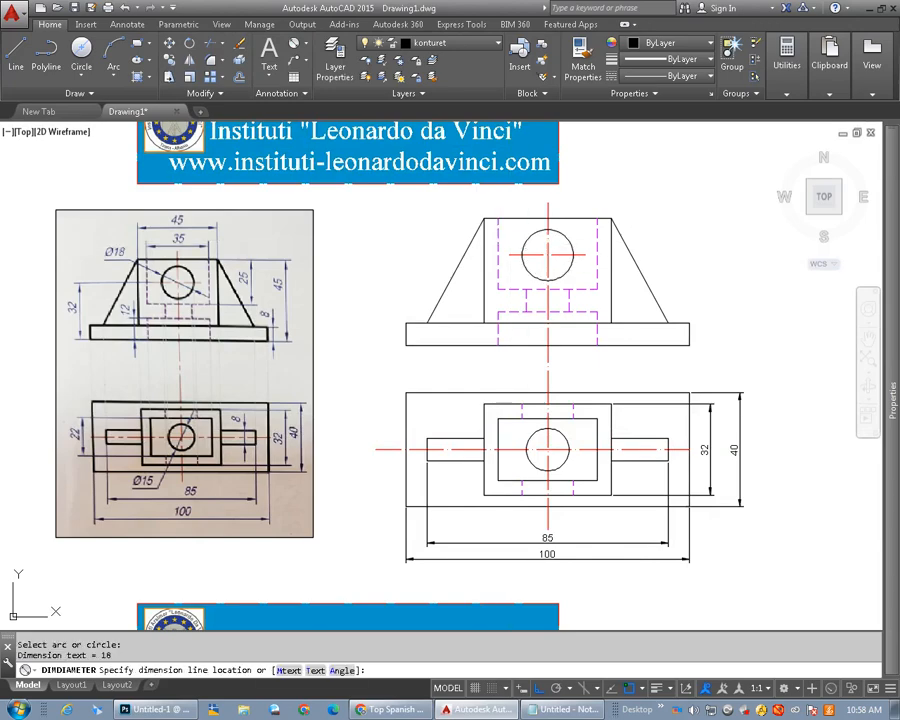
{"action": "left_click", "coordinate": [511, 243]}
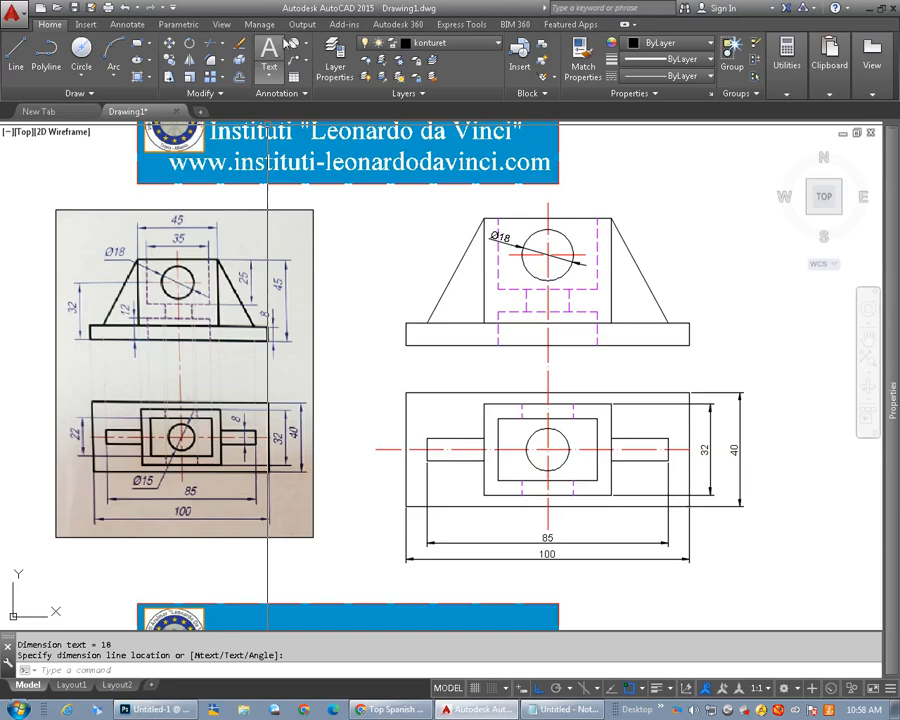
Add a horizontal linear dimension for the hidden pocket's width just above the front view
{"action": "left_click", "coordinate": [307, 45]}
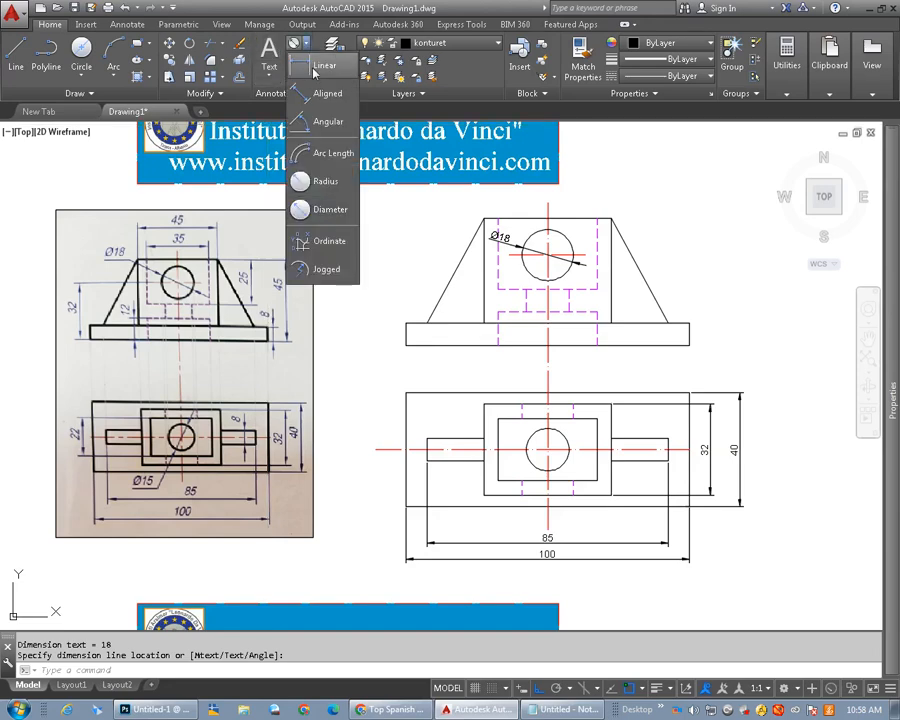
{"action": "left_click", "coordinate": [314, 68]}
{"action": "middle_click_drag", "start_coordinate": [445, 221], "coordinate": [442, 234]}
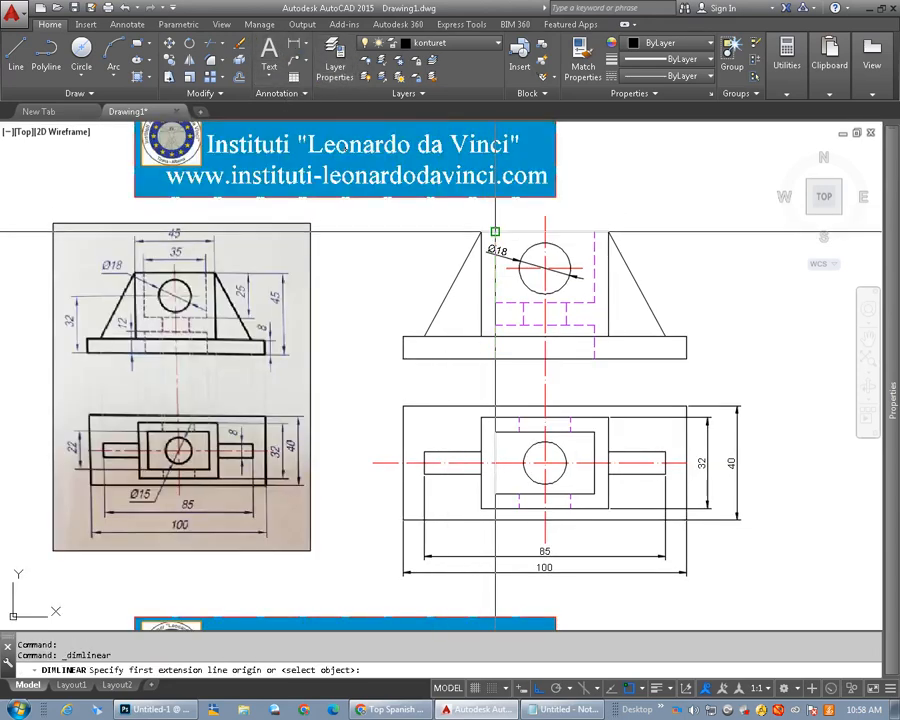
{"action": "left_click", "coordinate": [495, 231]}
{"action": "left_click", "coordinate": [595, 231]}
{"action": "left_click", "coordinate": [548, 213]}
{"action": "middle_click_drag", "start_coordinate": [550, 237], "coordinate": [541, 254]}
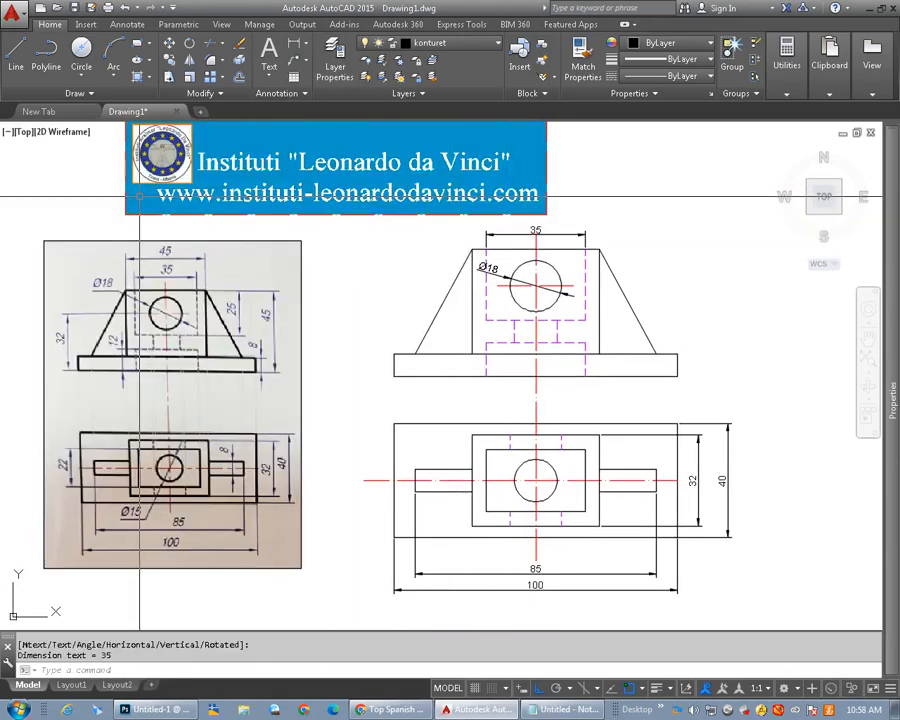
Dimension the central block's width in the front view, placing it just above the pocket width dimension
{"action": "left_click", "coordinate": [290, 47]}
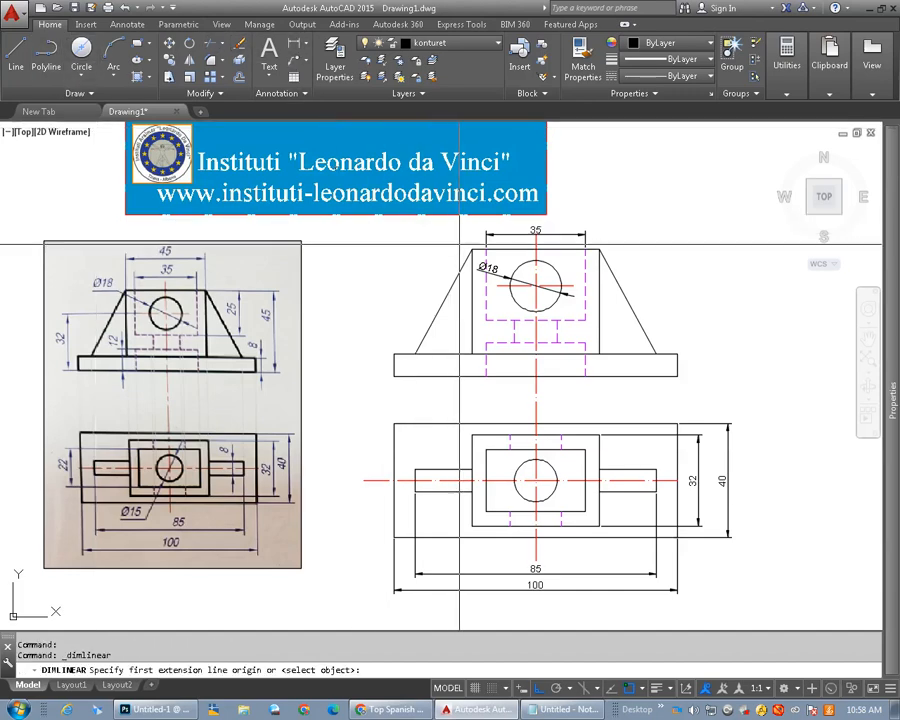
{"action": "left_click", "coordinate": [473, 250]}
{"action": "left_click", "coordinate": [599, 250]}
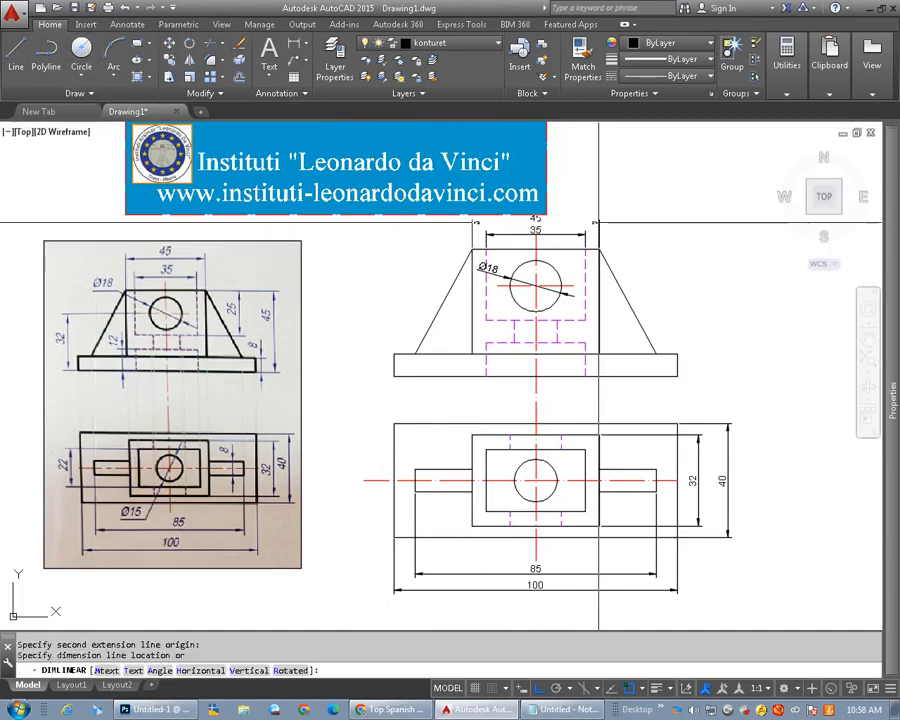
{"action": "left_click", "coordinate": [598, 225]}
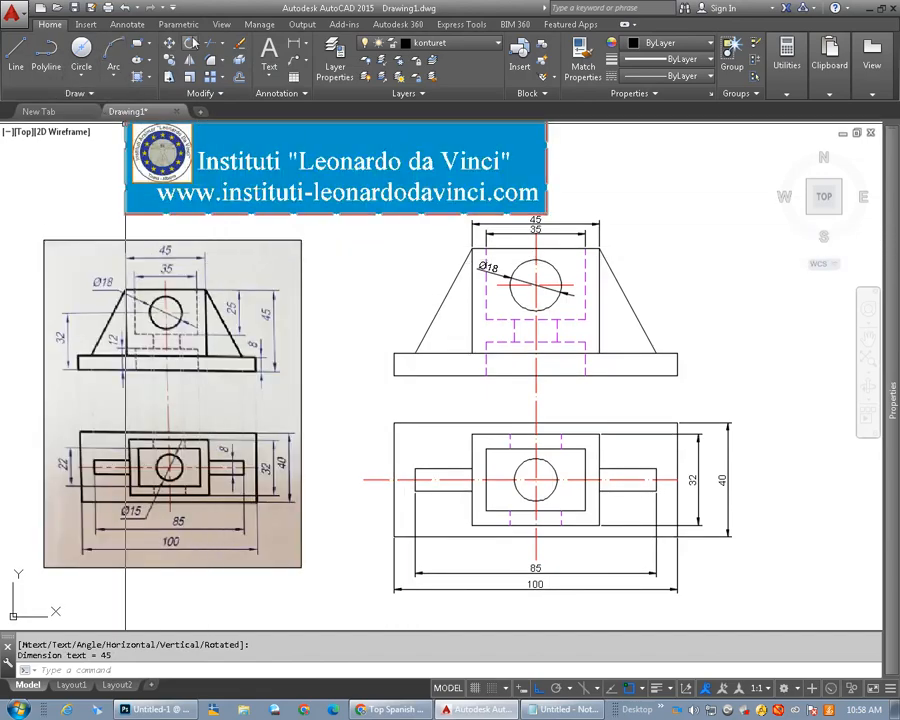
Add a vertical linear dimension from the block's top edge to the hidden pocket's floor, right of the front view's block
{"action": "left_click", "coordinate": [296, 45]}
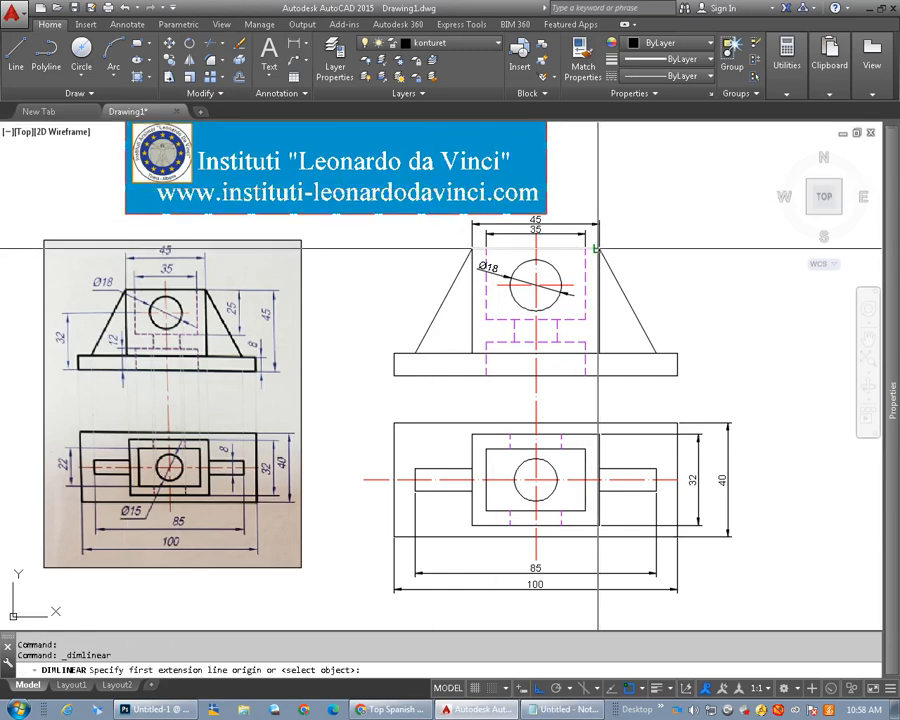
{"action": "left_click", "coordinate": [597, 249]}
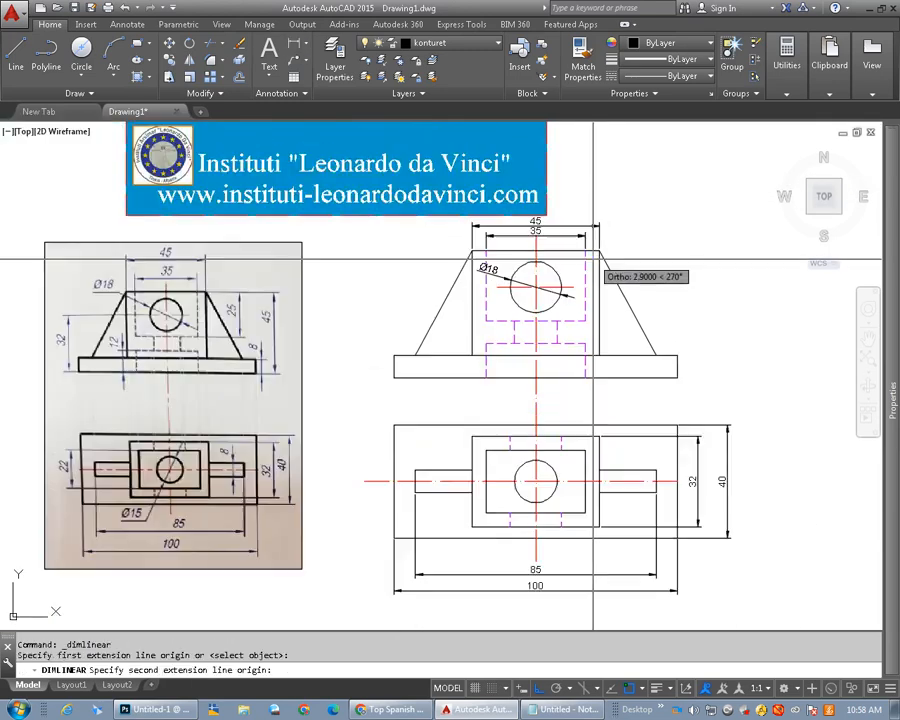
{"action": "left_click", "coordinate": [585, 318]}
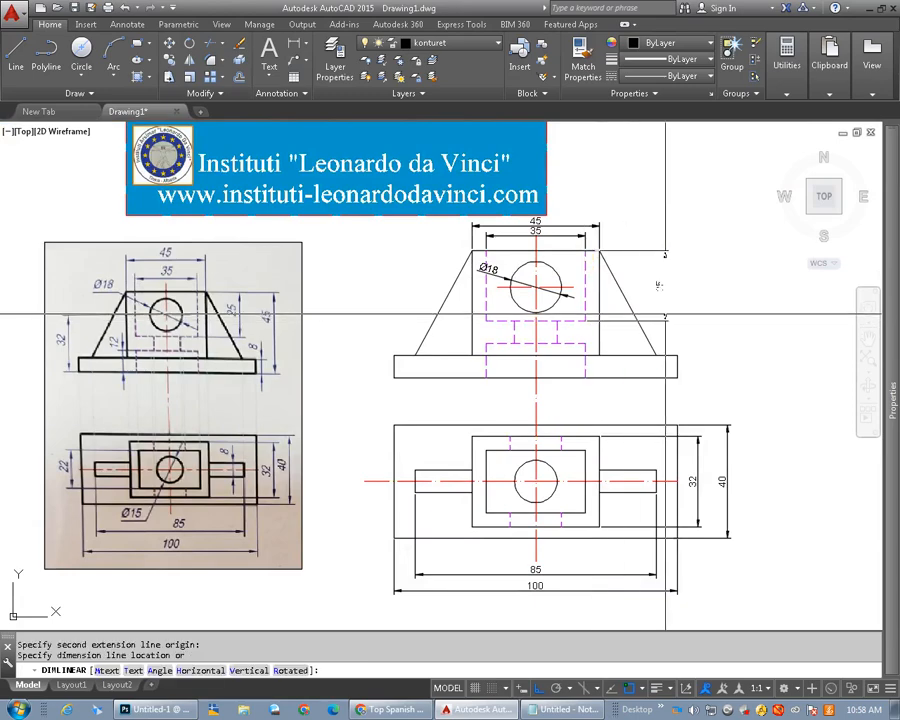
{"action": "left_click", "coordinate": [665, 316]}
{"action": "middle_click_drag", "start_coordinate": [557, 358], "coordinate": [557, 349]}
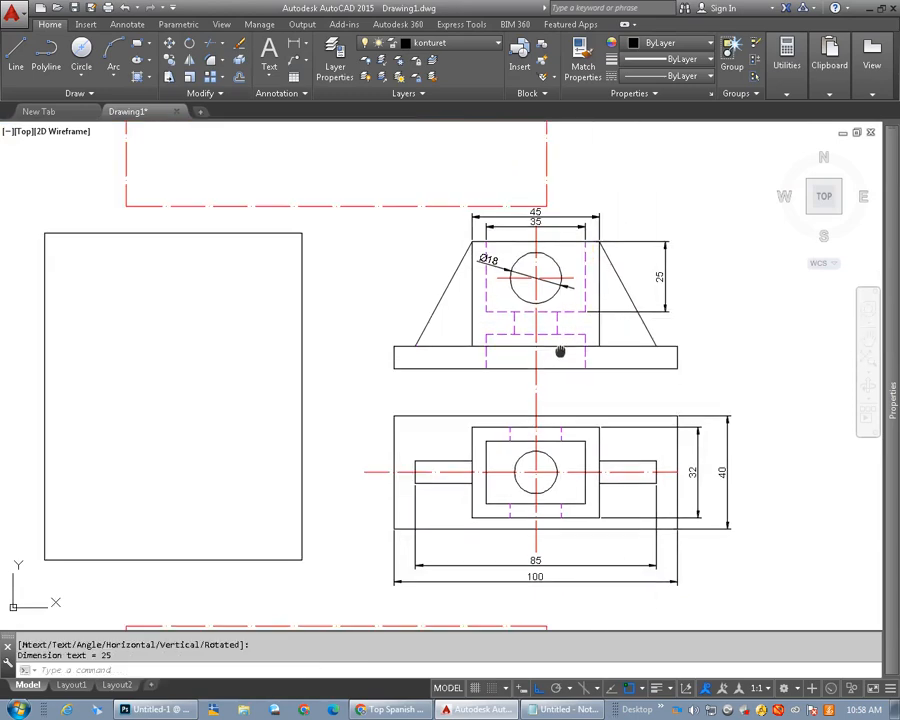
Add a vertical linear dimension for the base plate's thickness, just outside the front view's right edge
{"action": "right_click", "coordinate": [689, 238]}
{"action": "left_click", "coordinate": [730, 249]}
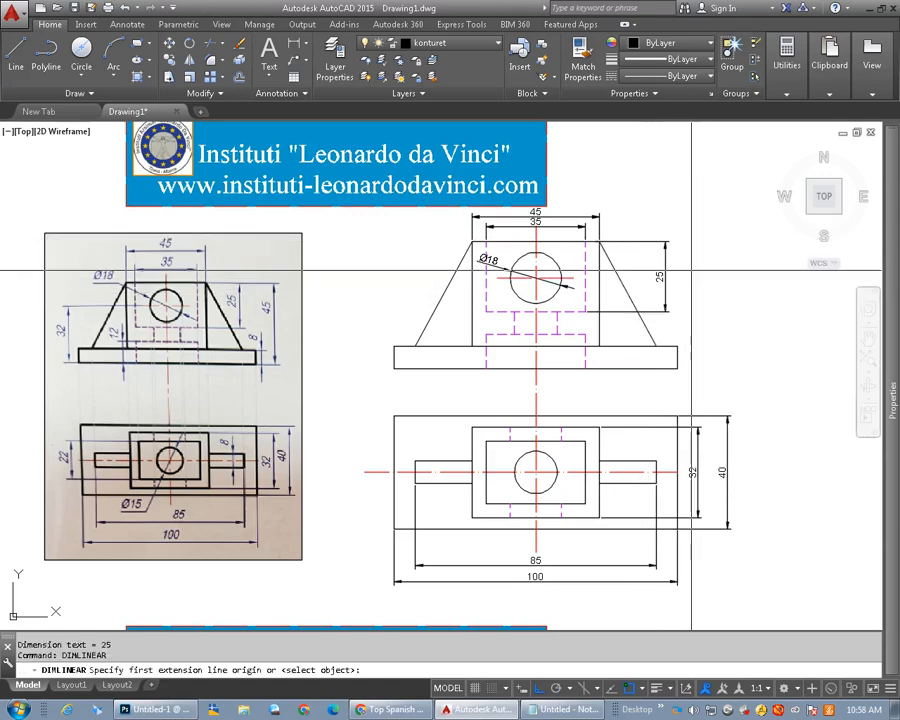
{"action": "left_click", "coordinate": [677, 346]}
{"action": "left_click", "coordinate": [677, 368]}
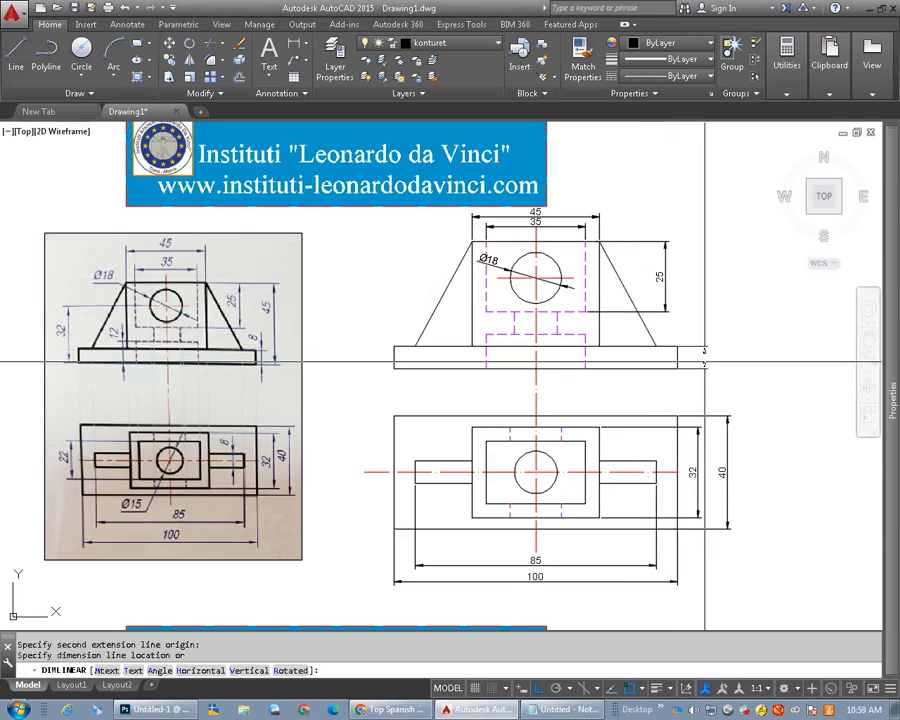
{"action": "left_click", "coordinate": [707, 355]}
Add a vertical linear dimension for the height of the hidden bottom recess, just left of the block in the front view
{"action": "right_click", "coordinate": [701, 304]}
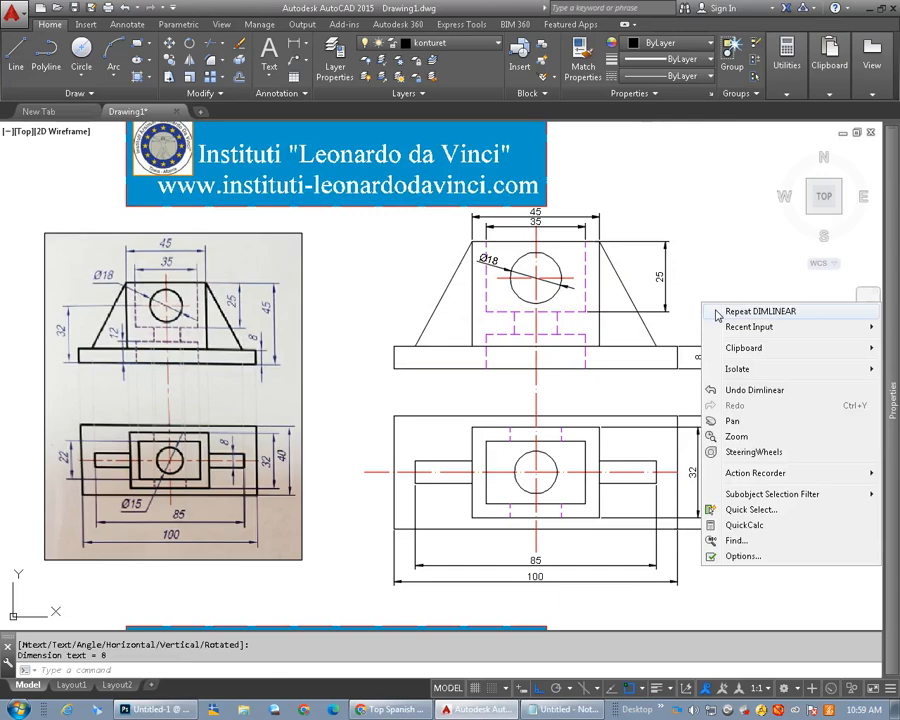
{"action": "left_click", "coordinate": [738, 312]}
{"action": "left_click", "coordinate": [472, 346]}
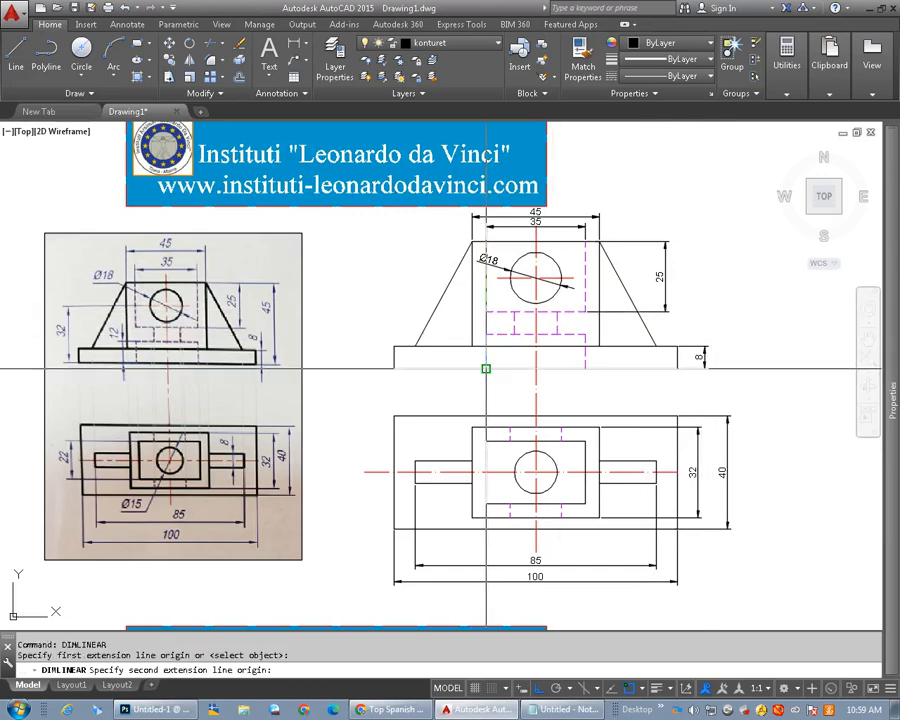
{"action": "left_click", "coordinate": [472, 368]}
{"action": "left_click", "coordinate": [459, 362]}
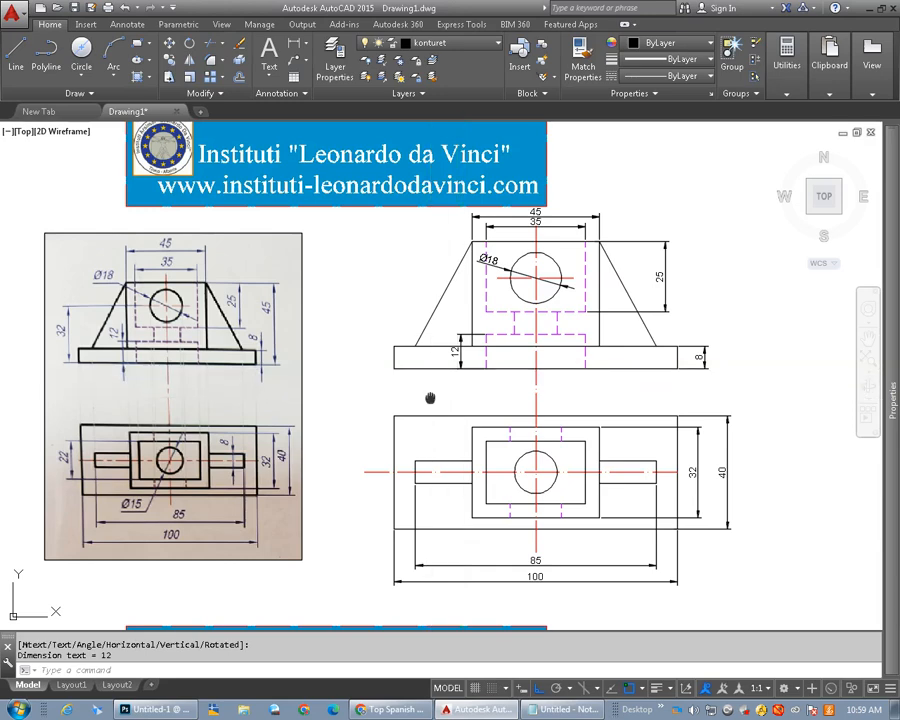
Dimension the hole centre's height above the plate's underside, placing it left of the front view
{"action": "right_click", "coordinate": [382, 297]}
{"action": "left_click", "coordinate": [424, 305]}
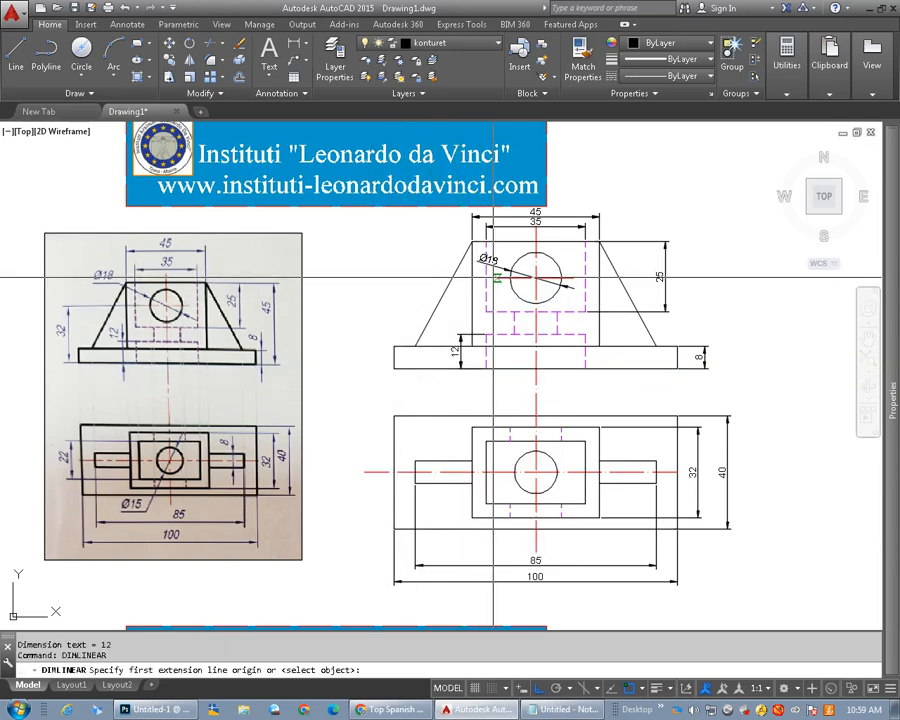
{"action": "left_click", "coordinate": [496, 278]}
{"action": "left_click", "coordinate": [394, 369]}
{"action": "left_click", "coordinate": [372, 320]}
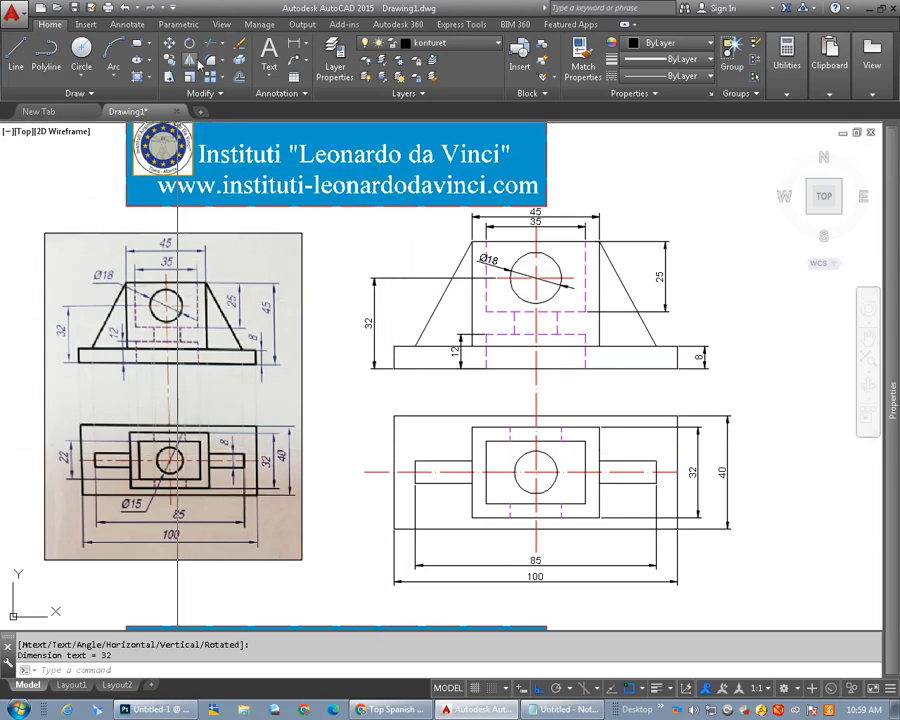
Add a diameter dimension to the top view's central hole, with its text to the lower left of the circle
{"action": "left_click", "coordinate": [306, 45]}
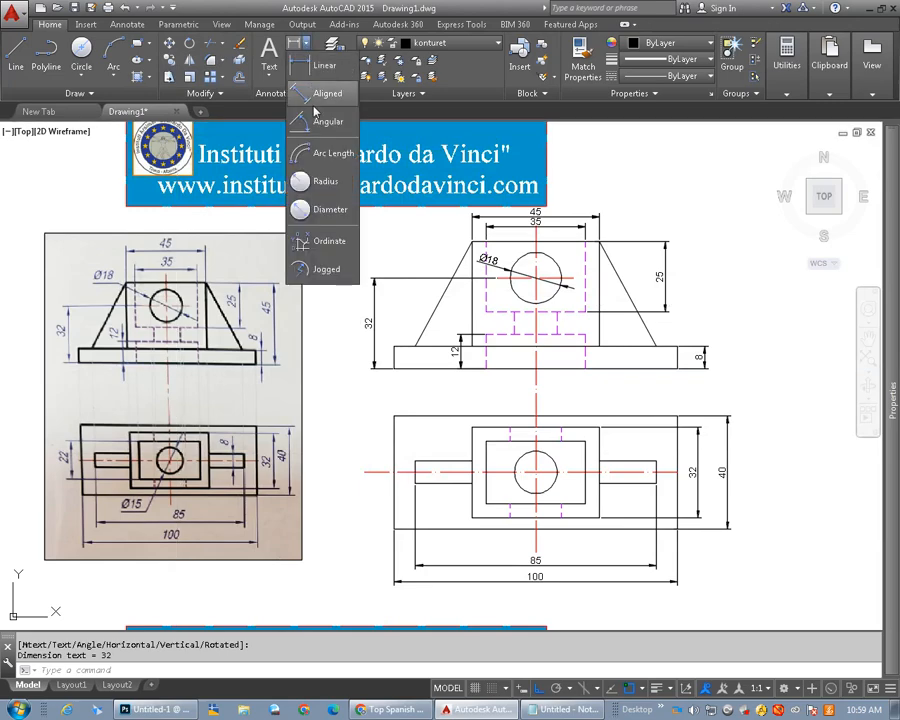
{"action": "left_click", "coordinate": [320, 206]}
{"action": "left_click", "coordinate": [516, 458]}
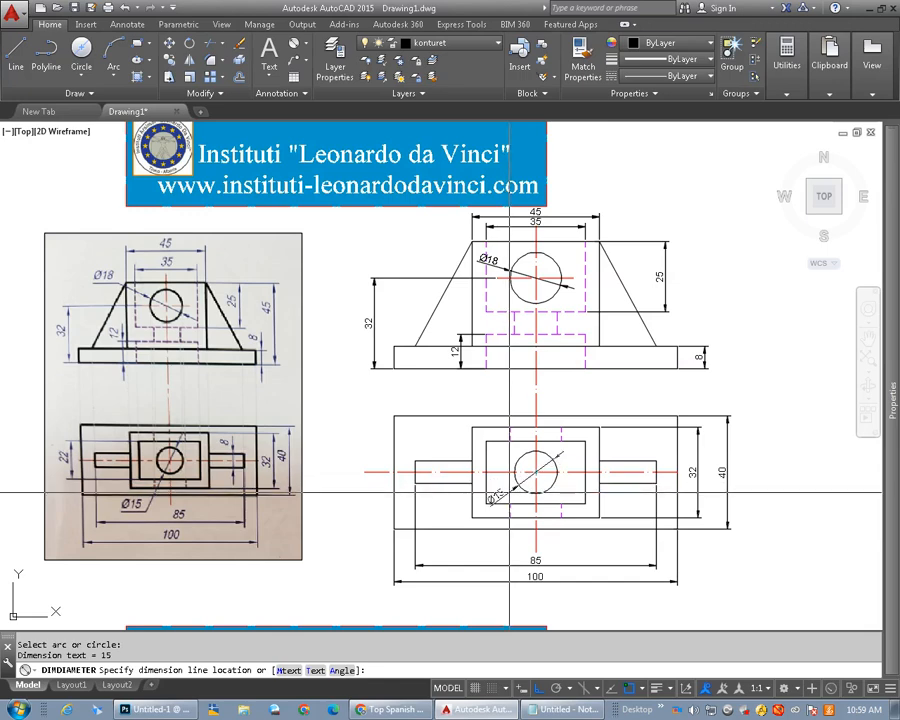
{"action": "left_click", "coordinate": [510, 492]}
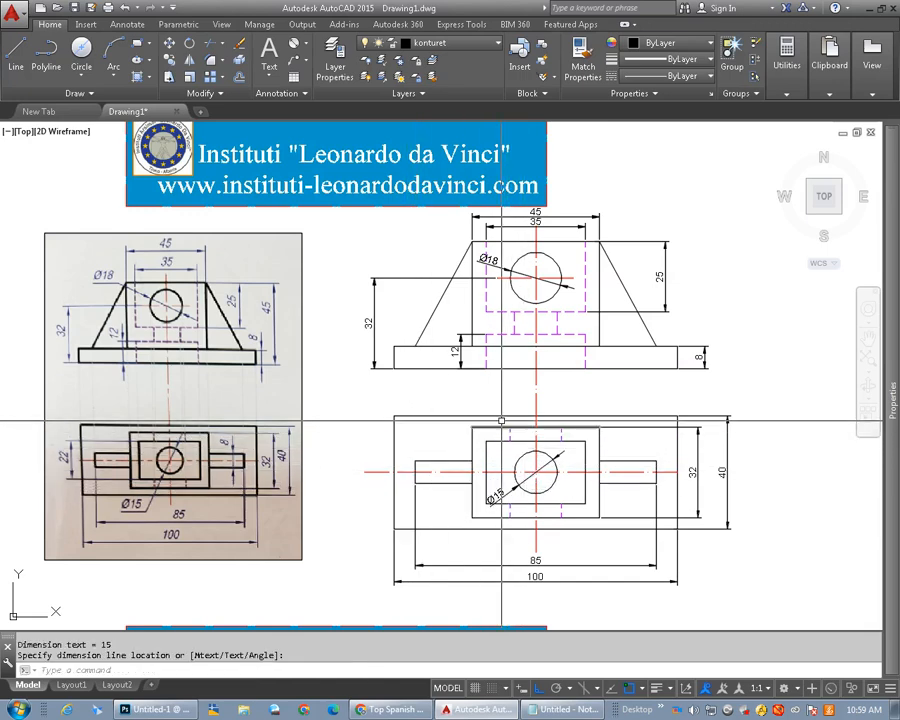
Add a vertical linear dimension for the right rib's thickness, placed inside the rib in the top view
{"action": "left_click", "coordinate": [224, 44]}
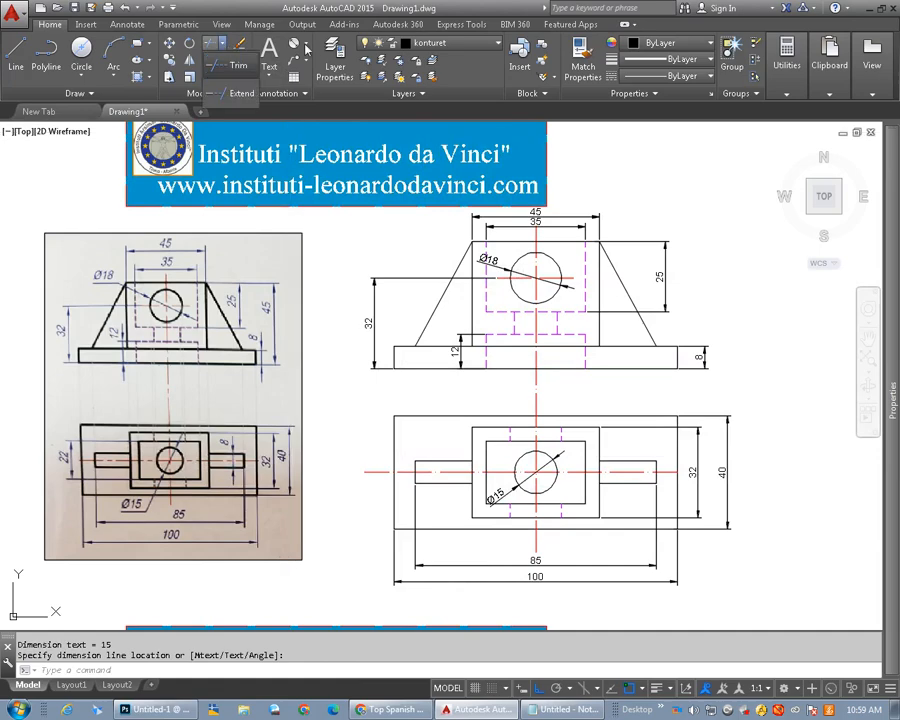
{"action": "left_click", "coordinate": [305, 45]}
{"action": "left_click", "coordinate": [312, 64]}
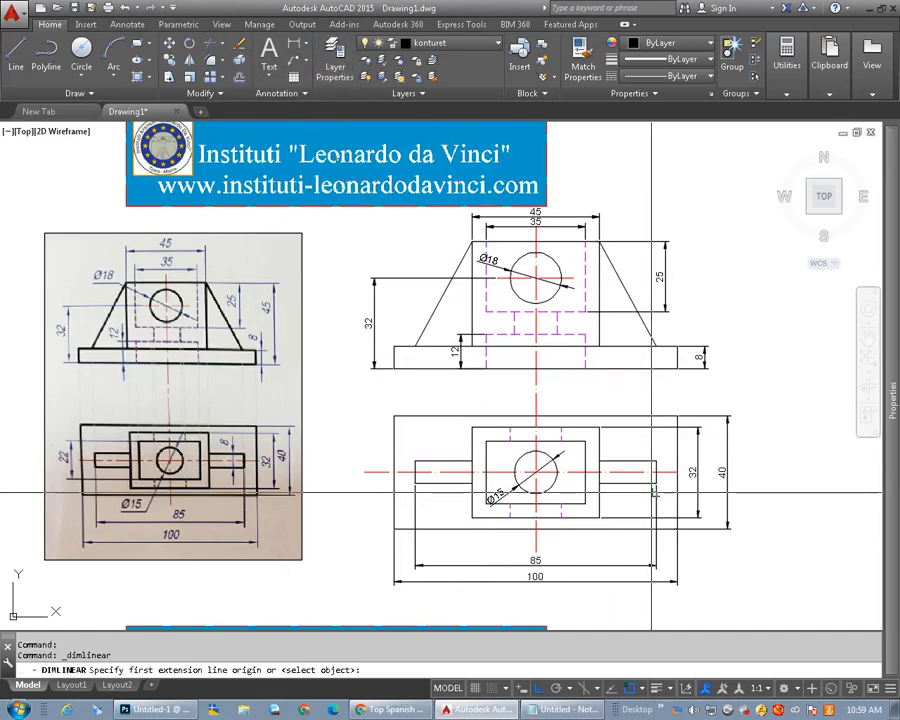
{"action": "left_click", "coordinate": [628, 460]}
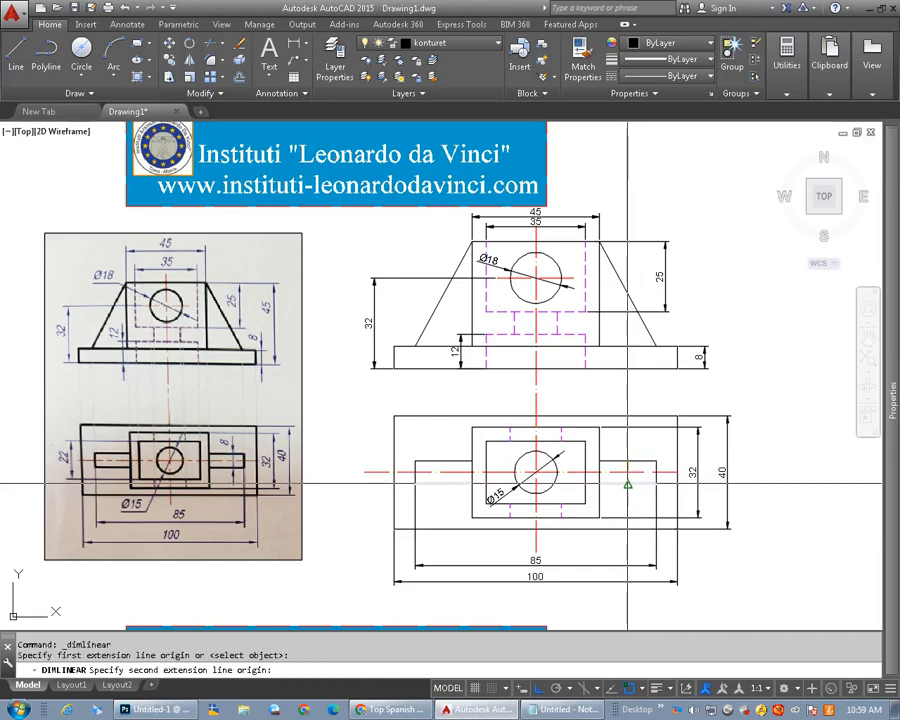
{"action": "left_click", "coordinate": [628, 485]}
{"action": "left_click", "coordinate": [623, 472]}
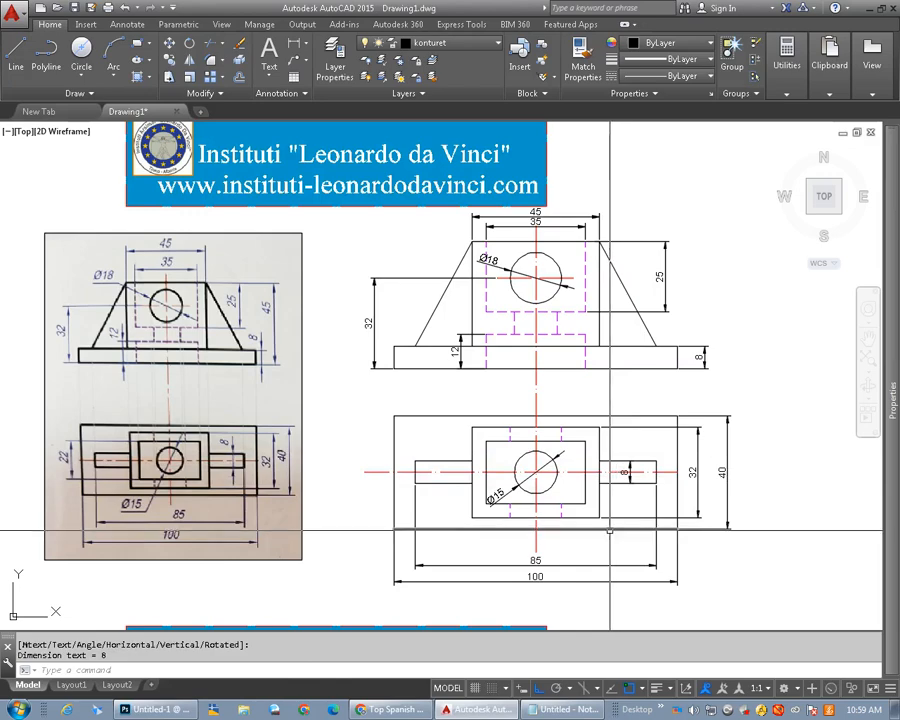
Add a vertical linear dimension for the inner pocket's depth, placed outside the top view's left plate edge
{"action": "right_click", "coordinate": [452, 428]}
{"action": "left_click", "coordinate": [480, 428]}
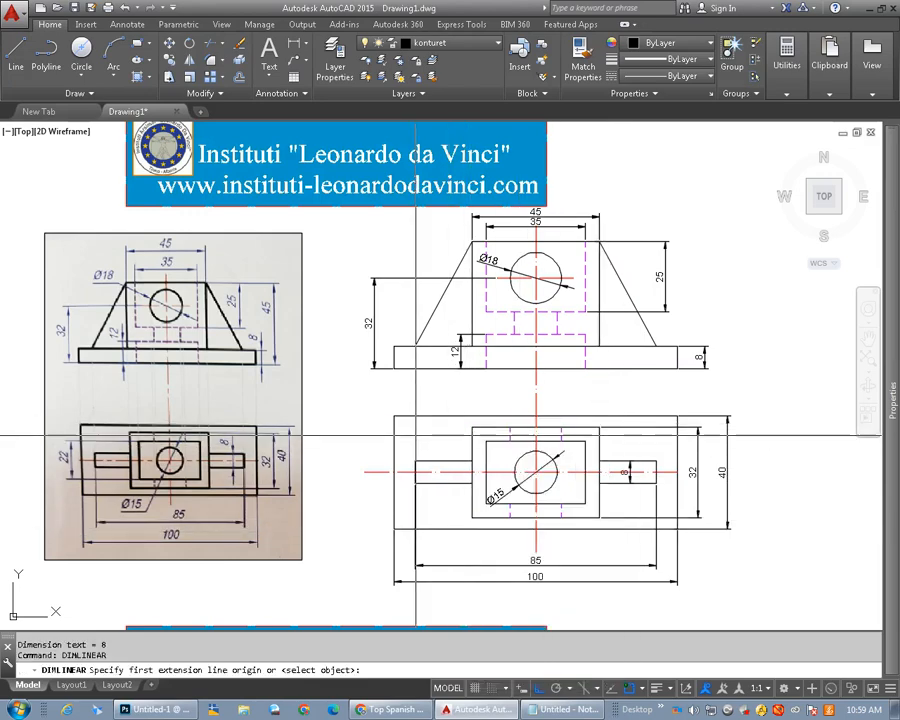
{"action": "left_click", "coordinate": [486, 430]}
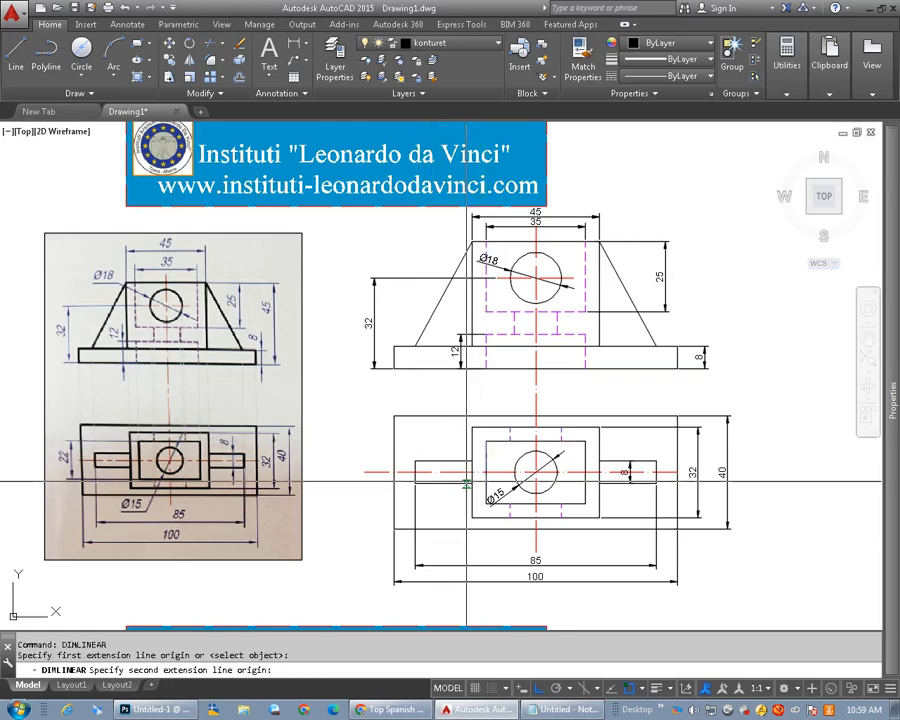
{"action": "left_click", "coordinate": [486, 502]}
{"action": "left_click", "coordinate": [367, 499]}
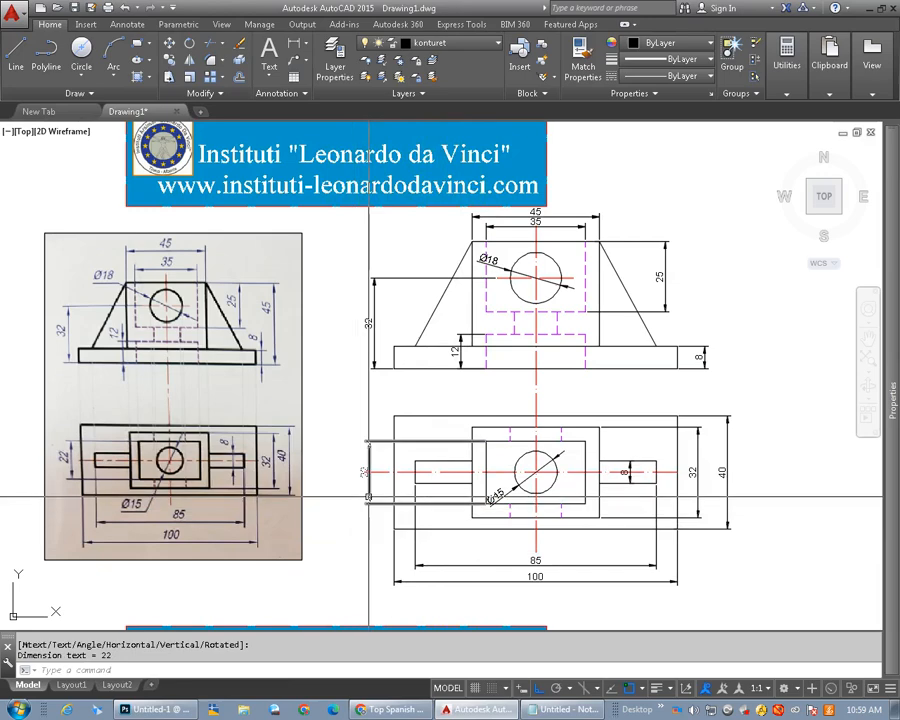
Move the inner pocket's depth dimension line farther left, away from the top view
{"action": "left_click", "coordinate": [367, 480]}
{"action": "left_click", "coordinate": [366, 472]}
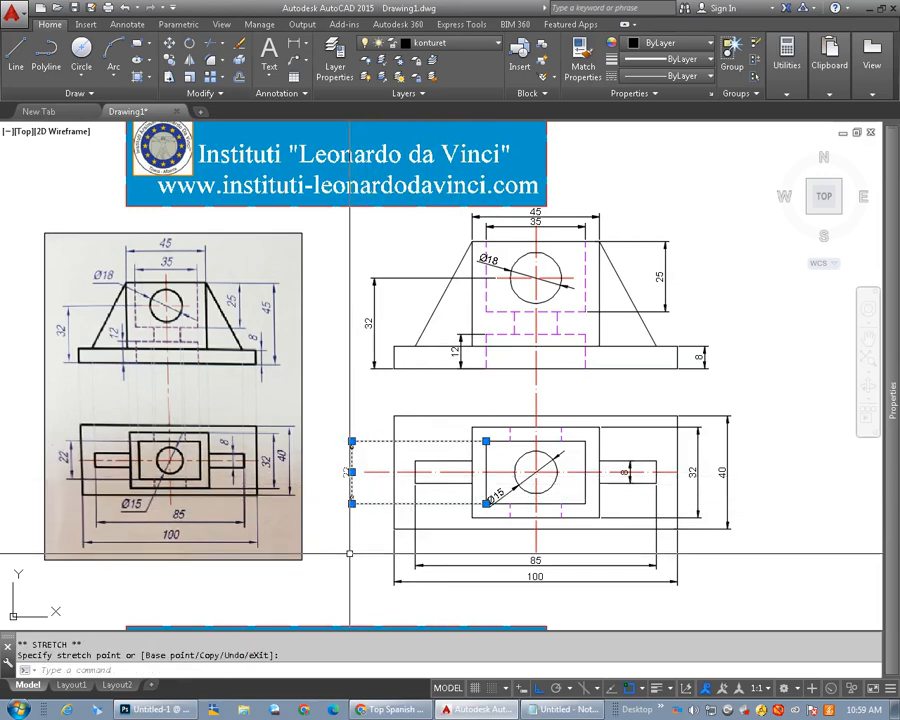
{"action": "left_click", "coordinate": [351, 472]}
{"action": "key", "text": "Escape"}
Shorten the outer left end of the top view's horizontal centre line and move the inner pocket's depth dimension closer to the plate
{"action": "left_click", "coordinate": [370, 468]}
{"action": "left_click", "coordinate": [366, 469]}
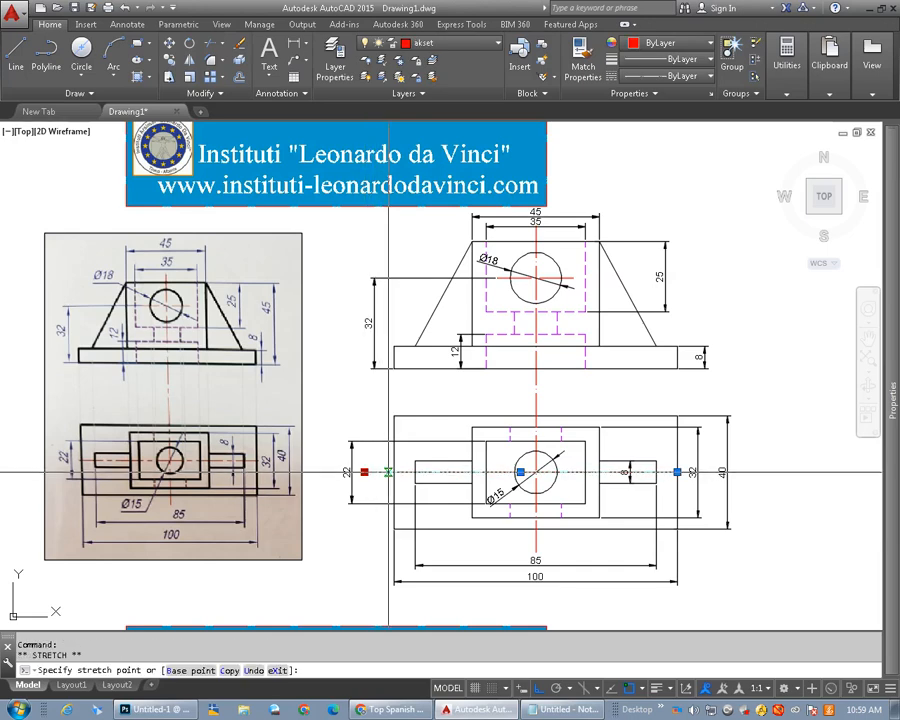
{"action": "key", "text": "Escape"}
{"action": "left_click", "coordinate": [358, 476]}
{"action": "left_click", "coordinate": [353, 470]}
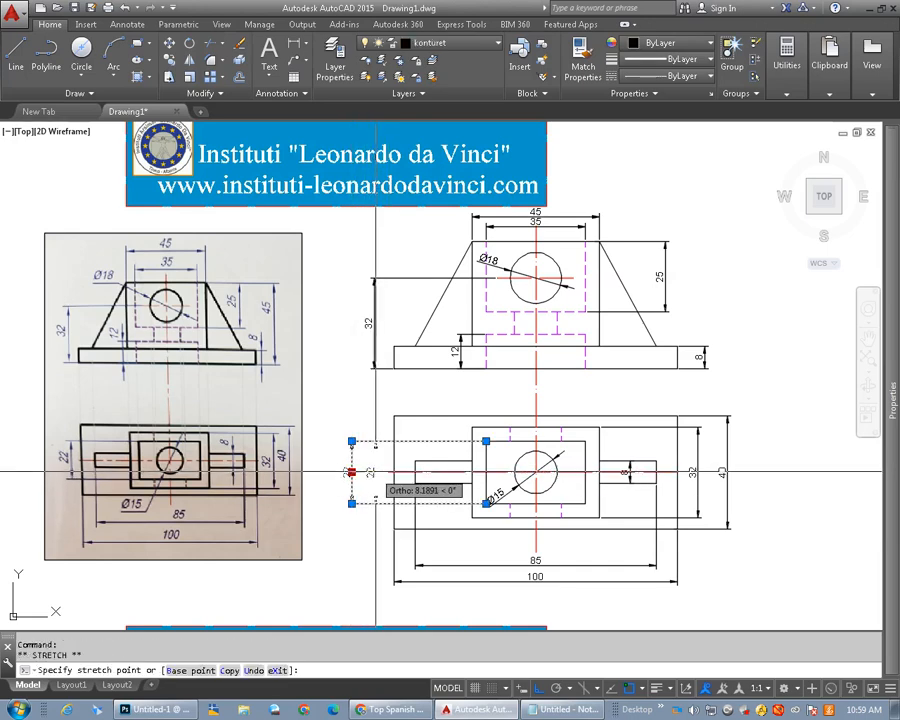
{"action": "key", "text": "Escape"}
{"action": "key", "text": "Escape"}
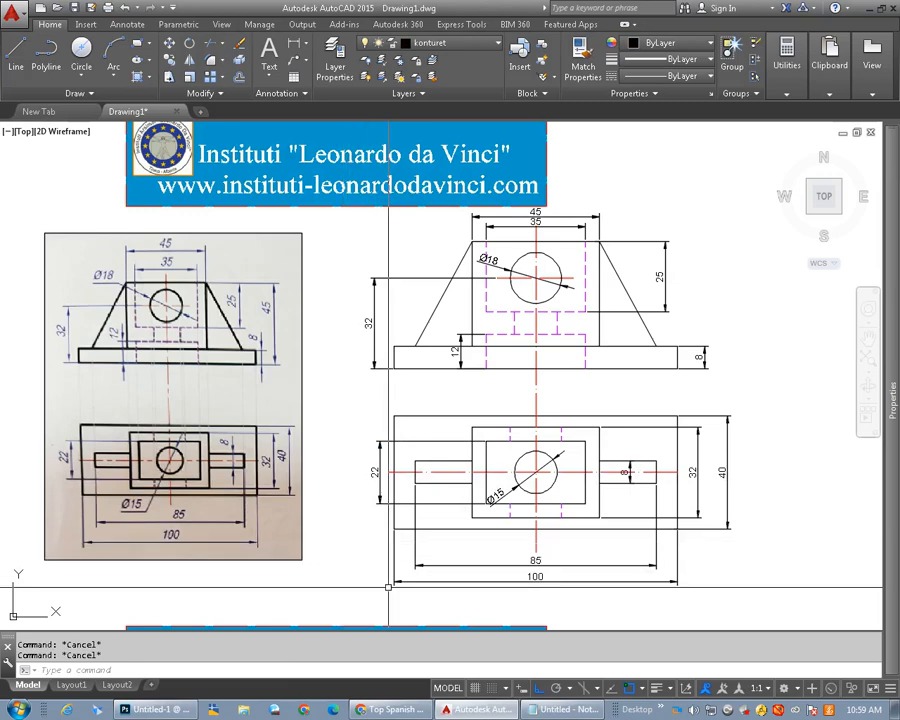
Shorten the lower end of the vertical centre line so it stops just below the top view's plate
{"action": "left_click", "coordinate": [536, 546]}
{"action": "left_click", "coordinate": [536, 552]}
{"action": "left_click", "coordinate": [536, 537]}
{"action": "left_click", "coordinate": [536, 563]}
{"action": "mouse_move", "coordinate": [537, 566]}
{"action": "key", "text": "Escape"}
{"action": "key", "text": "Escape"}
Move the rib-to-rib length dimension and the overall plate length dimension up, closer to the top view
{"action": "left_click", "coordinate": [536, 566]}
{"action": "left_click", "coordinate": [536, 560]}
{"action": "key", "text": "Escape"}
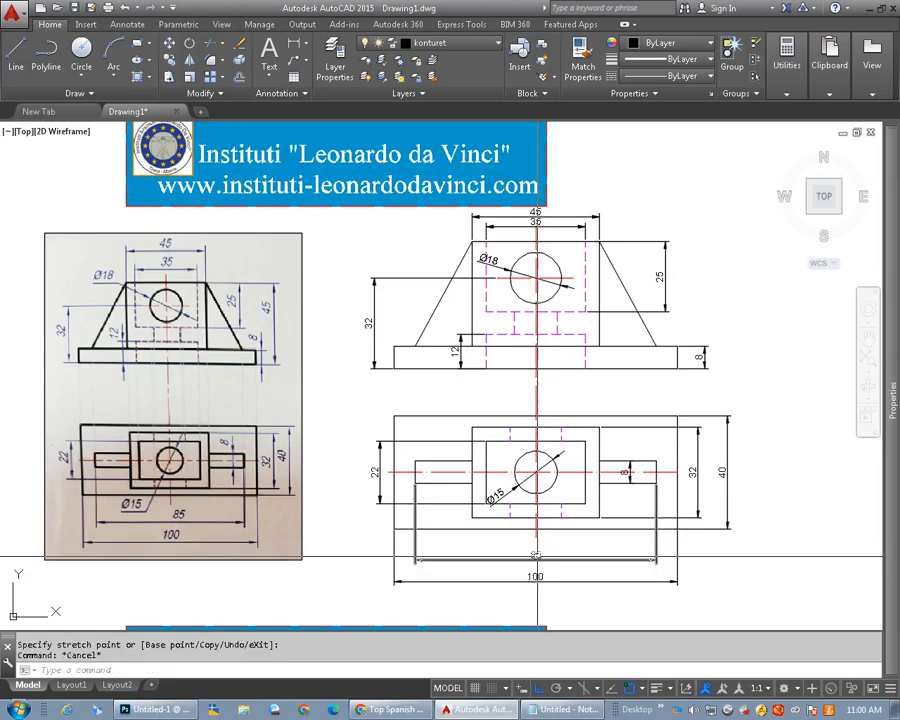
{"action": "left_click", "coordinate": [536, 558]}
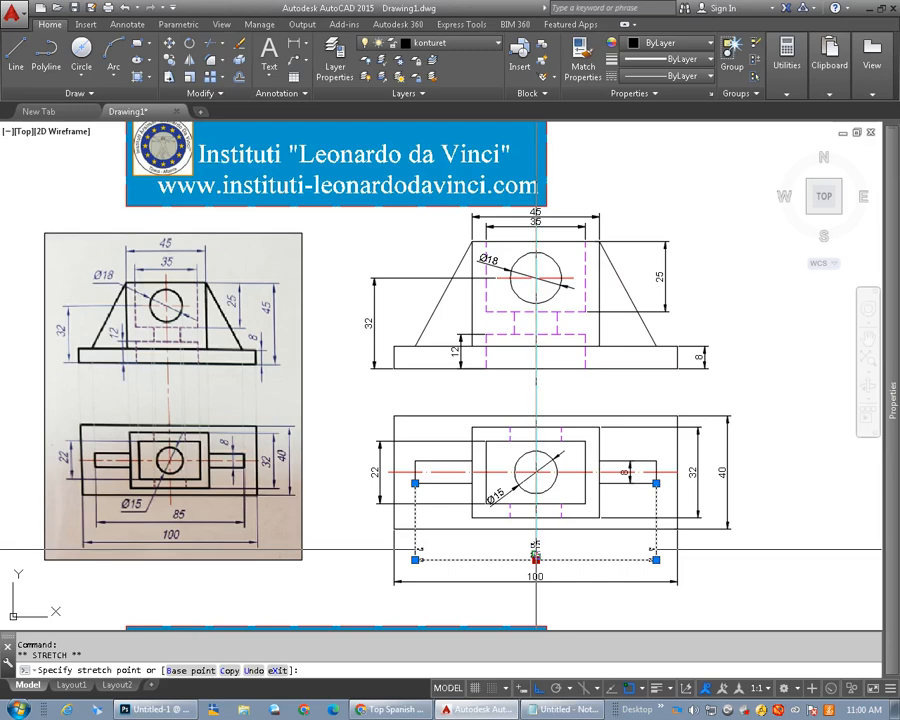
{"action": "key", "text": "Escape"}
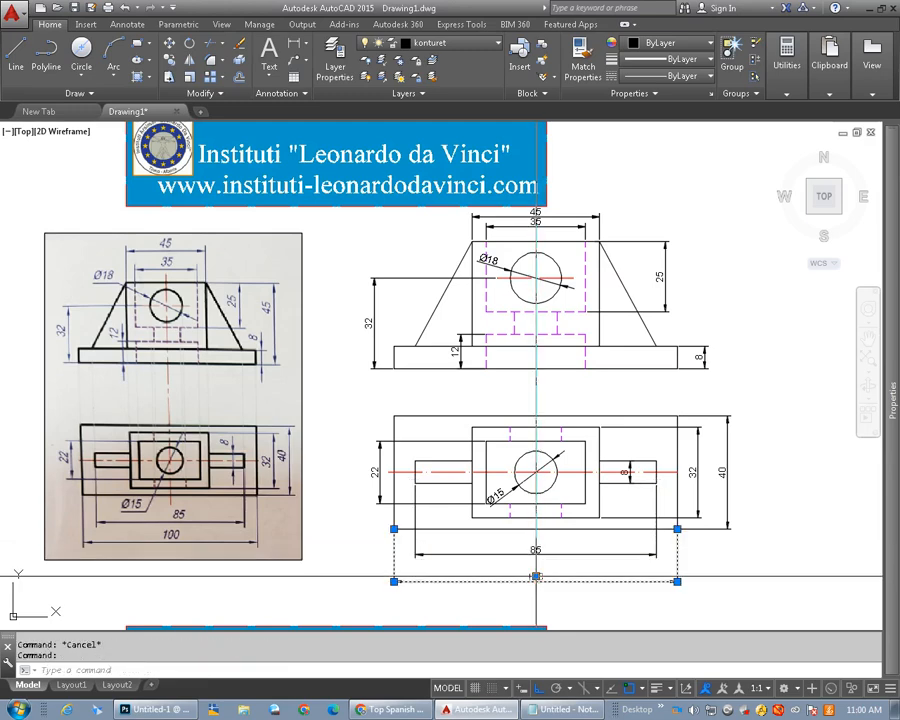
{"action": "left_click", "coordinate": [536, 576]}
{"action": "left_click", "coordinate": [533, 576]}
{"action": "key", "text": "Escape"}
{"action": "key", "text": "Escape"}
{"action": "middle_click_drag", "start_coordinate": [518, 588], "coordinate": [516, 593]}
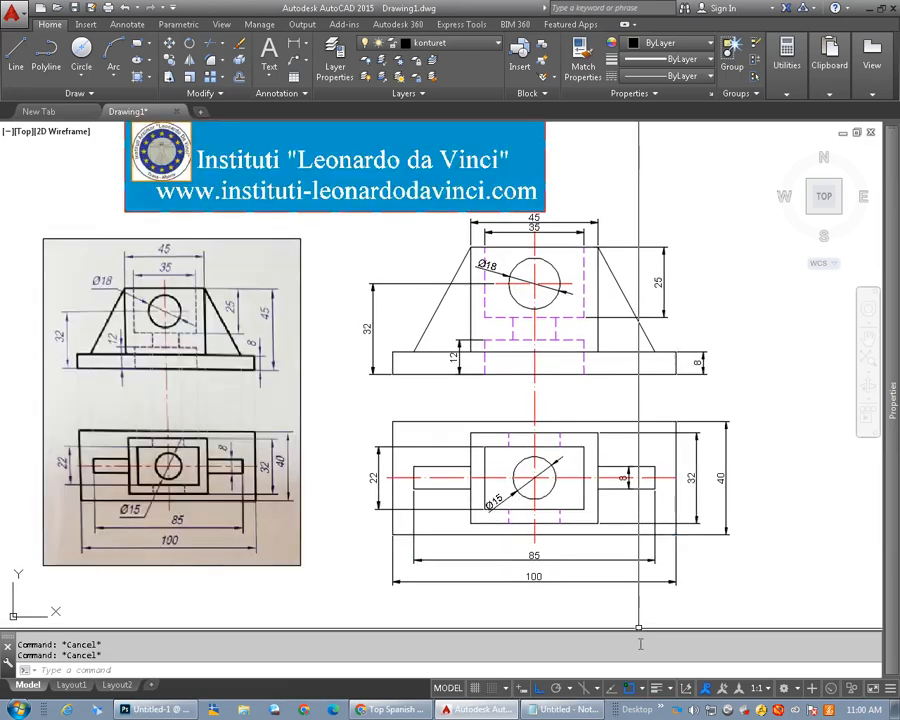
Display the lineweights briefly to check the line thicknesses in both views, and hide them again
{"action": "left_click", "coordinate": [657, 688]}
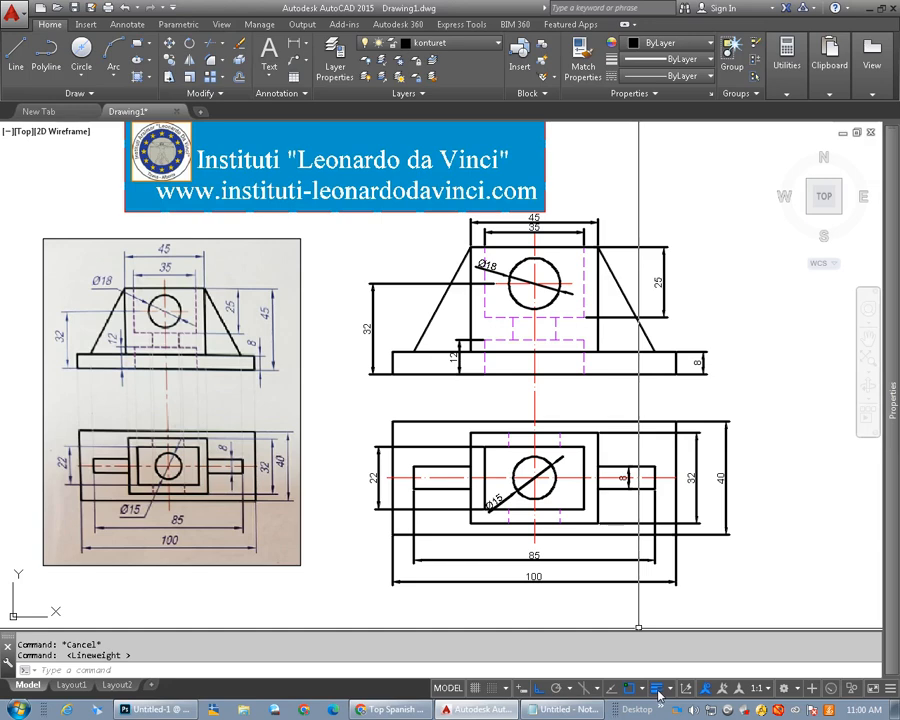
{"action": "left_click", "coordinate": [657, 690]}
Create a new layer for the dimensions and set its colour to index 150
{"action": "left_click", "coordinate": [337, 55]}
{"action": "left_click", "coordinate": [249, 344]}
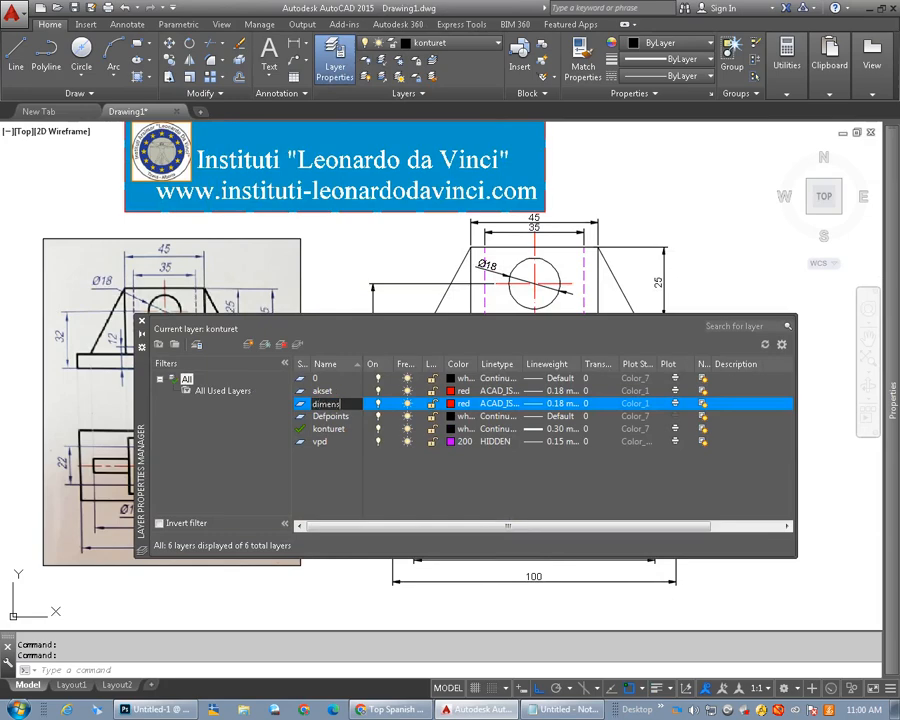
{"action": "left_click", "coordinate": [451, 403]}
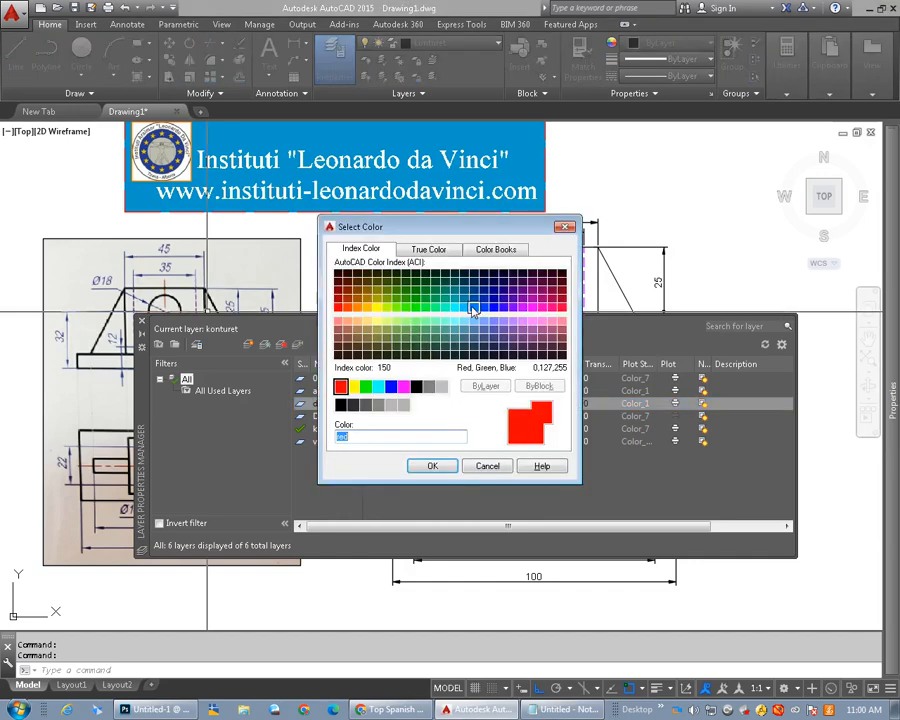
{"action": "left_click", "coordinate": [433, 466]}
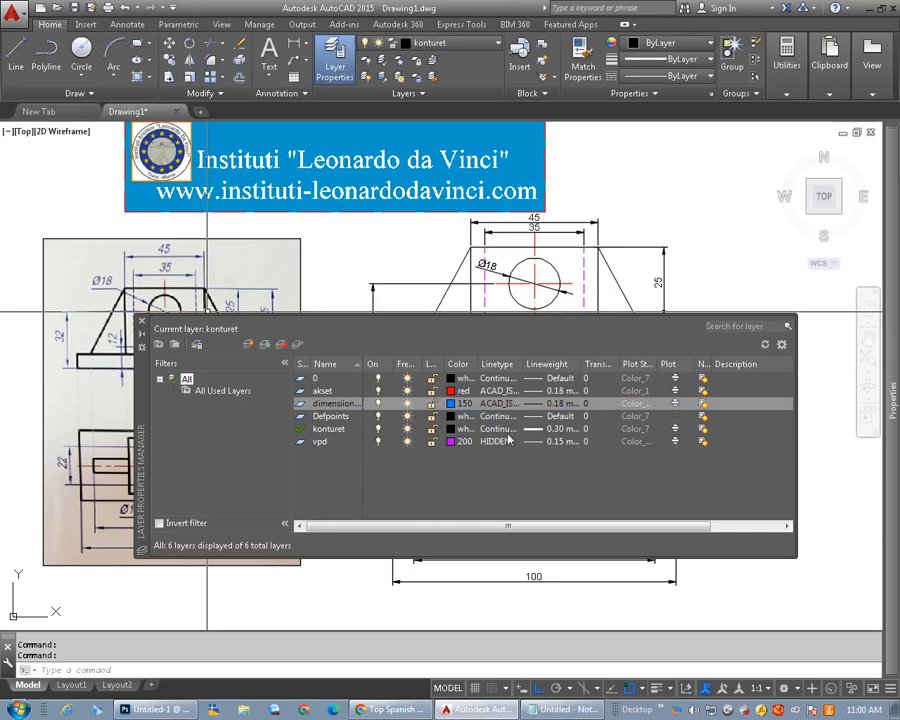
Set the dimension layer's linetype to Continuous and its lineweight to 0.15 mm
{"action": "left_click", "coordinate": [499, 403]}
{"action": "left_click", "coordinate": [480, 427]}
{"action": "left_click", "coordinate": [506, 527]}
{"action": "left_click", "coordinate": [552, 390]}
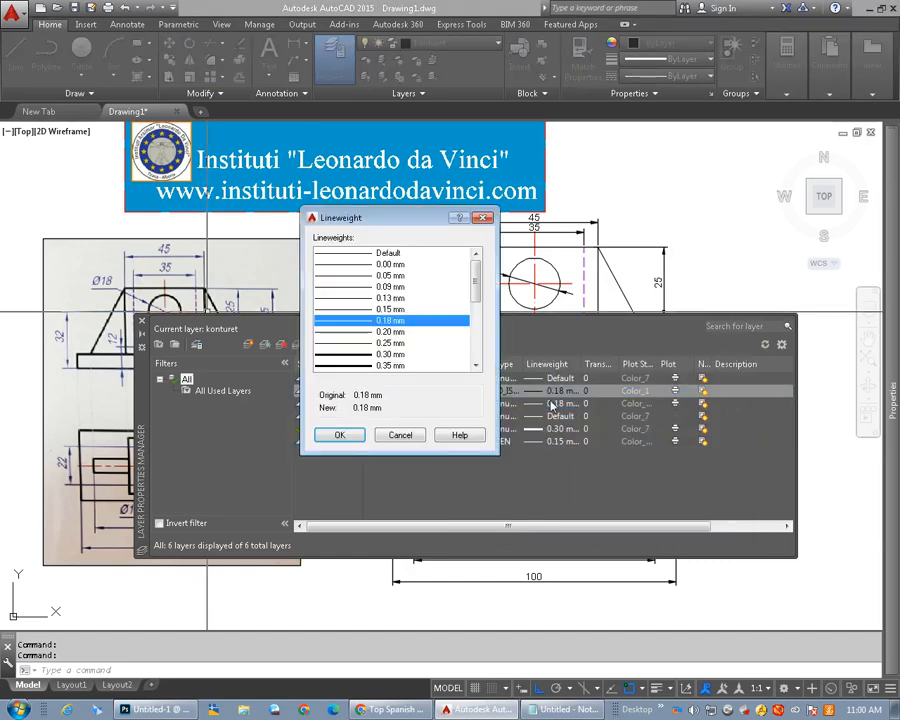
{"action": "left_click", "coordinate": [482, 218]}
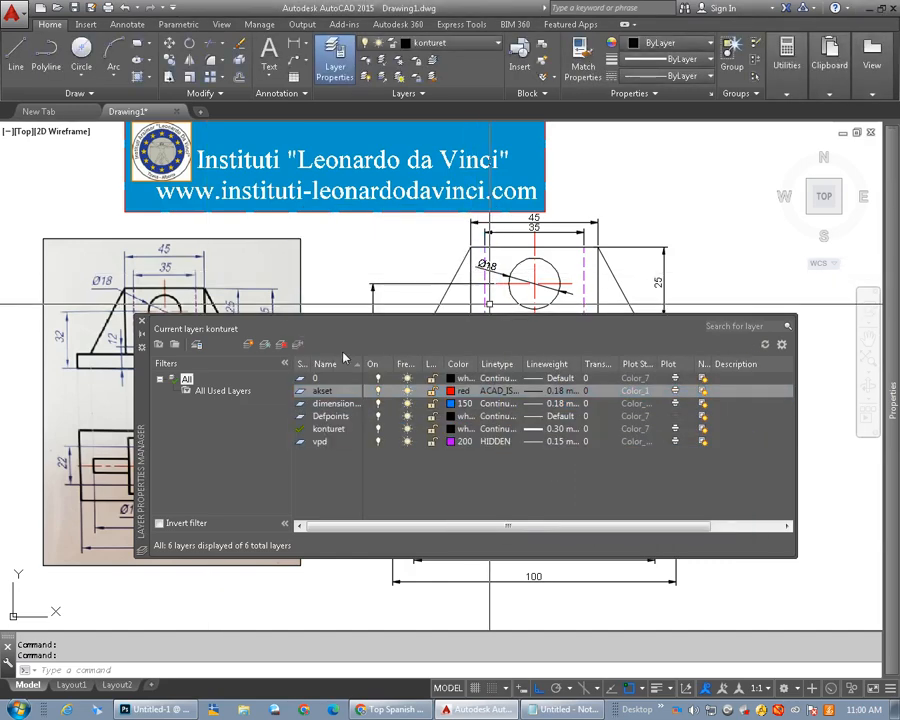
{"action": "left_click", "coordinate": [489, 404]}
{"action": "left_click", "coordinate": [737, 358]}
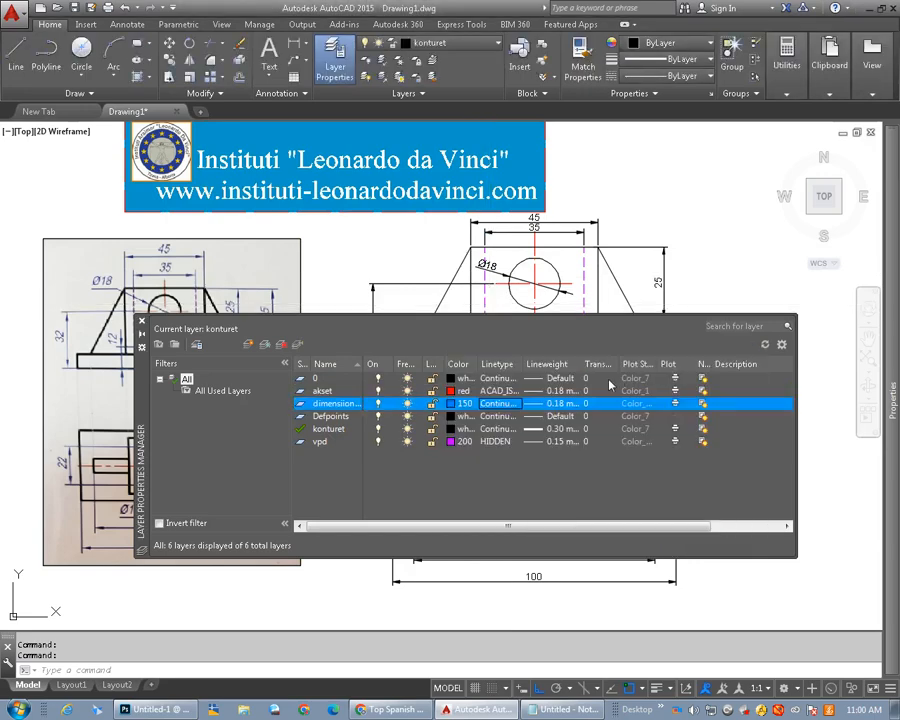
{"action": "left_click", "coordinate": [565, 404]}
{"action": "left_click", "coordinate": [391, 310]}
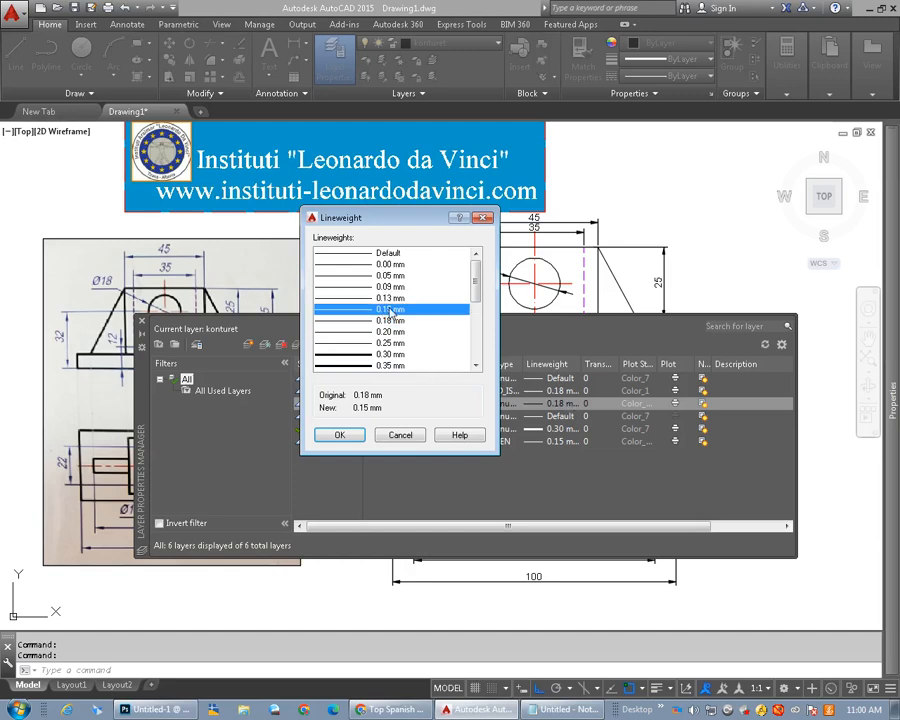
{"action": "left_click", "coordinate": [338, 435]}
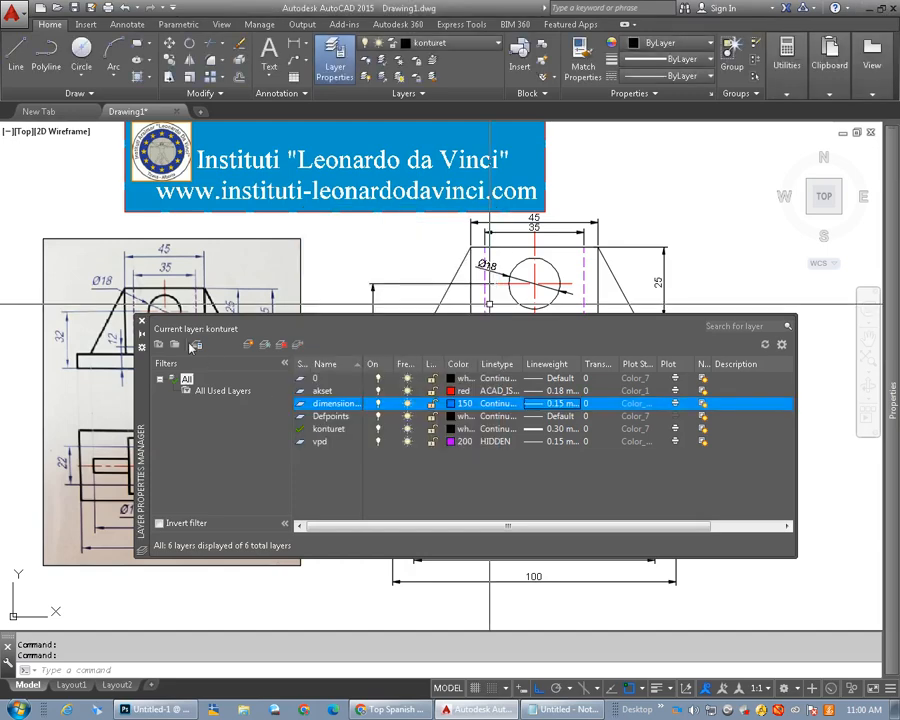
{"action": "left_click", "coordinate": [142, 321]}
Assign the front view's 45 and 35 width dimensions and the 25 height dimension to the dimension layer
{"action": "left_click", "coordinate": [665, 272]}
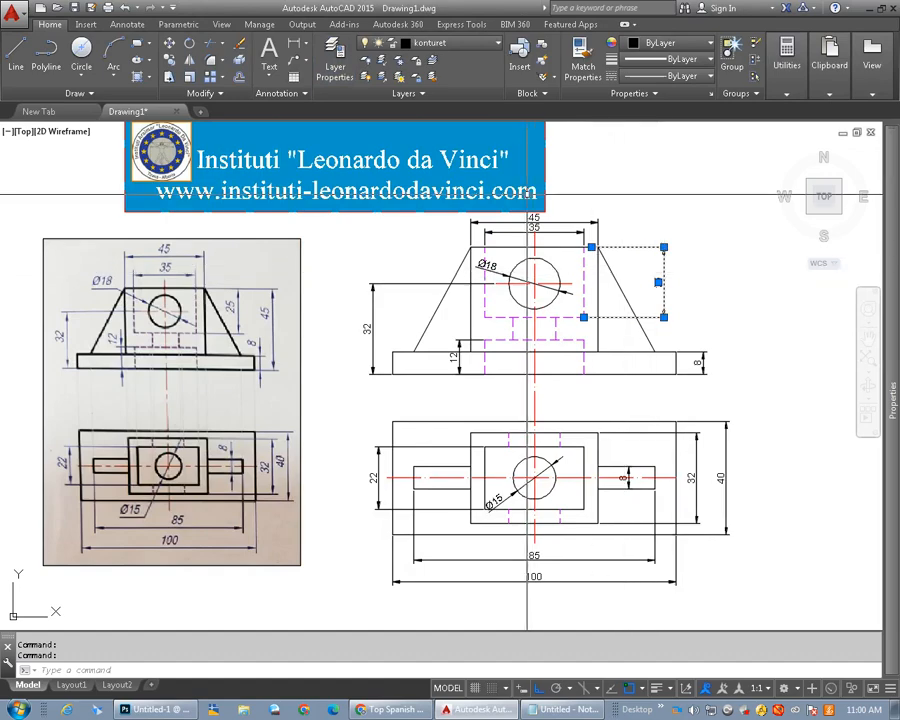
{"action": "left_click", "coordinate": [558, 222]}
{"action": "left_click", "coordinate": [562, 232]}
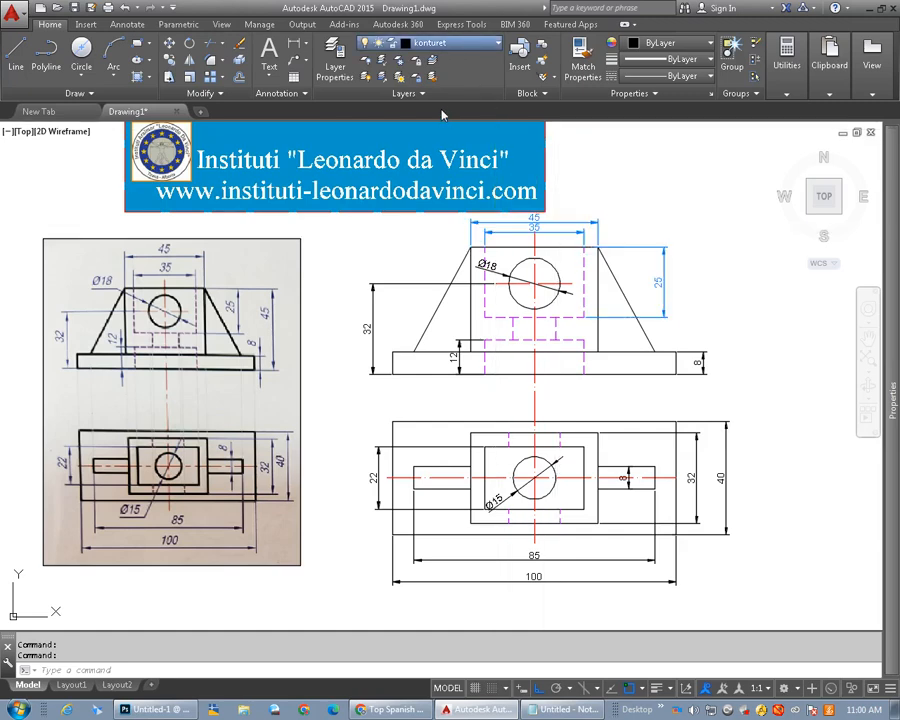
{"action": "key", "text": "Escape"}
{"action": "key", "text": "Escape"}
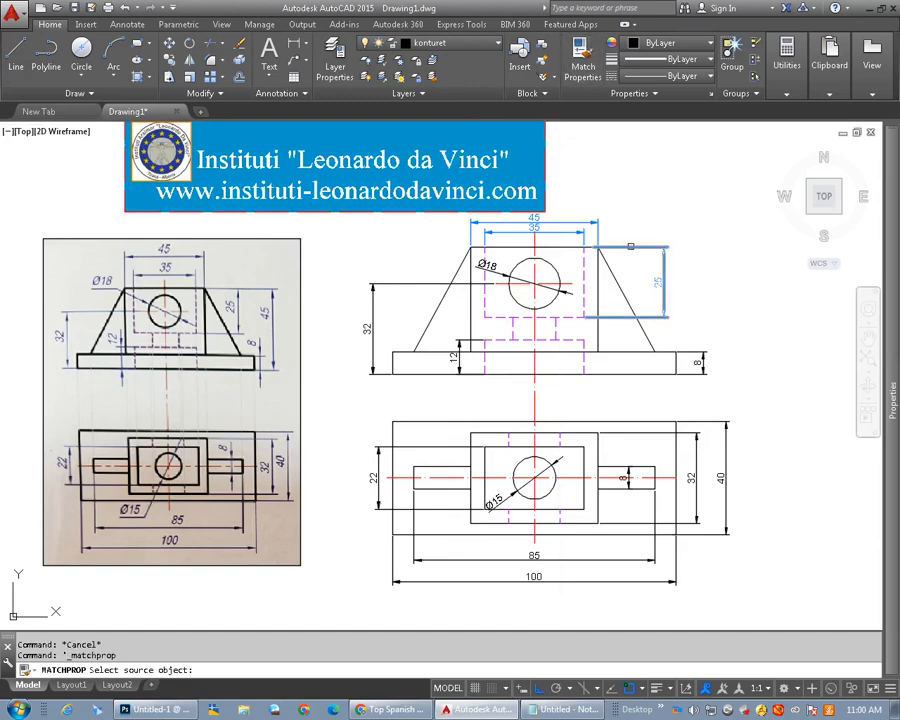
Match the properties of the front view's 25 height dimension onto all the remaining dimensions in both views
{"action": "left_click", "coordinate": [630, 245]}
{"action": "left_click", "coordinate": [690, 355]}
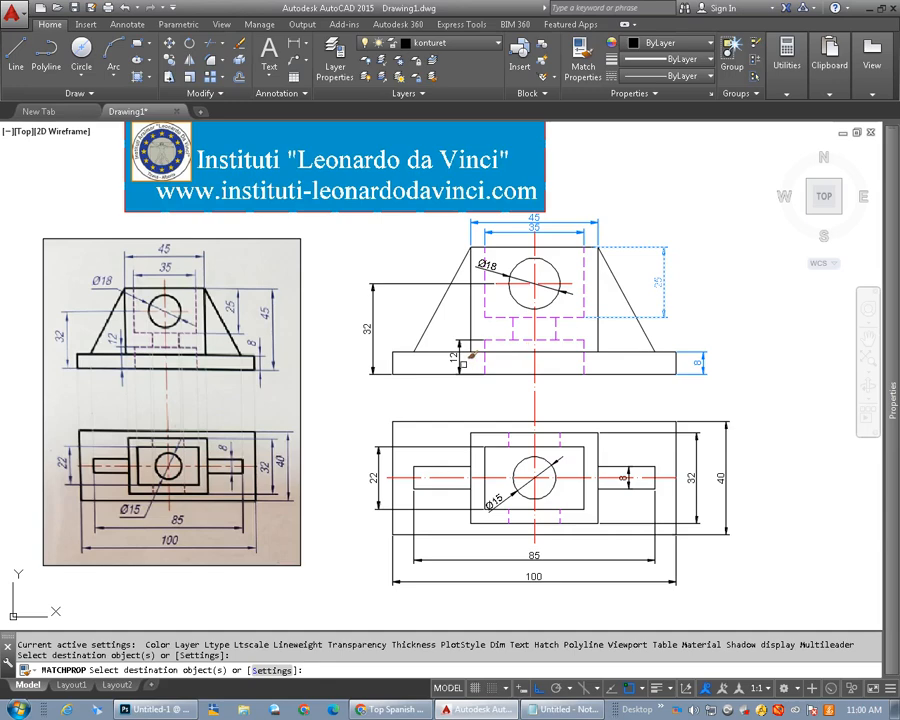
{"action": "left_click", "coordinate": [462, 354]}
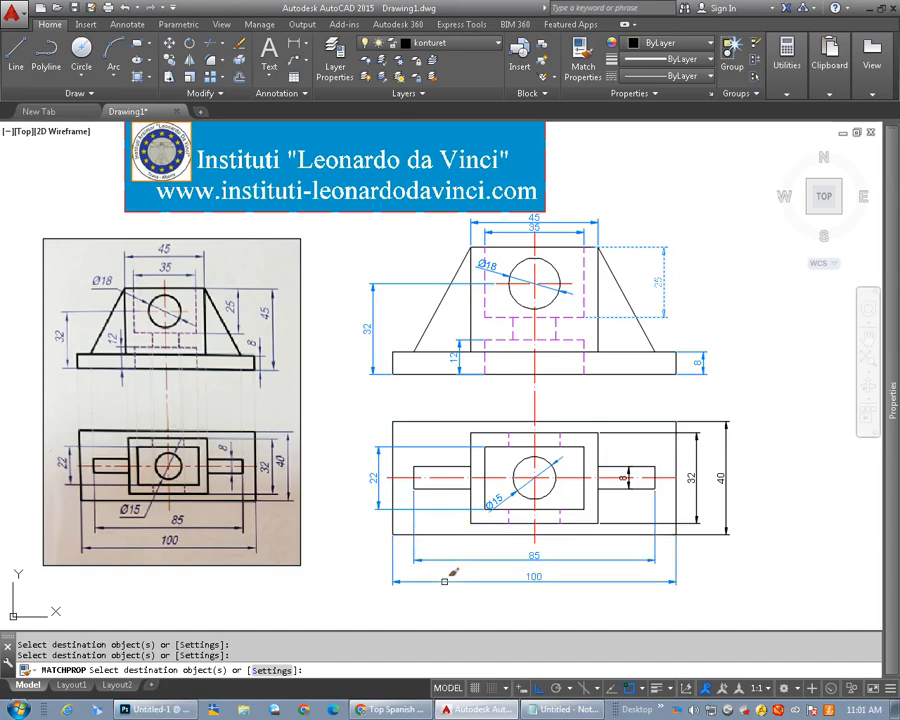
{"action": "left_click", "coordinate": [694, 497]}
{"action": "left_click", "coordinate": [711, 498]}
{"action": "left_click", "coordinate": [735, 495]}
{"action": "left_click", "coordinate": [677, 494]}
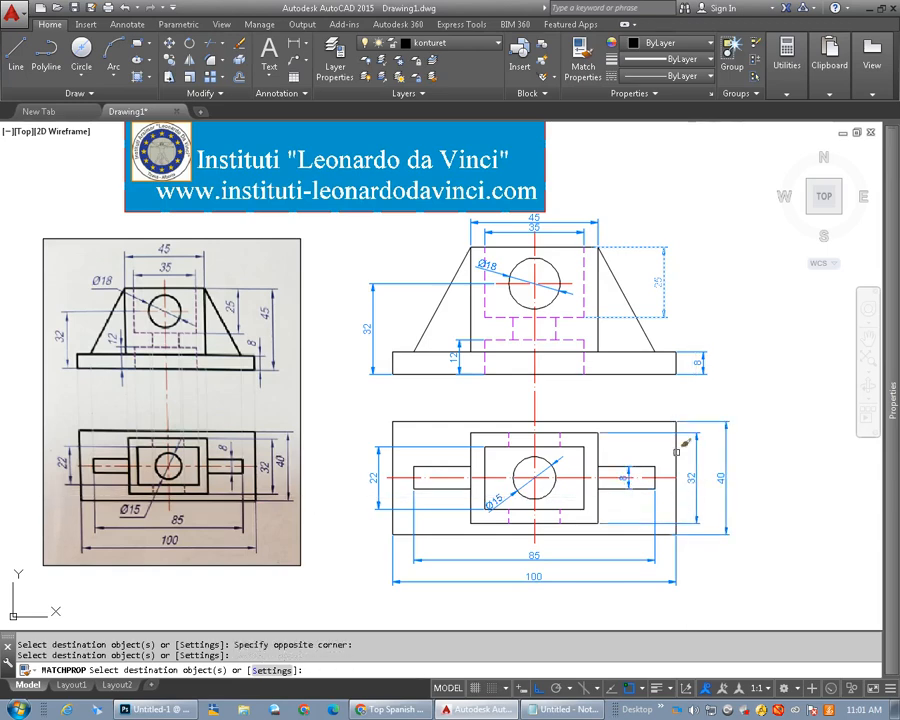
{"action": "key", "text": "Escape"}
{"action": "key", "text": "Escape"}
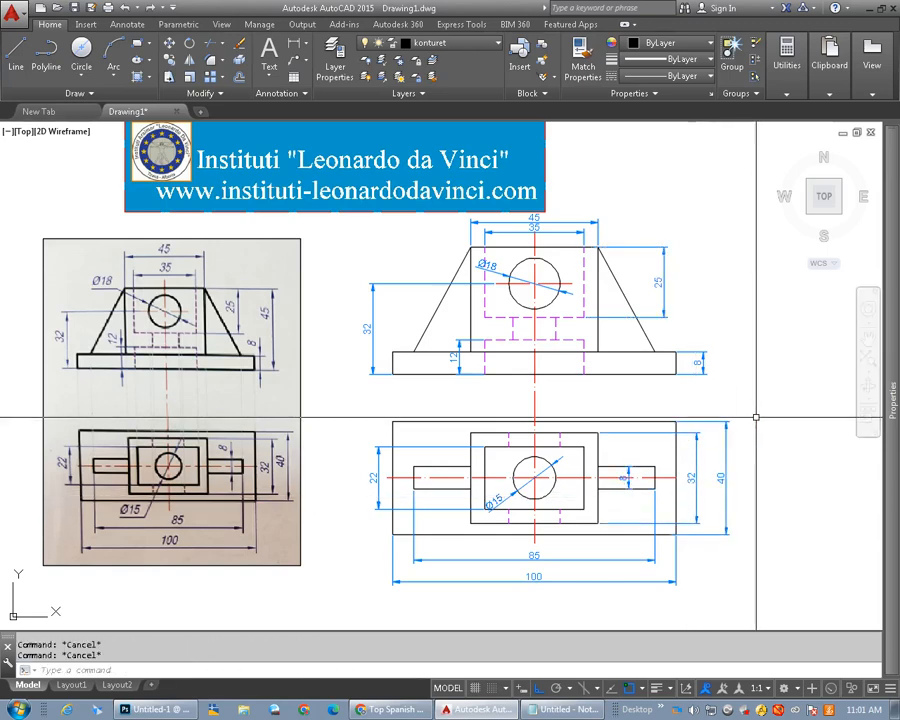
Turn on the lineweight display for the finished drawing
{"action": "left_click", "coordinate": [659, 689]}
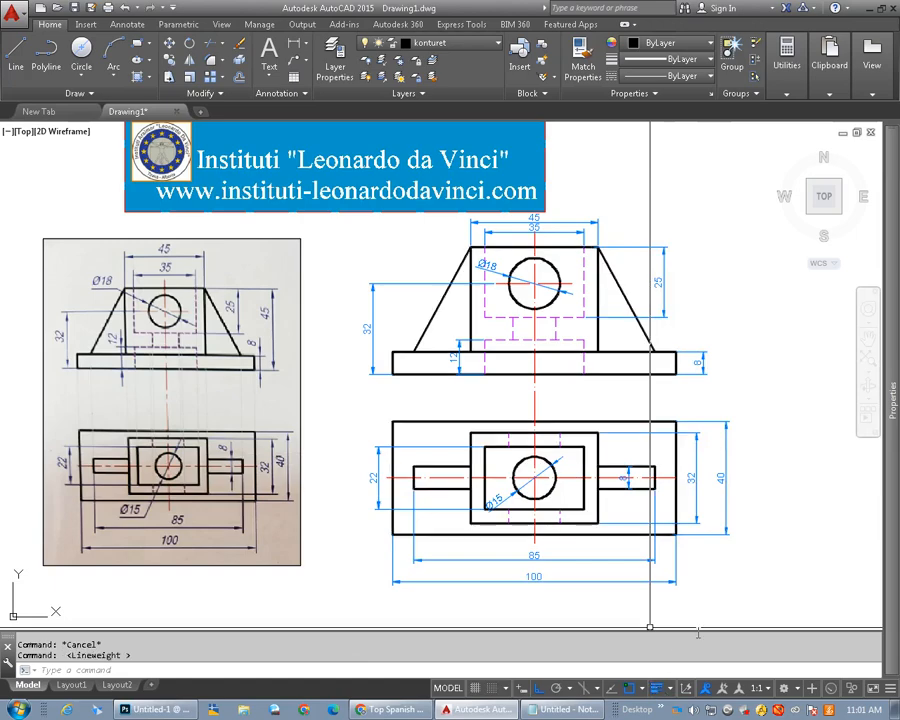
{"action": "middle_click_drag", "start_coordinate": [755, 566], "coordinate": [755, 576]}
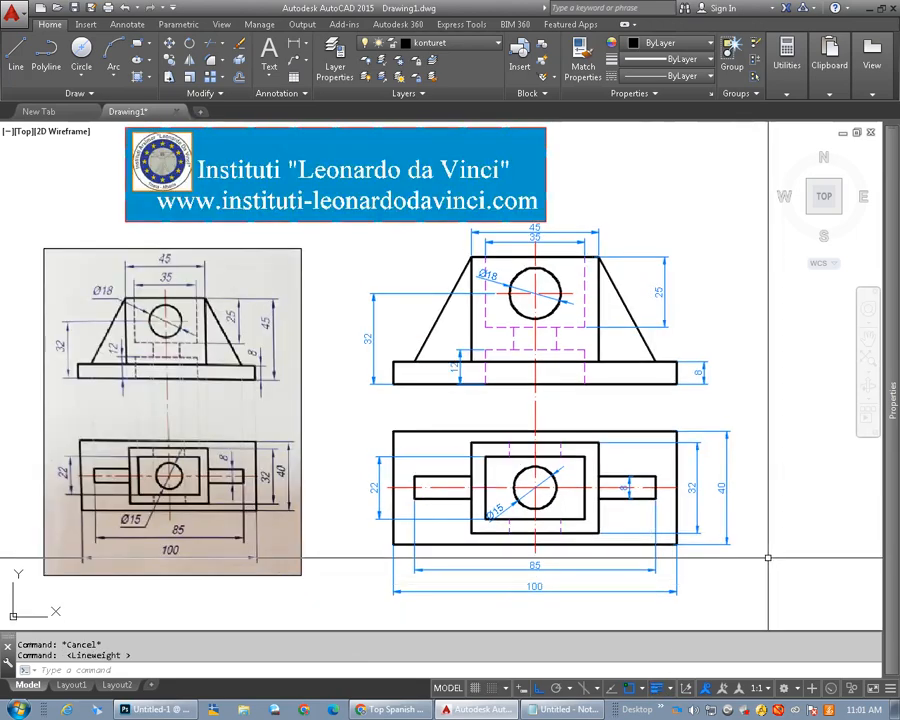